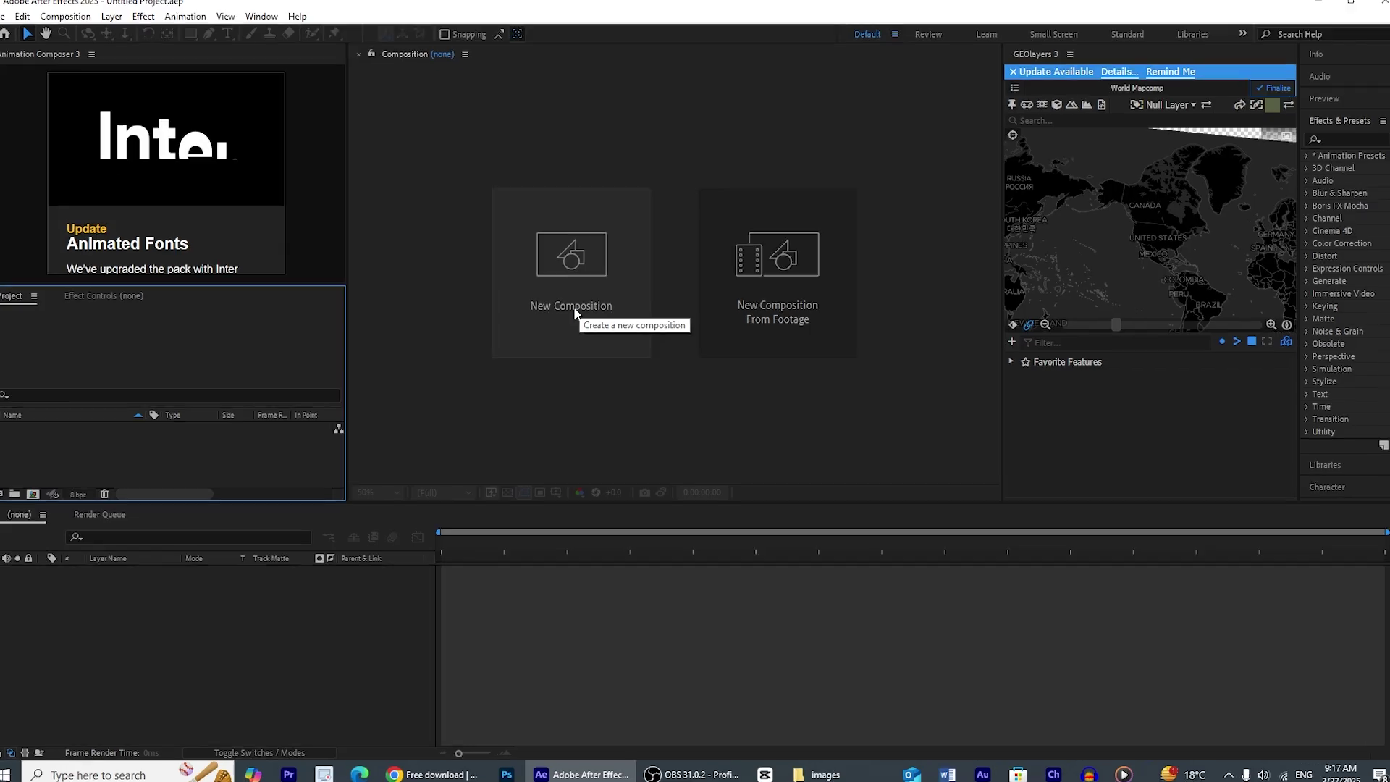
- Open the Composition Settings dialog for a new composition
left_click(559, 297)
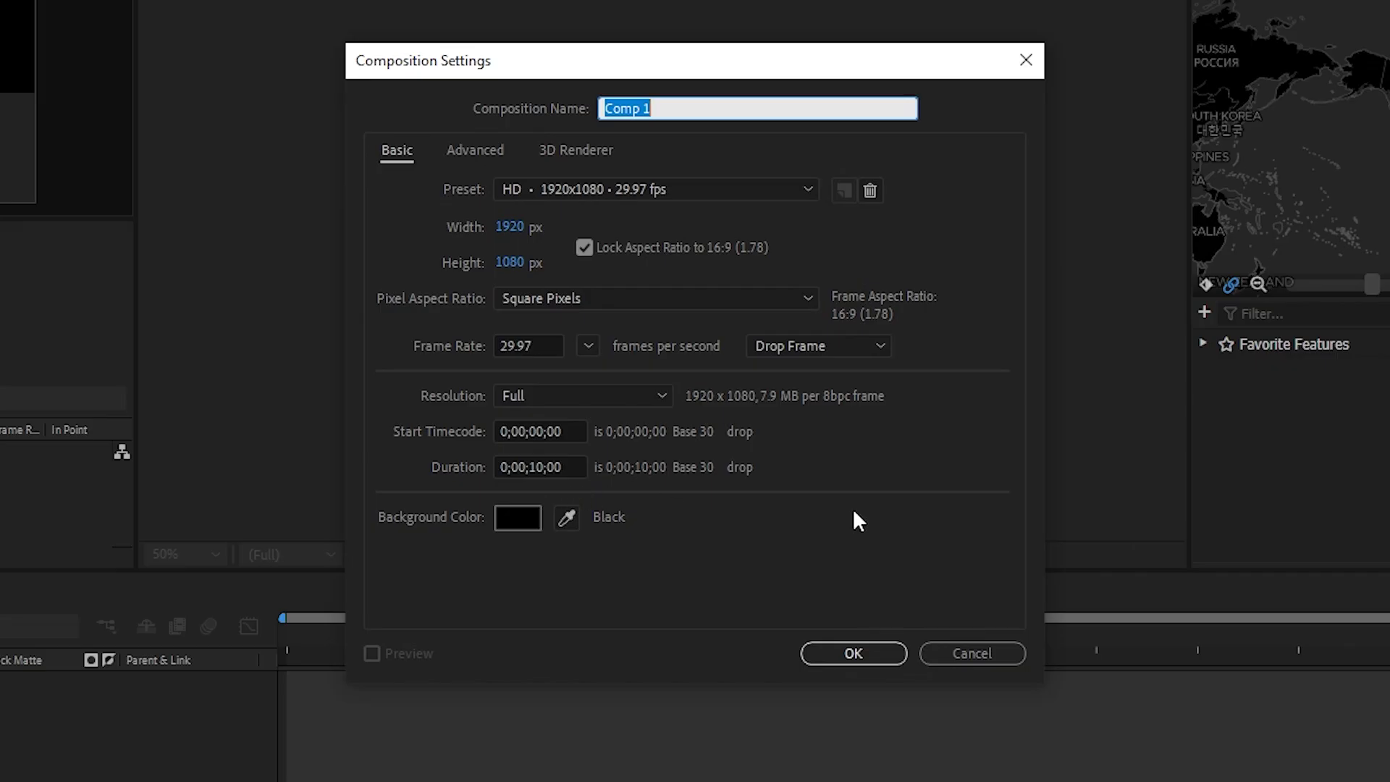
- Create Comp 1 at 1920x1080, 29.97 fps, 10 seconds, and bring up the GEOlayers 3 panel
left_click(857, 654)
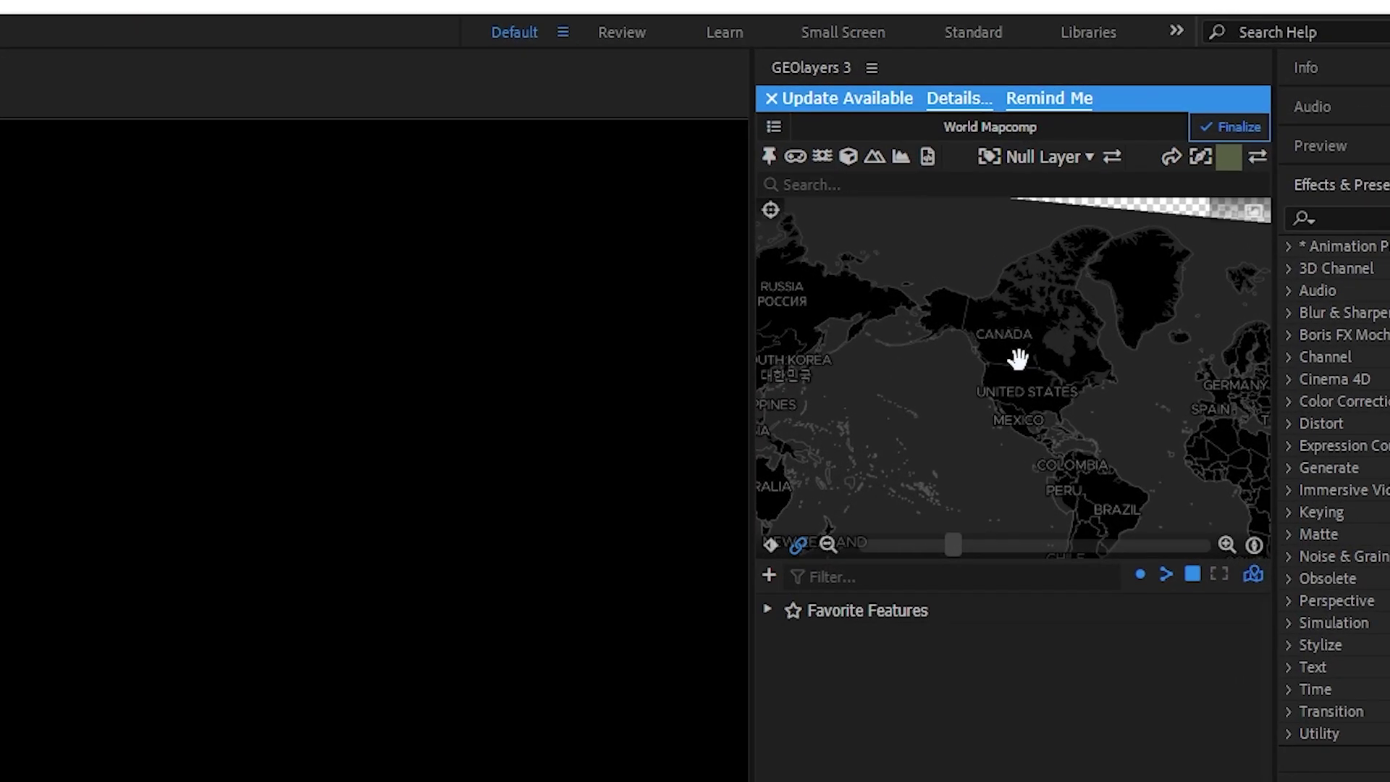
left_click(162, 28)
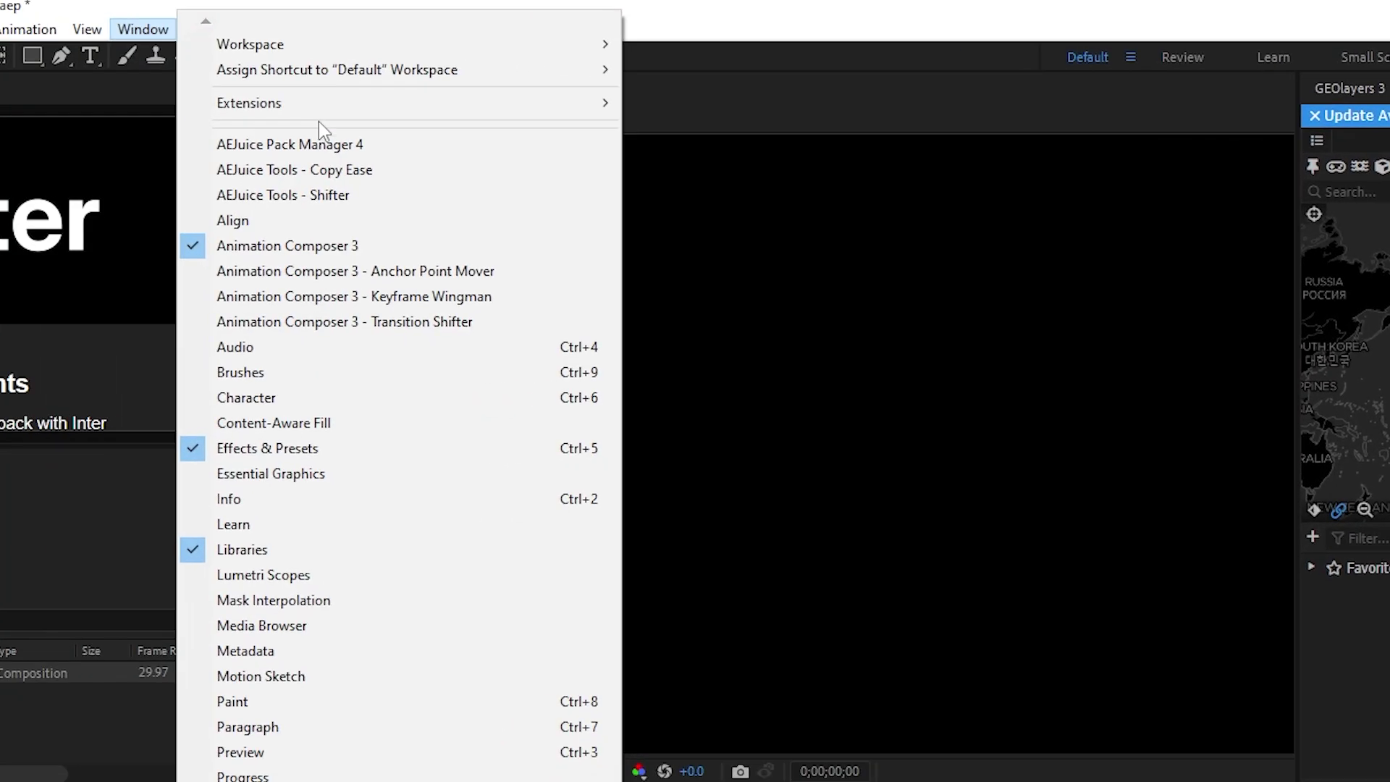
mouse_move(318, 109)
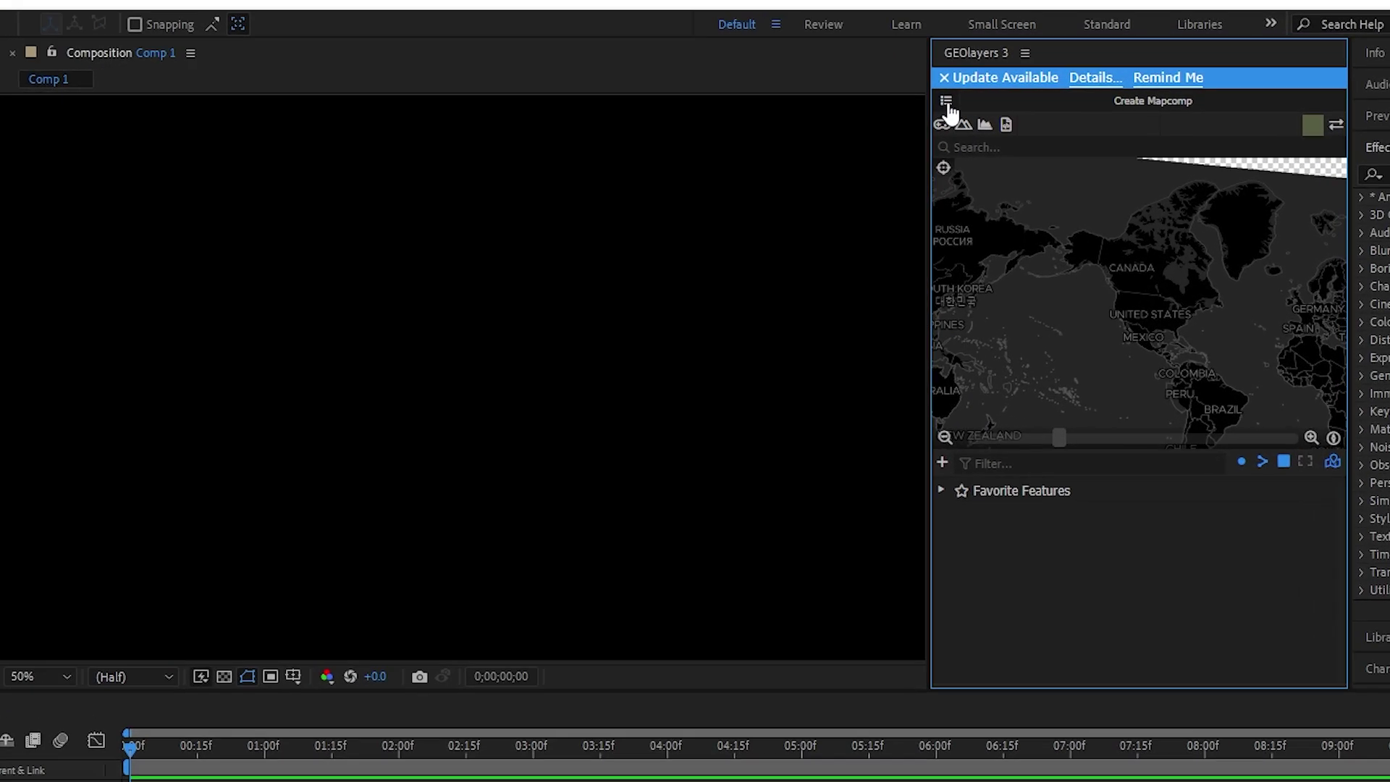
- Create a GEOlayers mapcomp named 'usa map' with an adjusted frame rate and Bing Aerial imagery
left_click(889, 109)
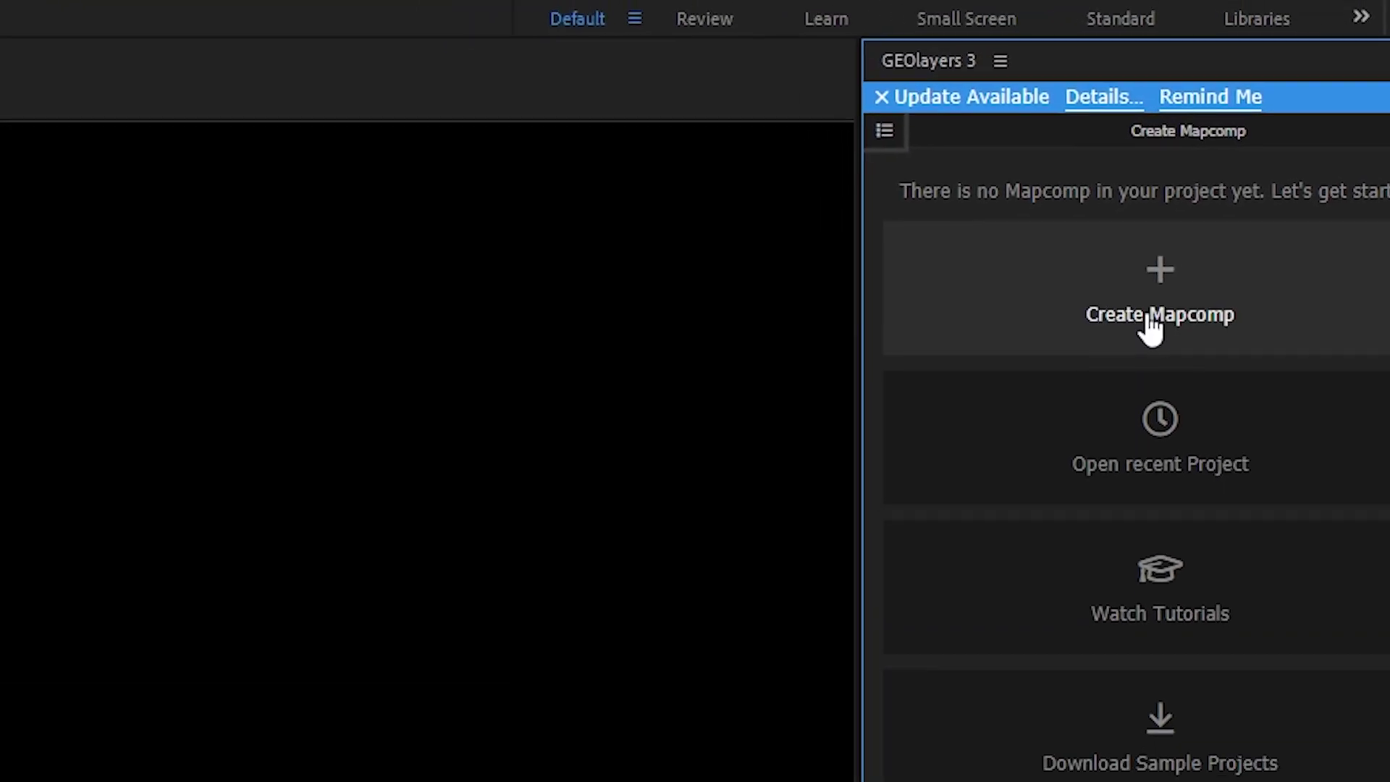
left_click(1169, 311)
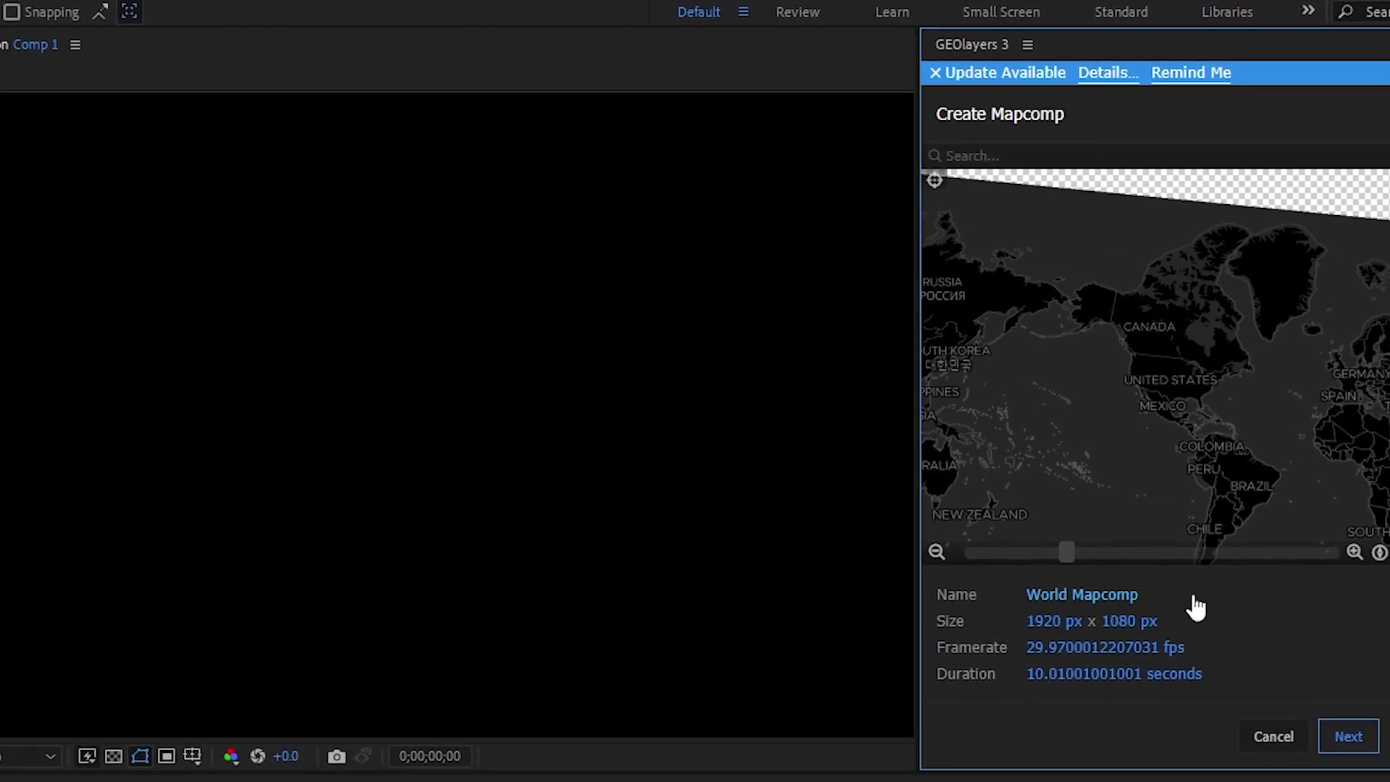
left_click(1053, 598)
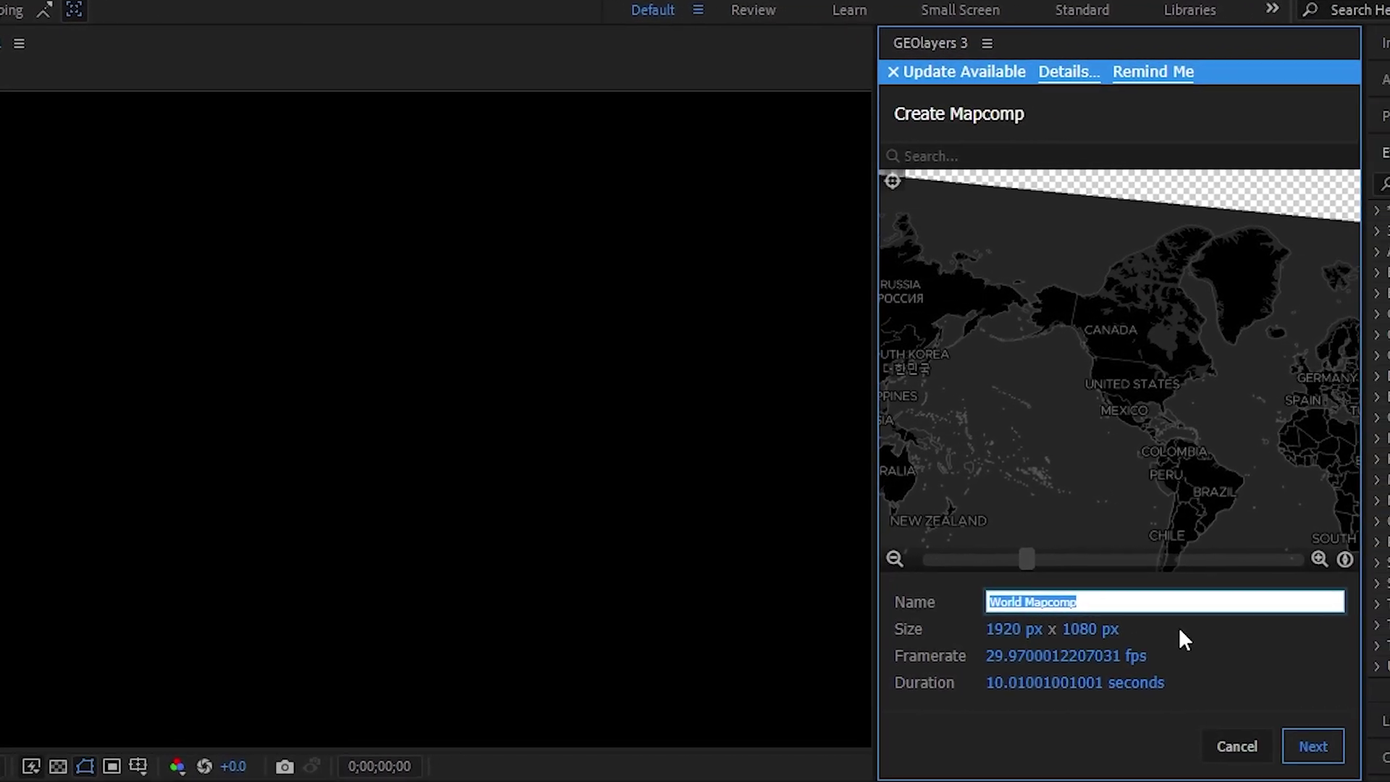
type("usa m")
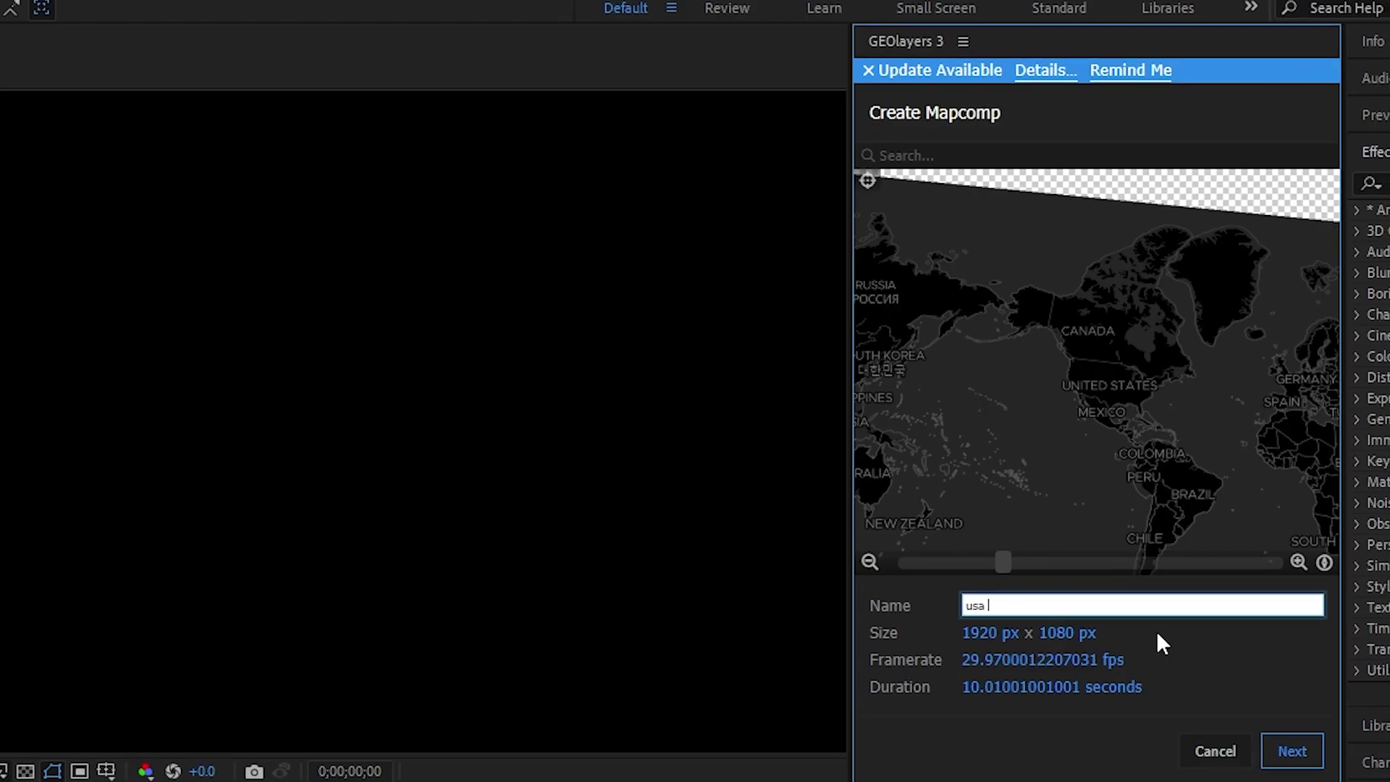
type("ap")
left_click(1087, 659)
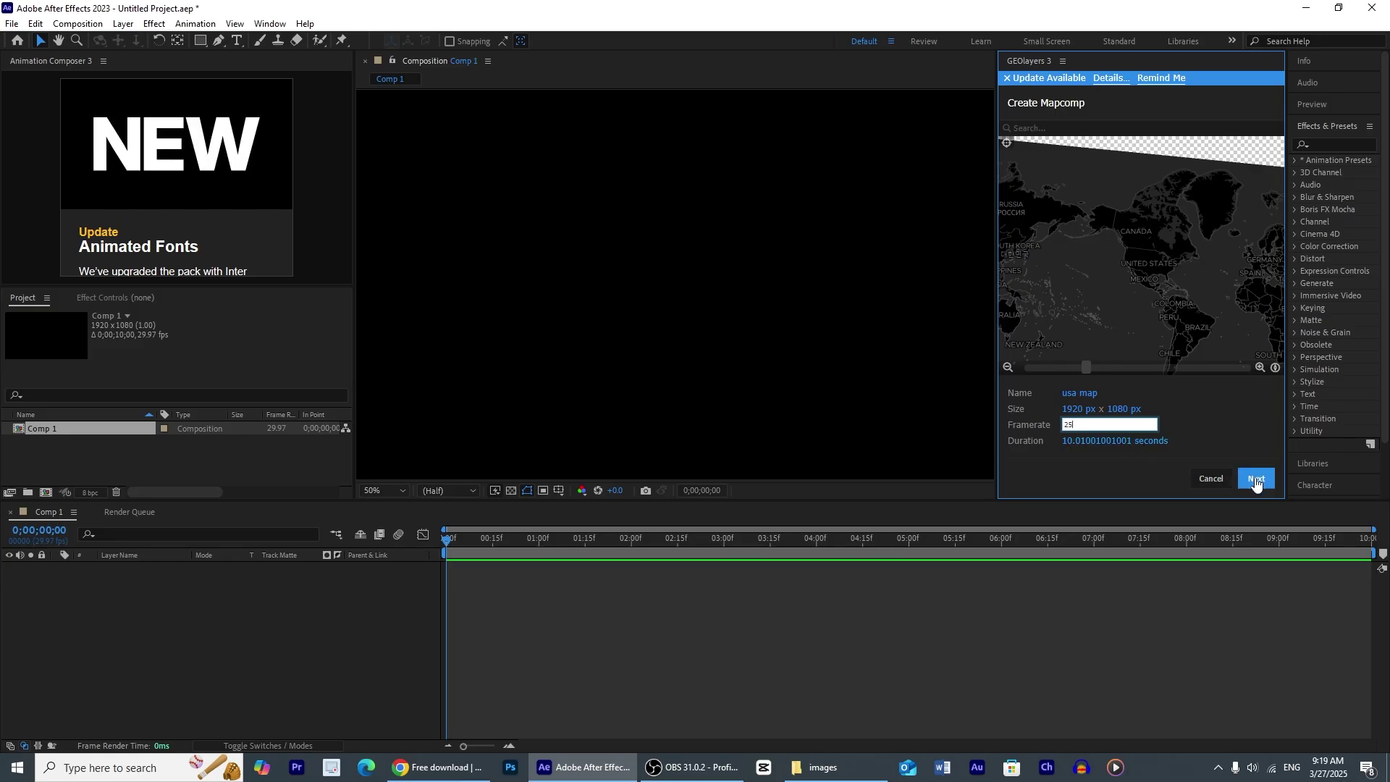
left_click(1255, 480)
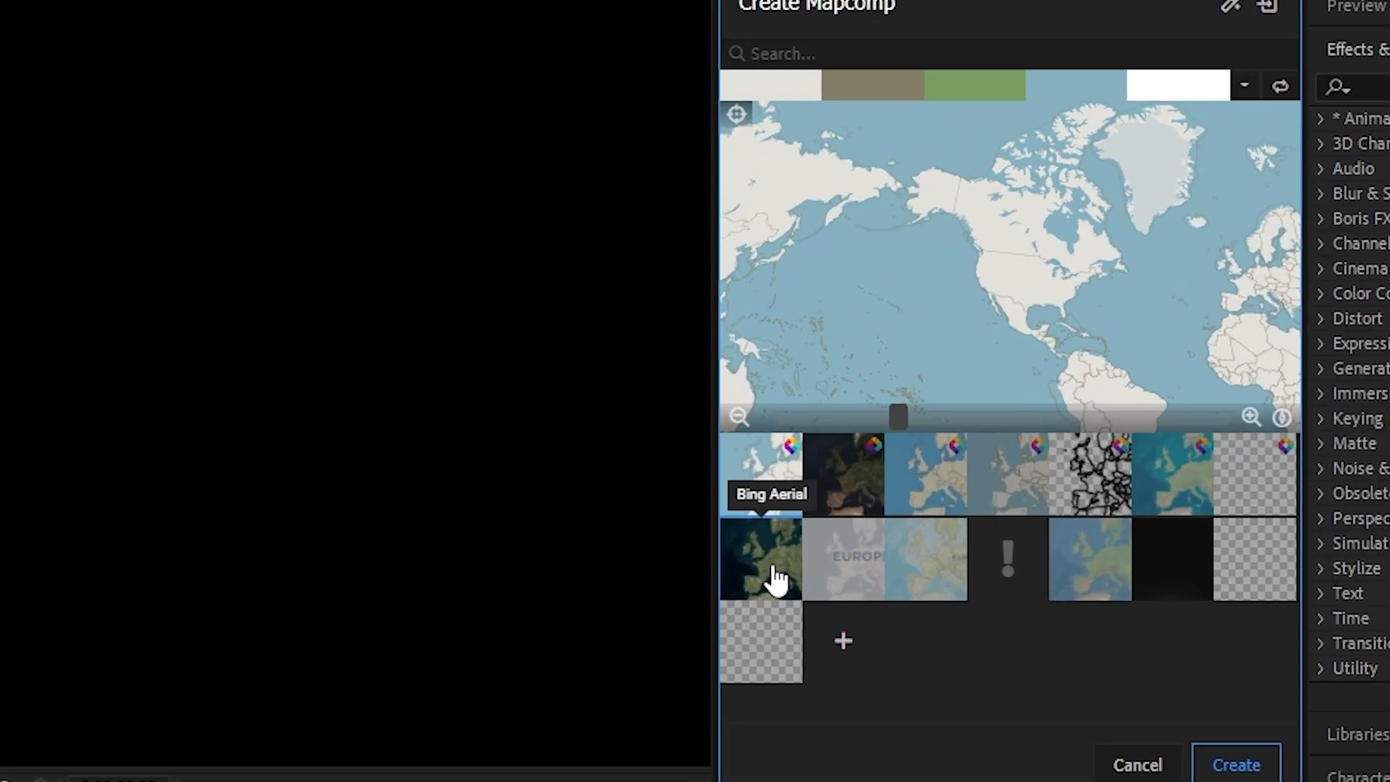
left_click(775, 580)
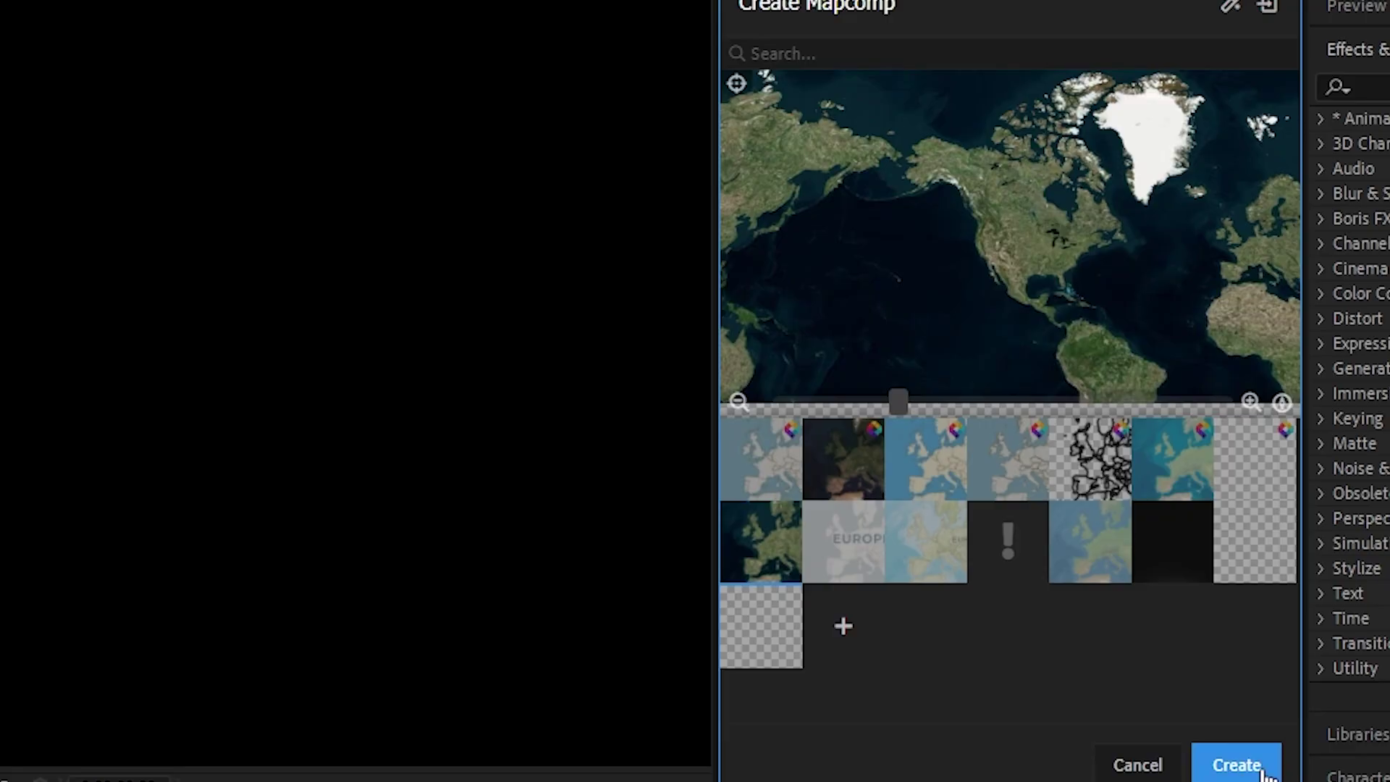
left_click(1238, 766)
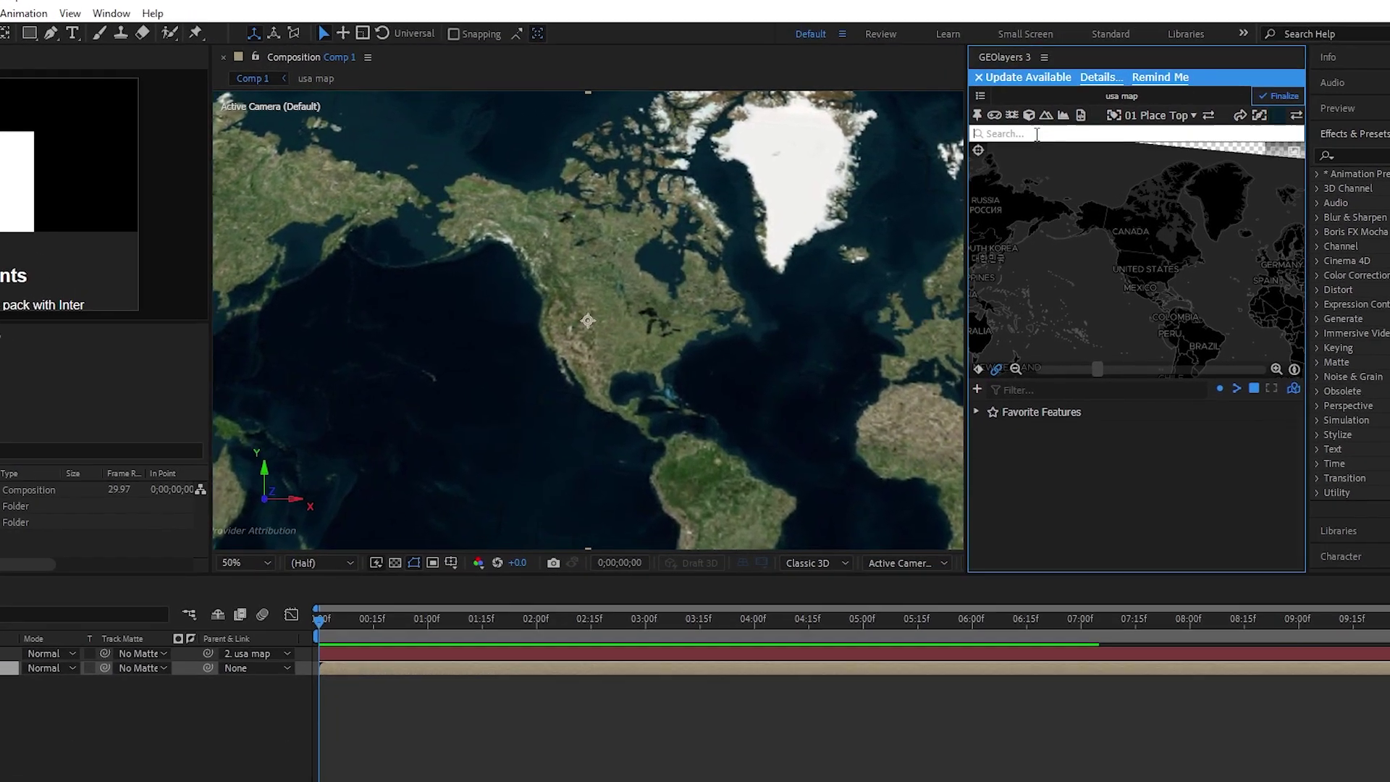
- Search GEOlayers for 'usa' and add the United States of America country feature
left_click(1057, 126)
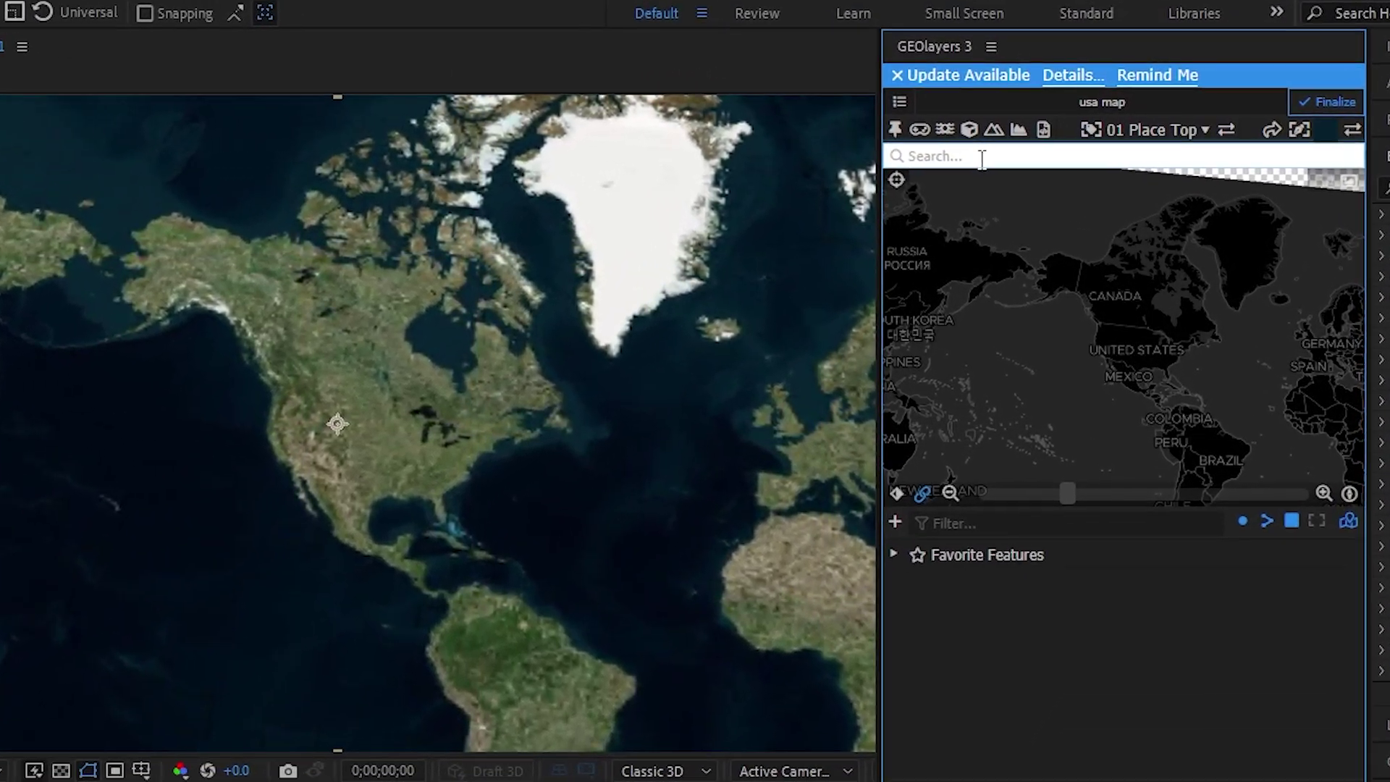
type("usa")
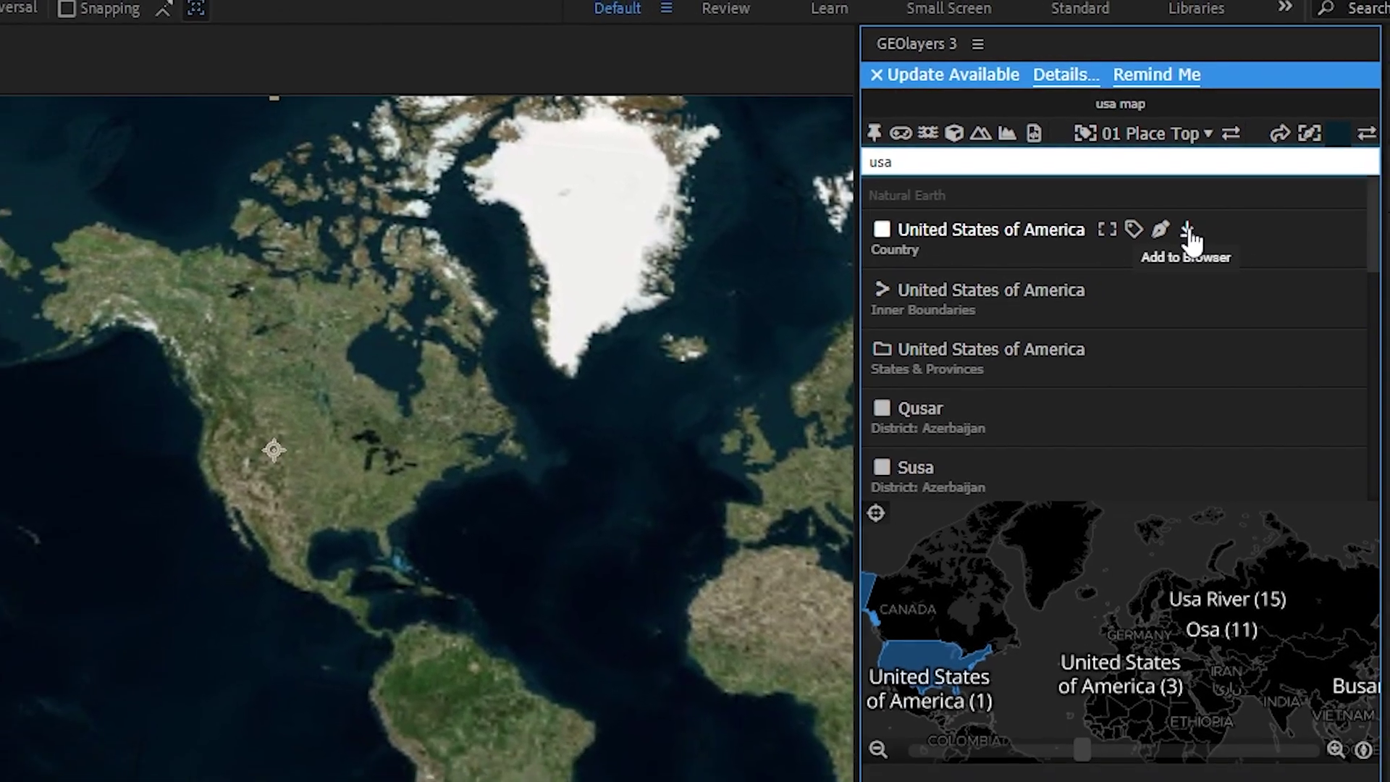
left_click(1192, 259)
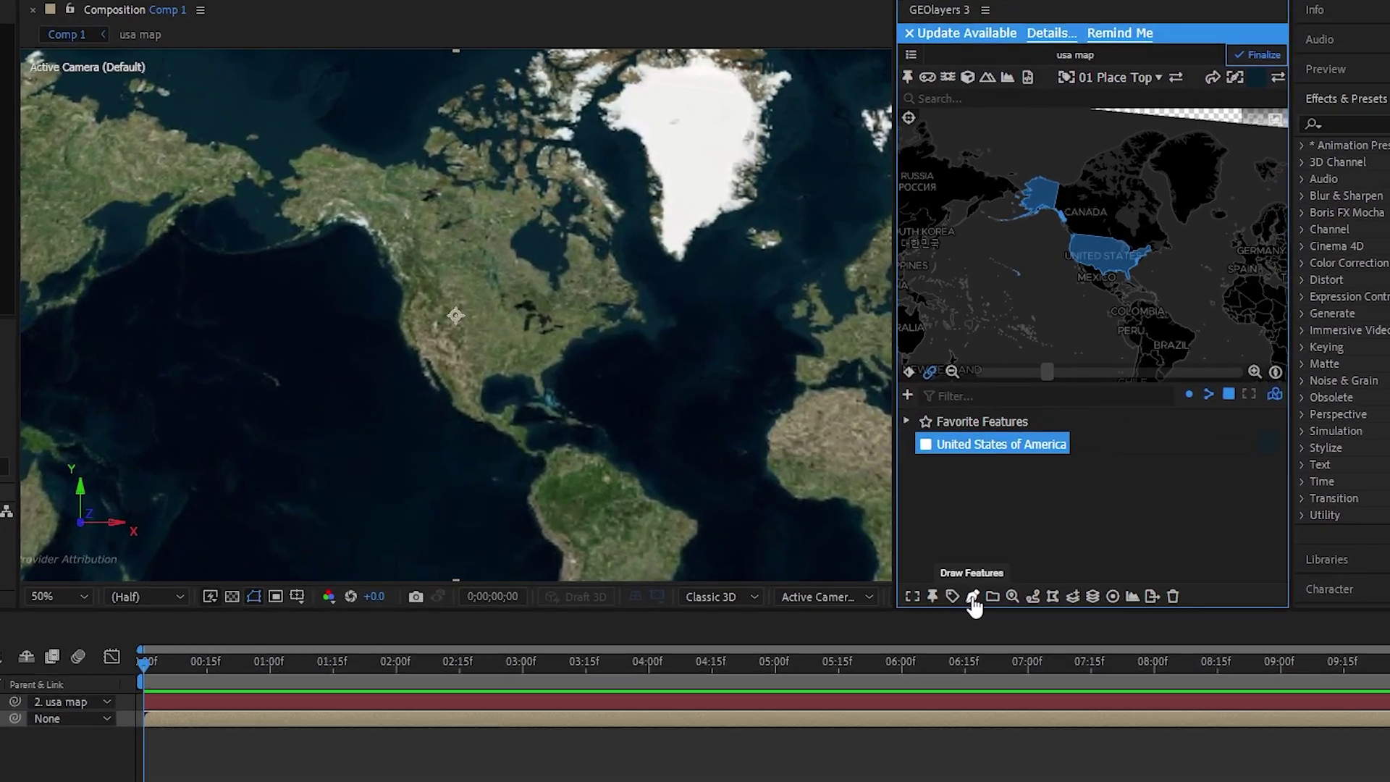
- Draw the United States on the map in a white outline style
left_click(1035, 516)
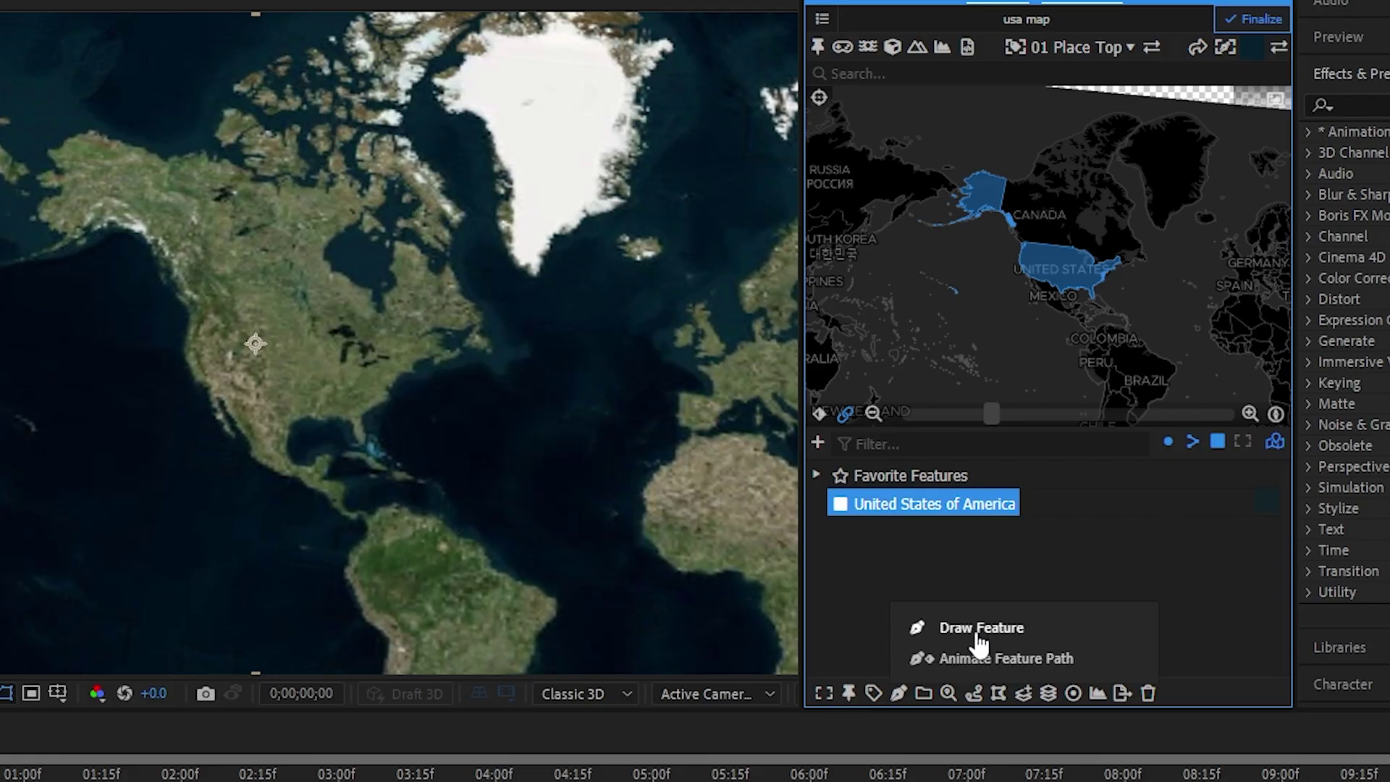
left_click(1257, 48)
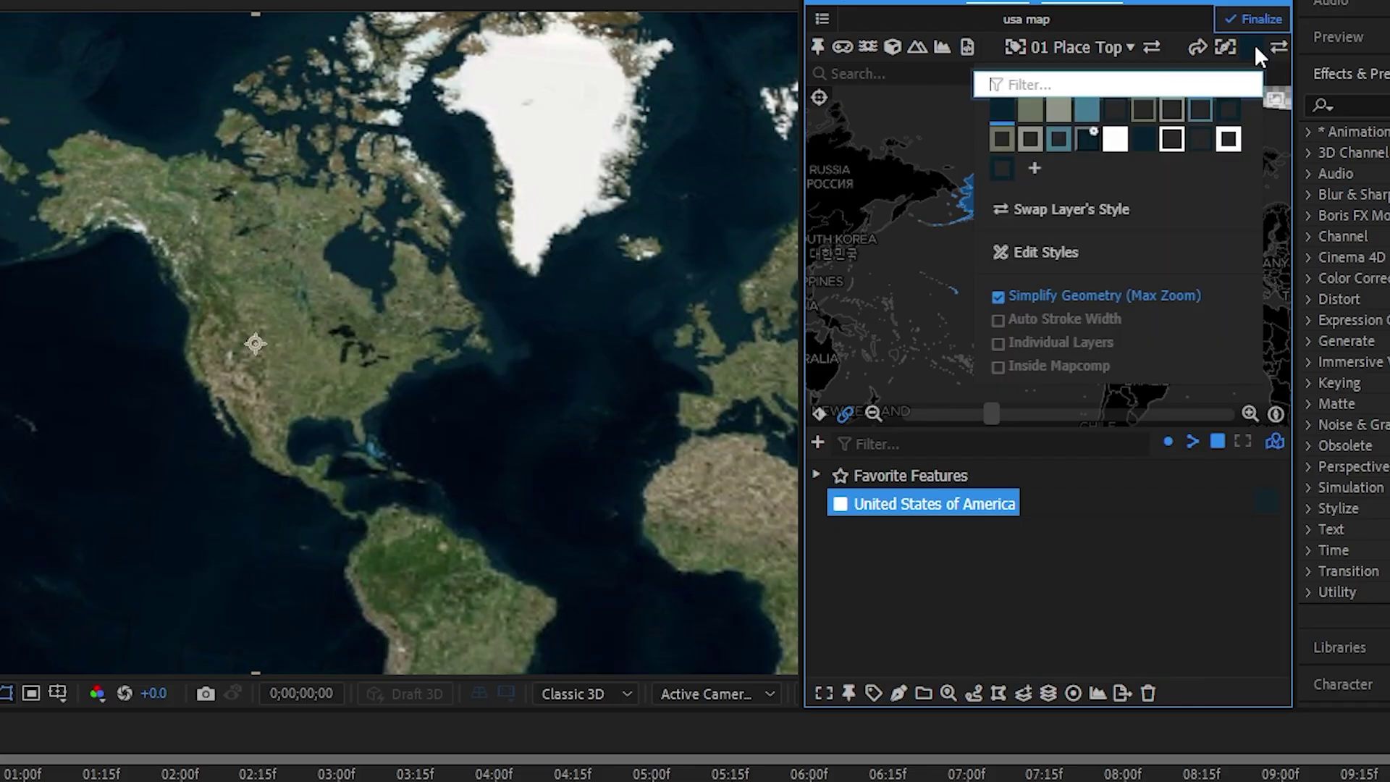
left_click(1172, 139)
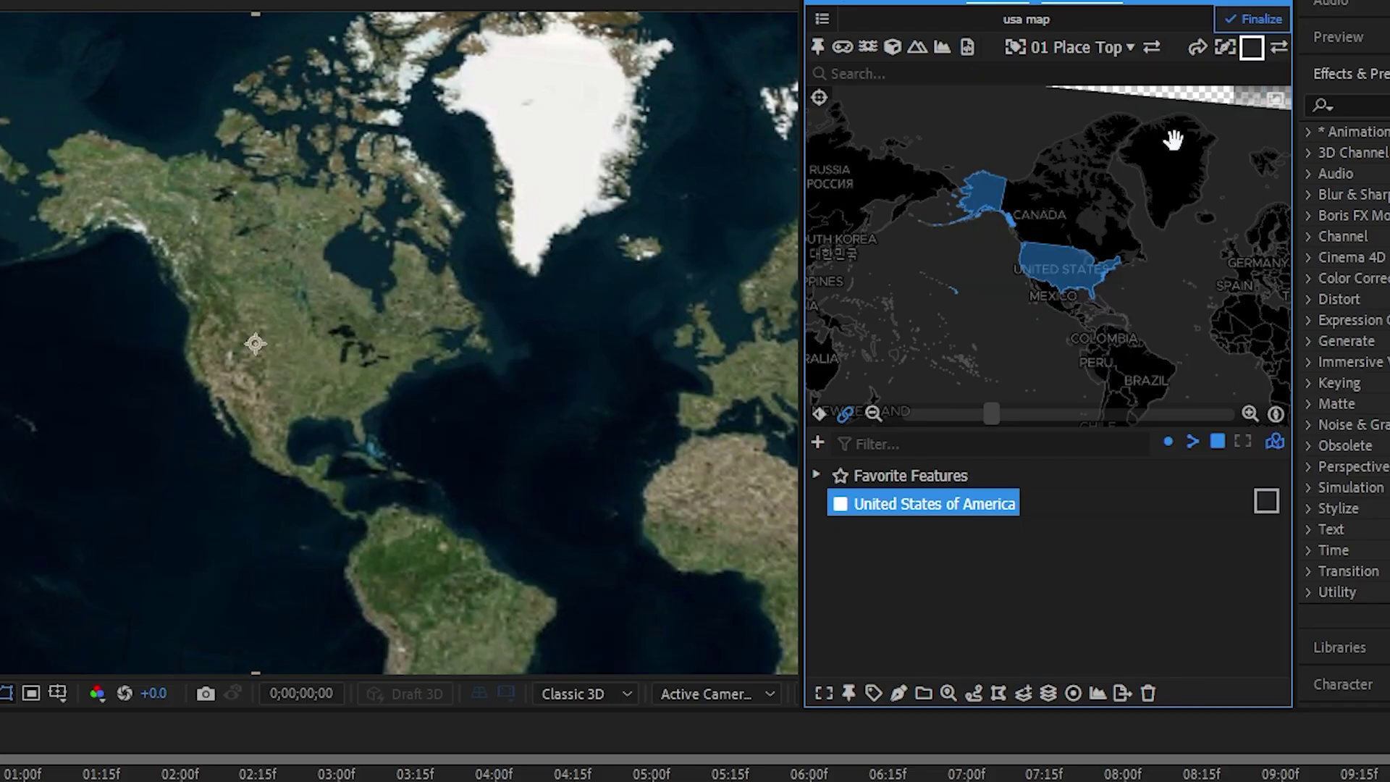
left_click(900, 695)
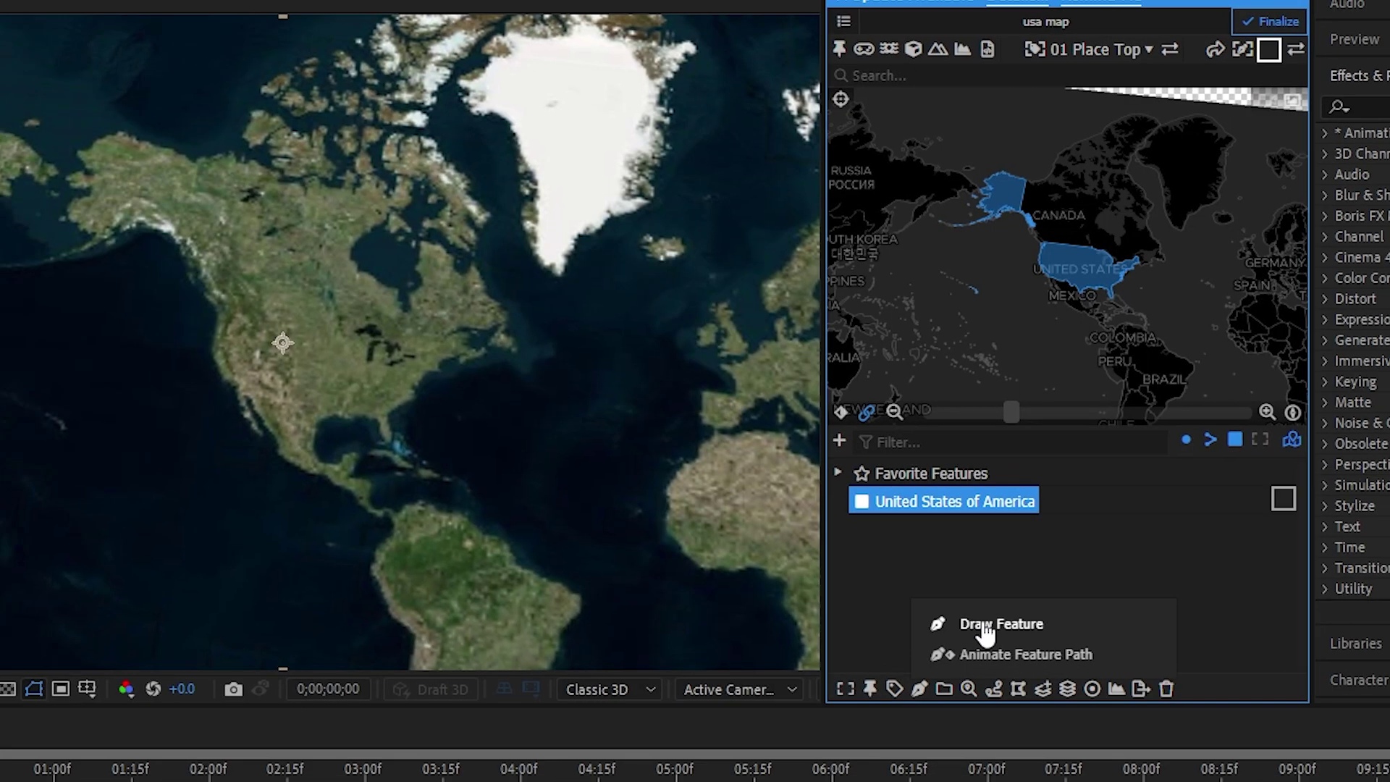
left_click(966, 628)
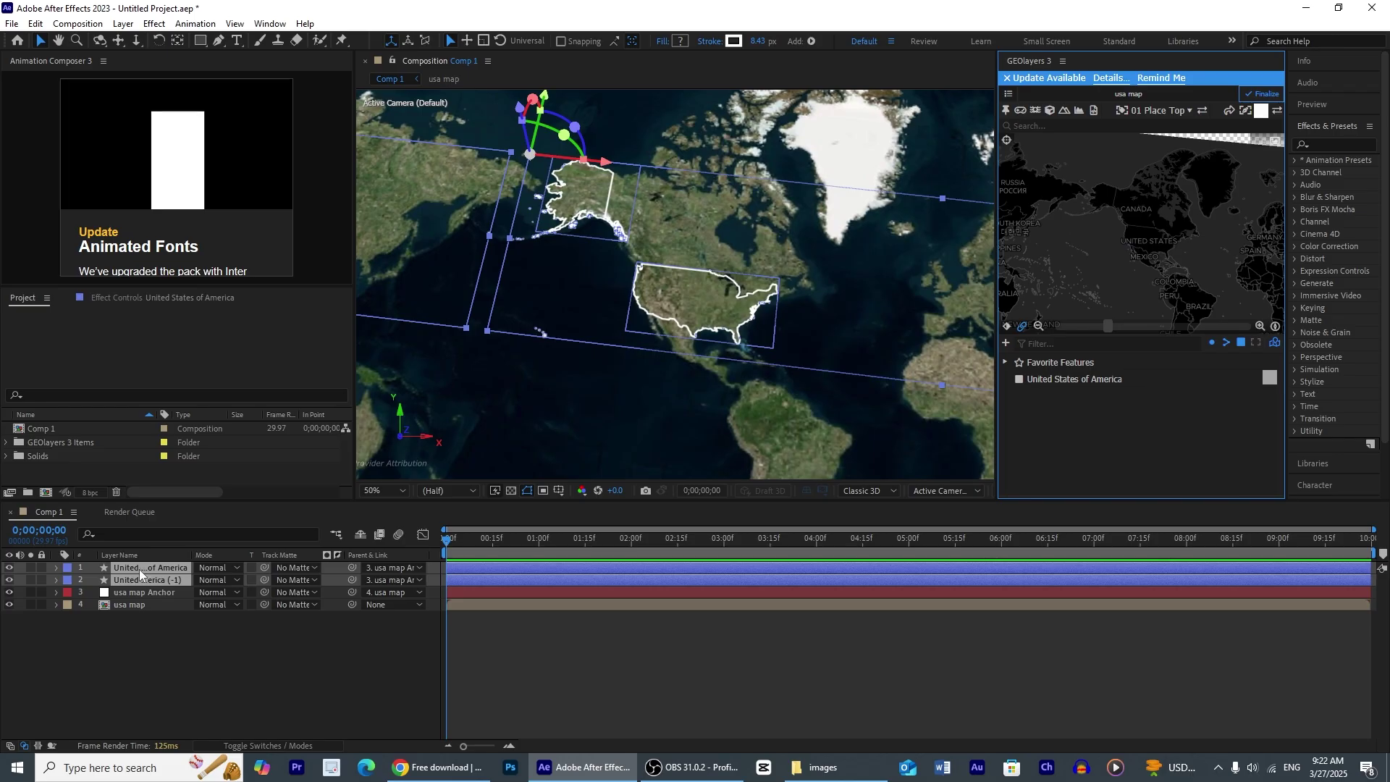
- Rename the two new outline layers to 'USA Border'
right_click(133, 569)
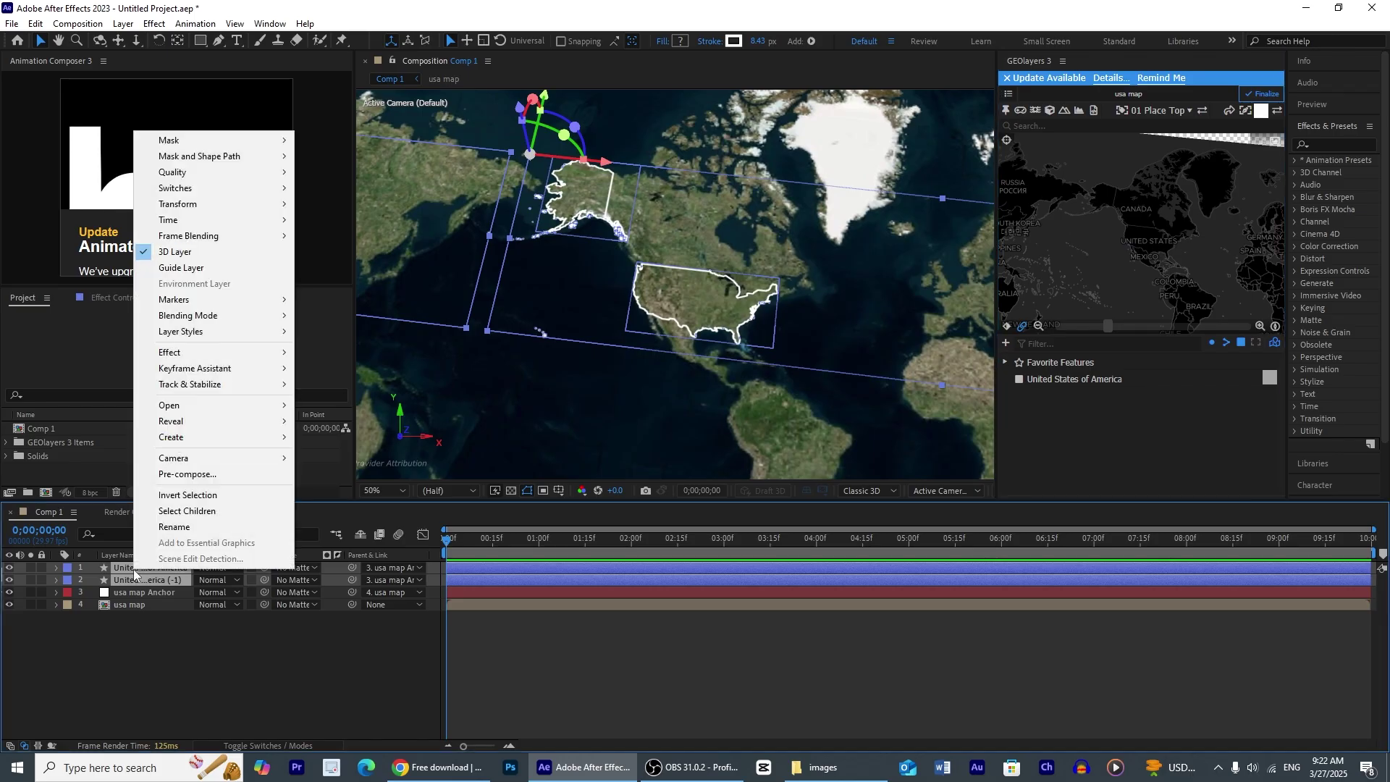
left_click(176, 529)
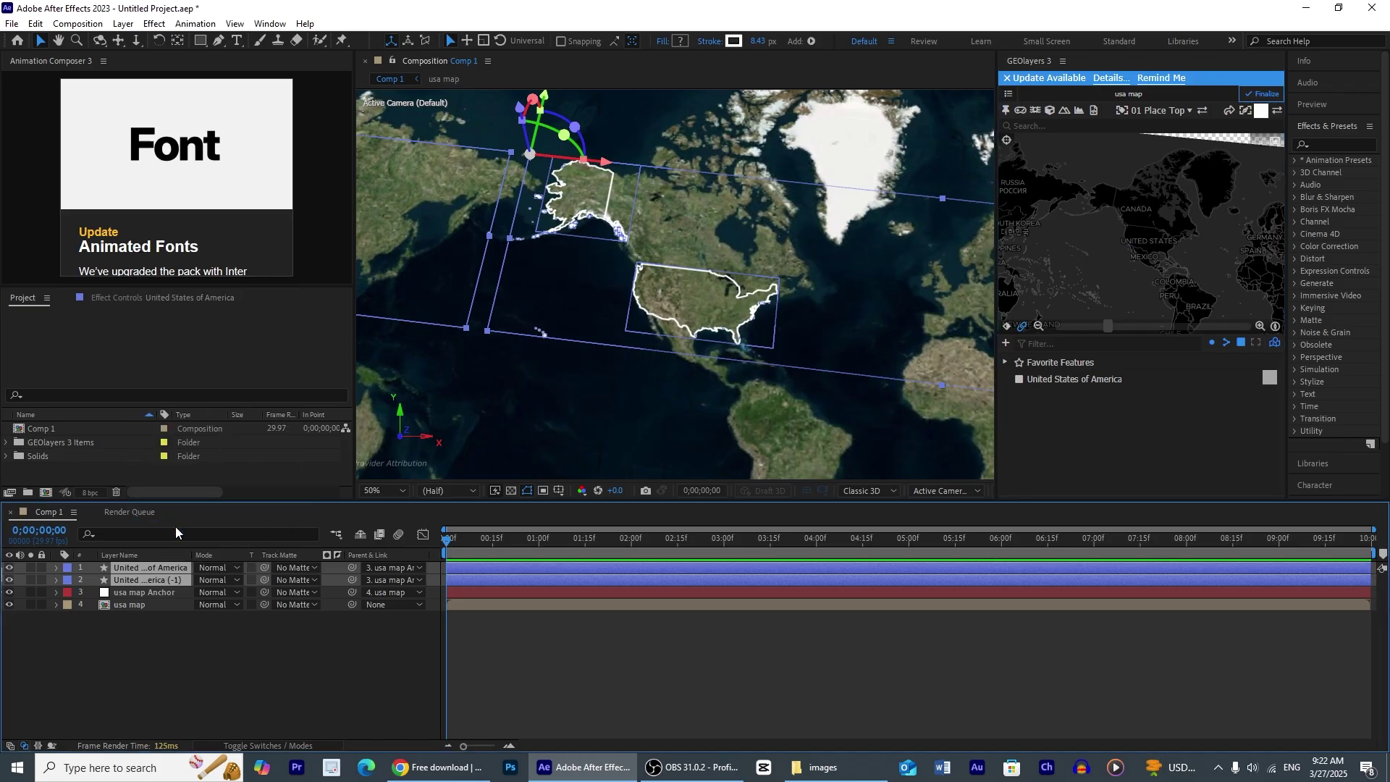
right_click(145, 568)
left_click(184, 525)
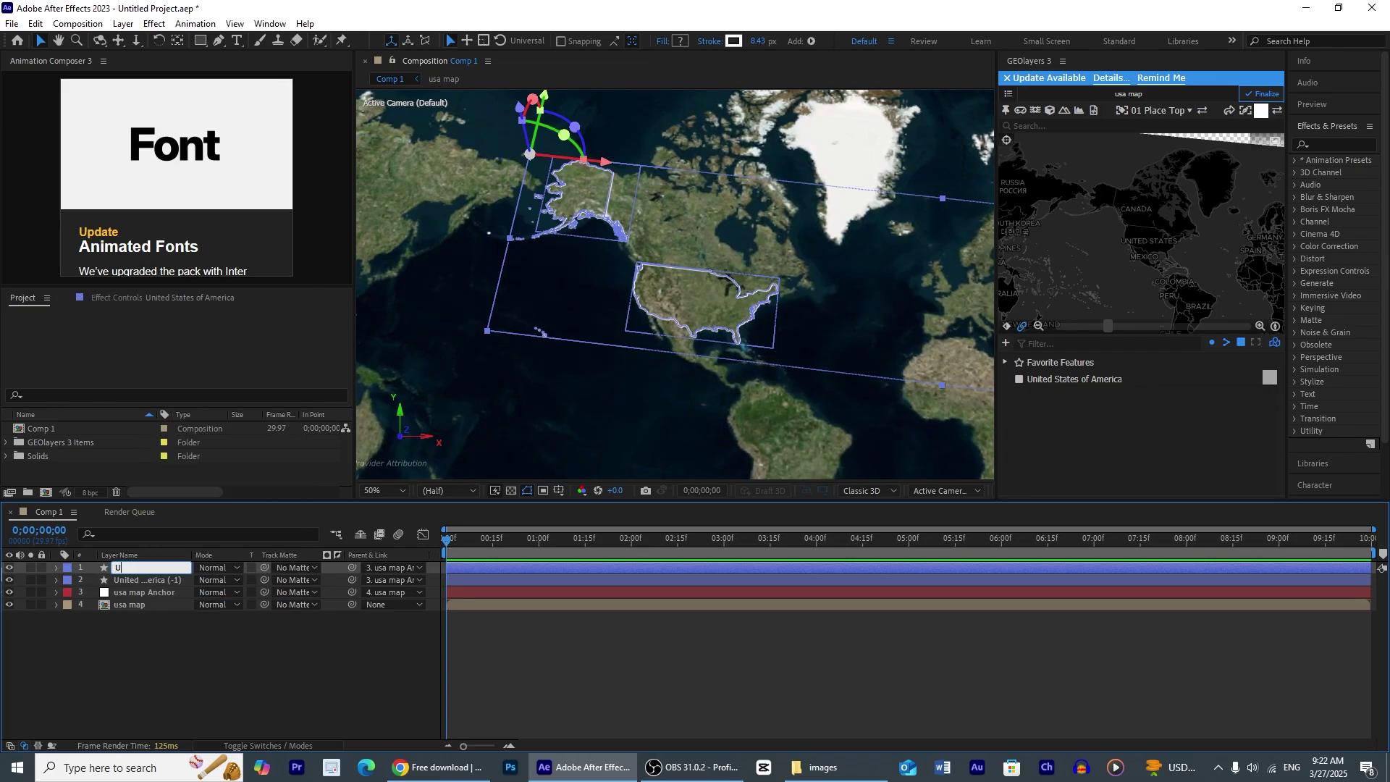
type("USA Border 1")
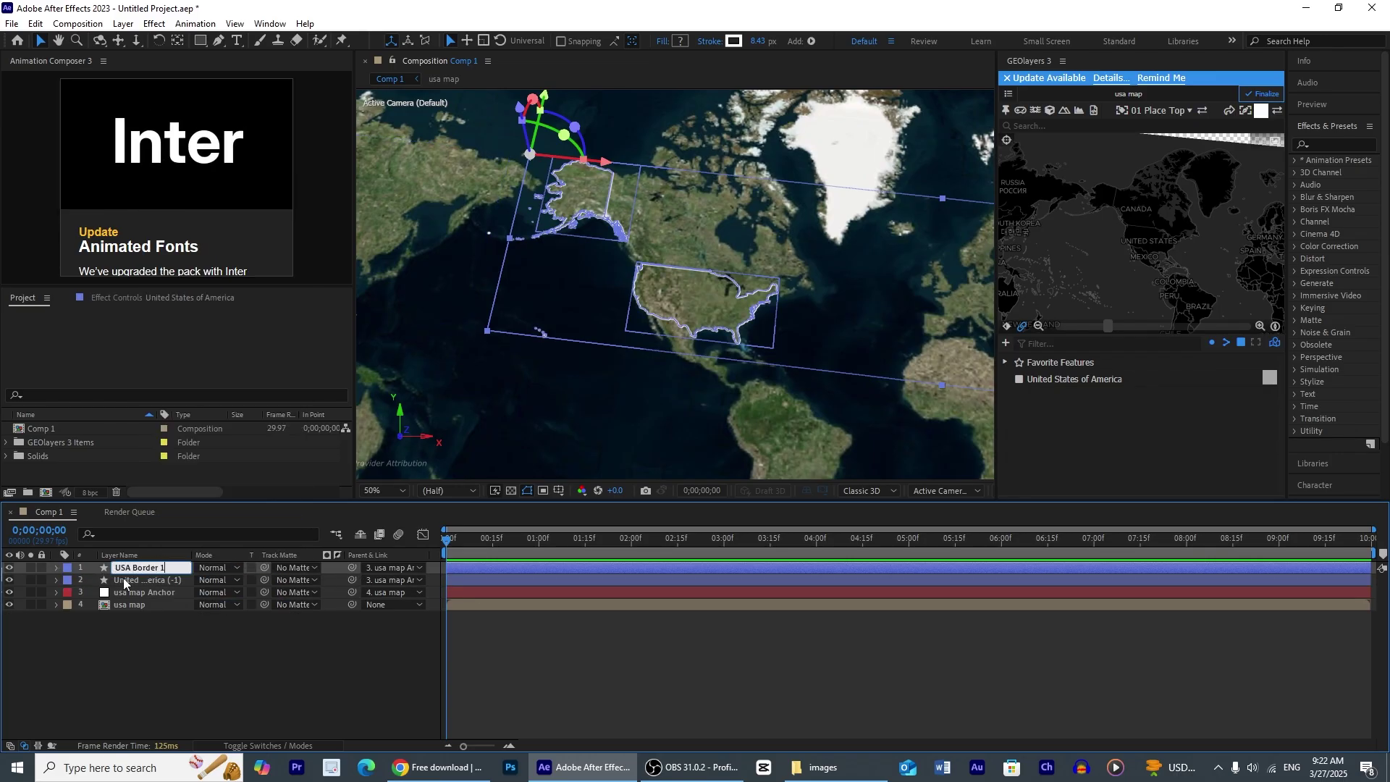
right_click(125, 582)
left_click(177, 541)
type("USA Border")
key("Return")
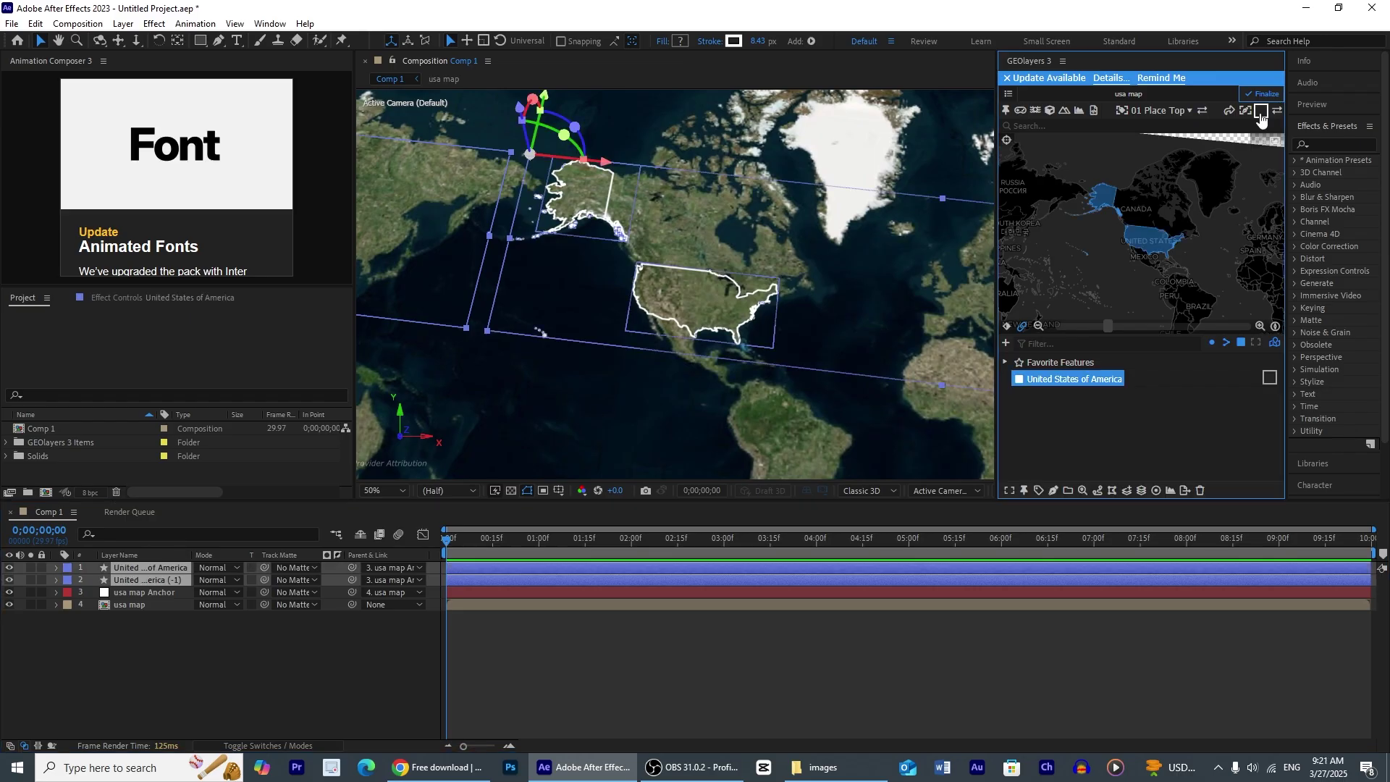
- Draw the United States again as a solid white filled shape
left_click(1261, 110)
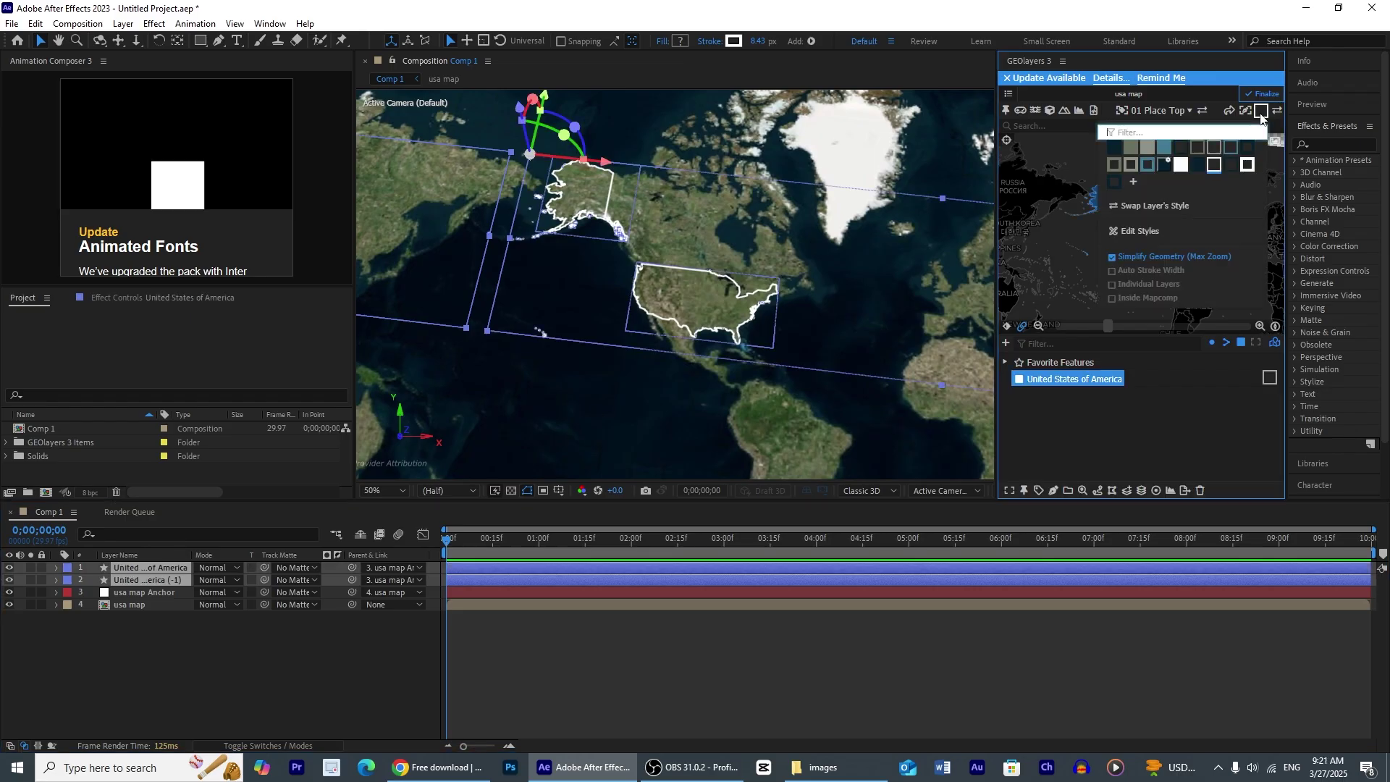
left_click(1181, 166)
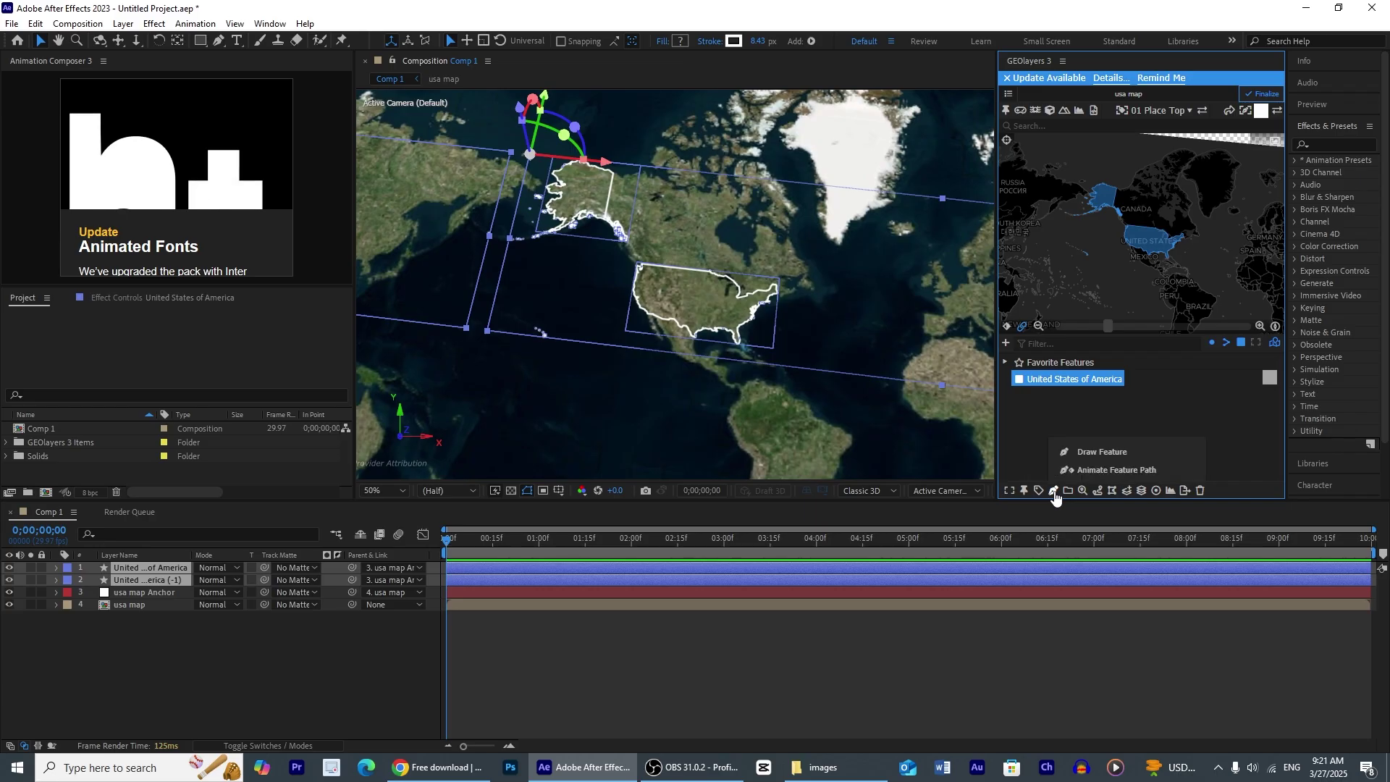
left_click(1105, 452)
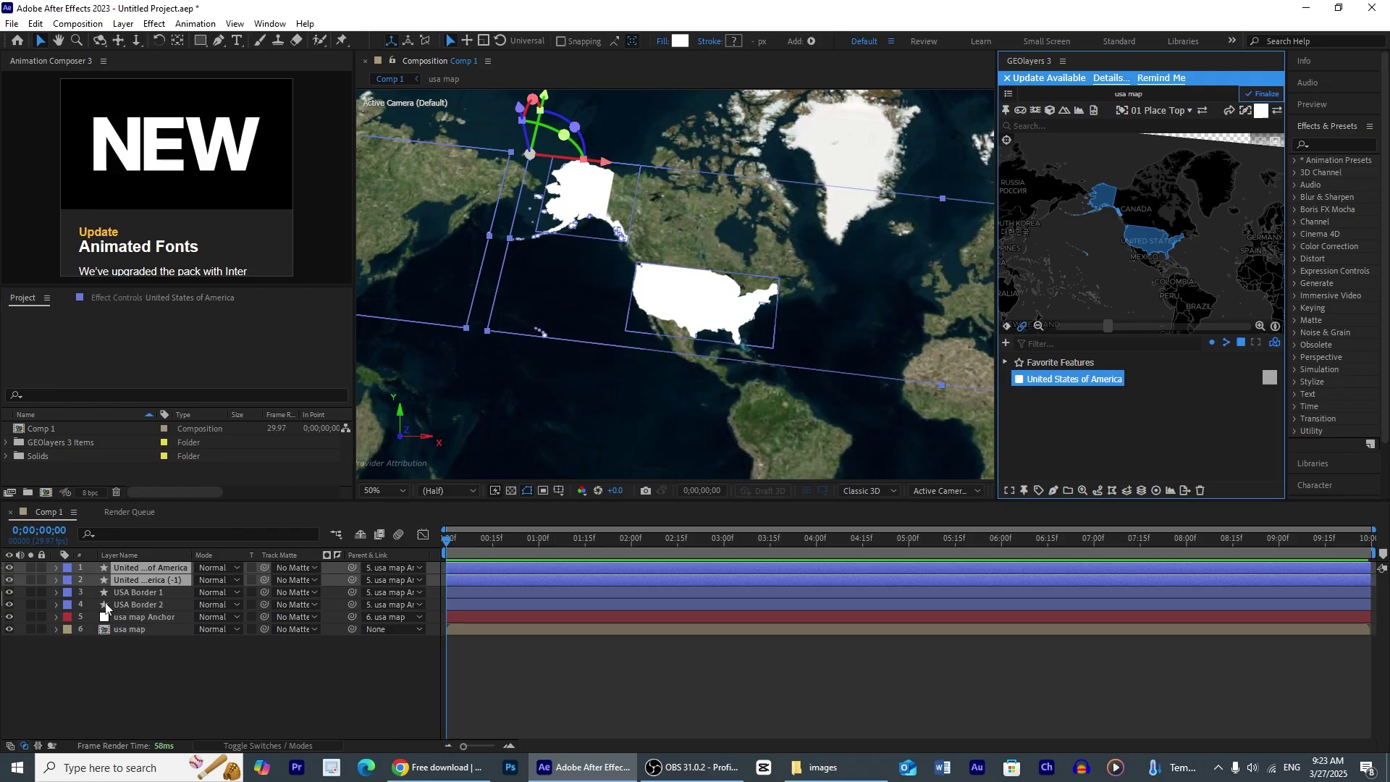
- Rename the filled layers USA Area1 and USA Area2, then import the three images into the project
left_click(145, 568)
right_click(146, 568)
left_click(193, 524)
type("USA Area")
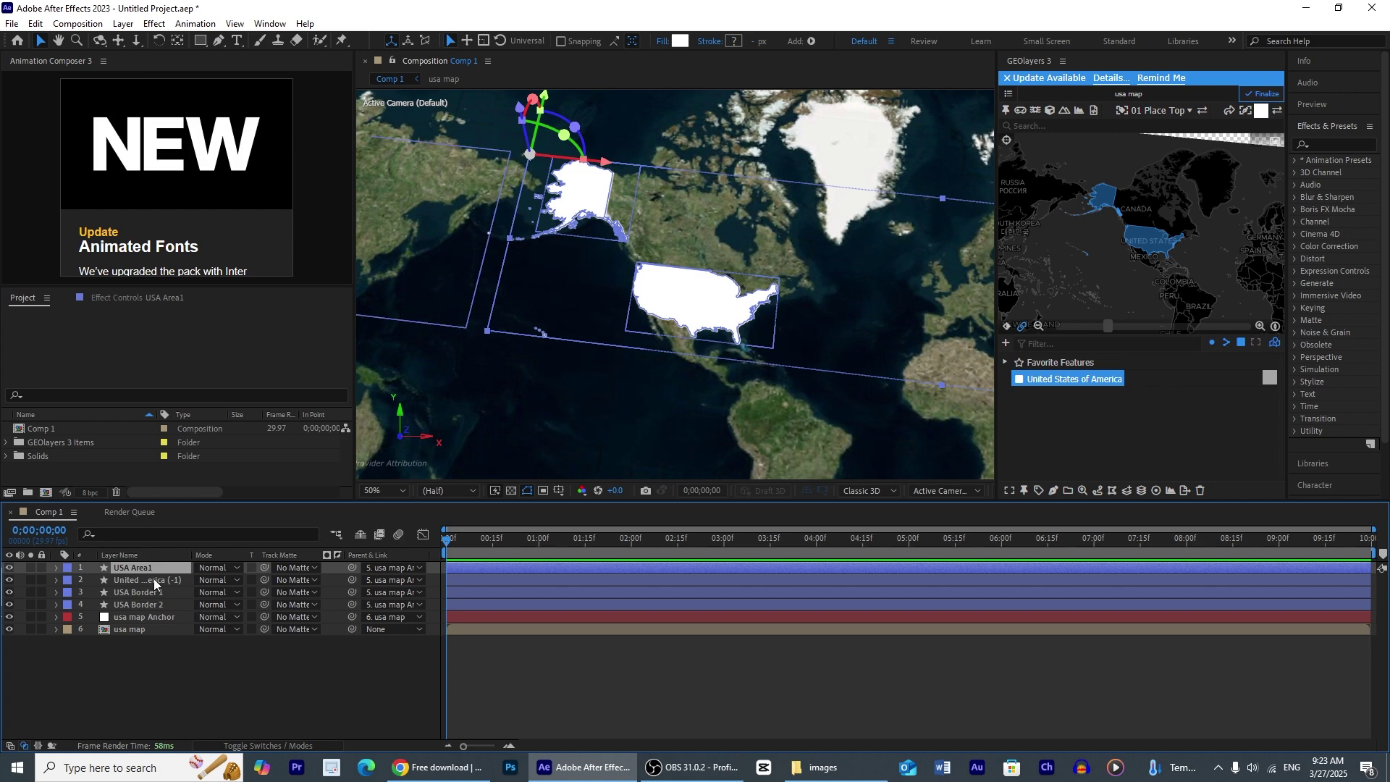
type("1")
left_click(154, 579)
key("Return")
type("USA Area2")
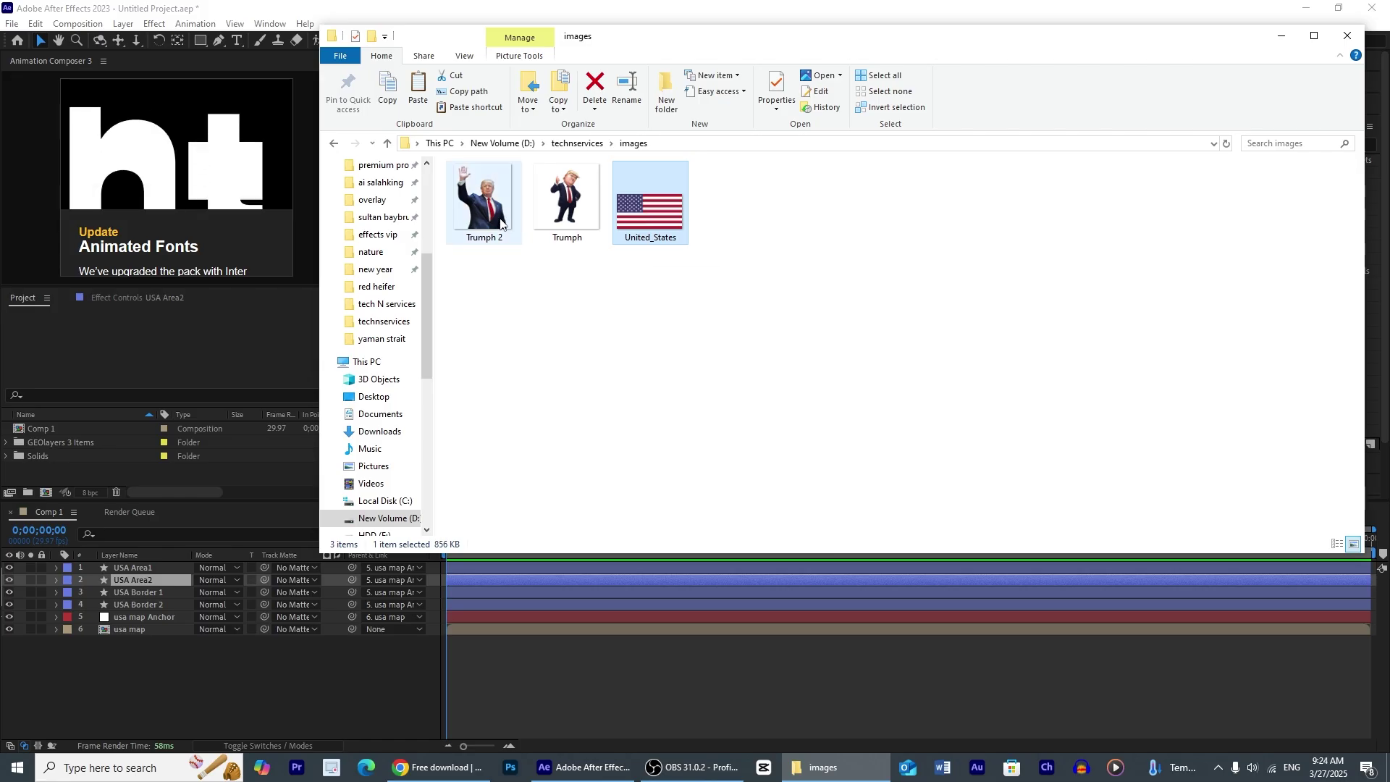
key("ctrl+a")
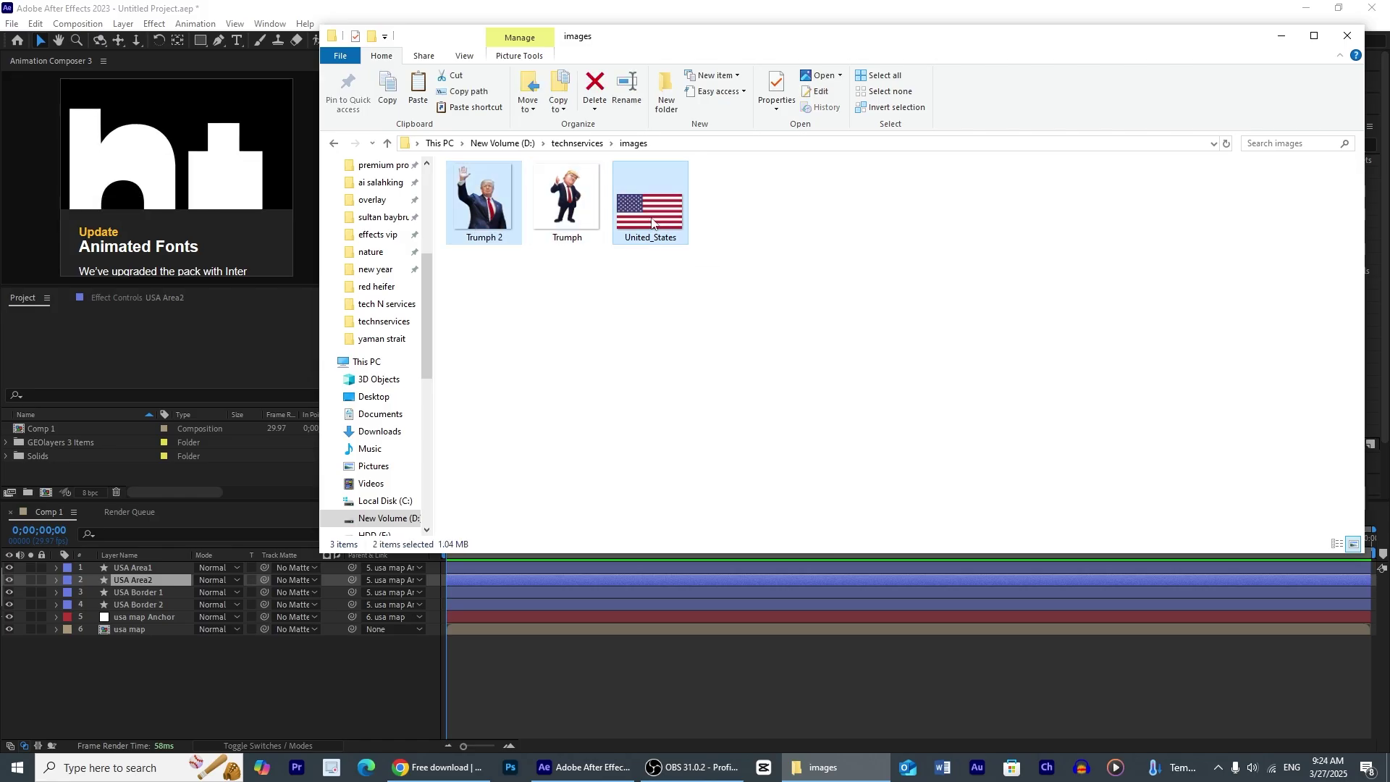
left_click_drag(648, 231, 120, 459)
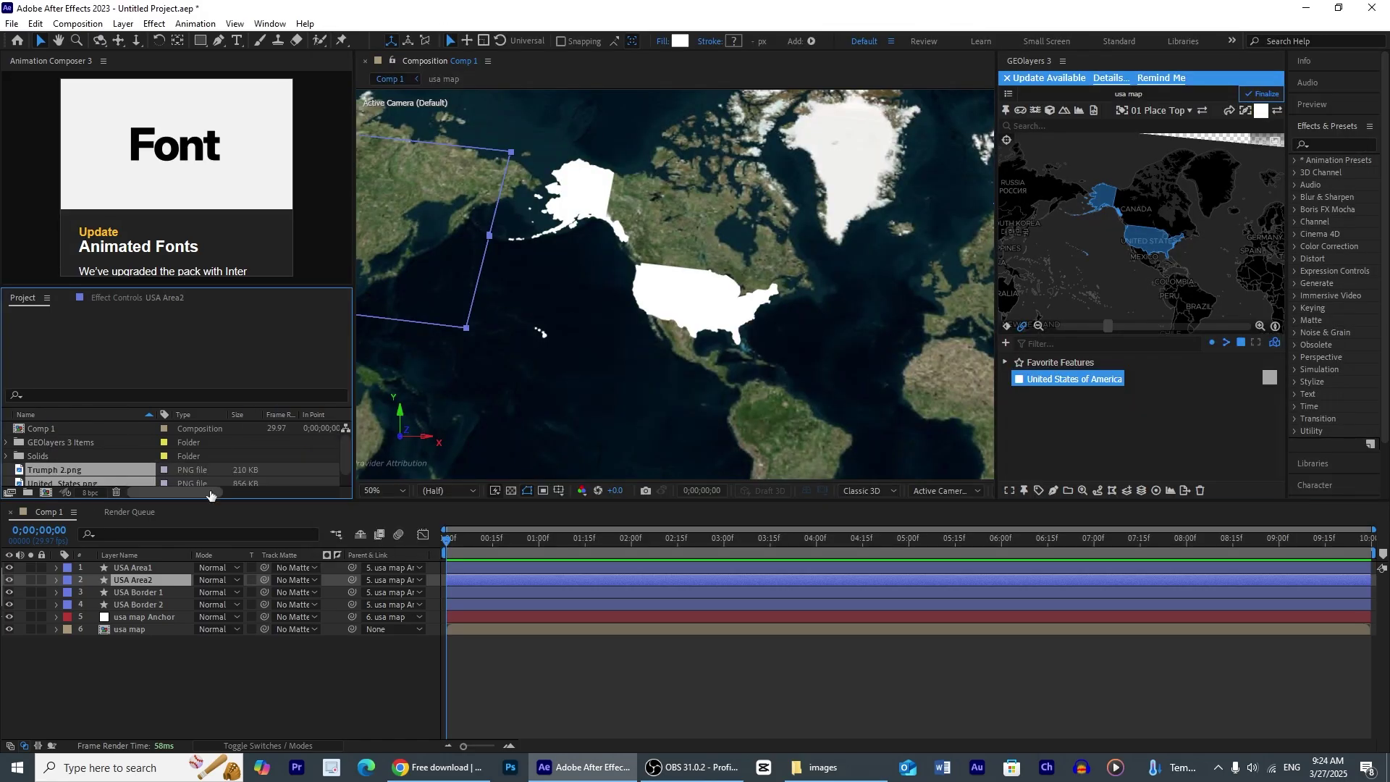
- Add United_States.png to the composition as a 3D layer and show the matte columns
left_click(88, 483)
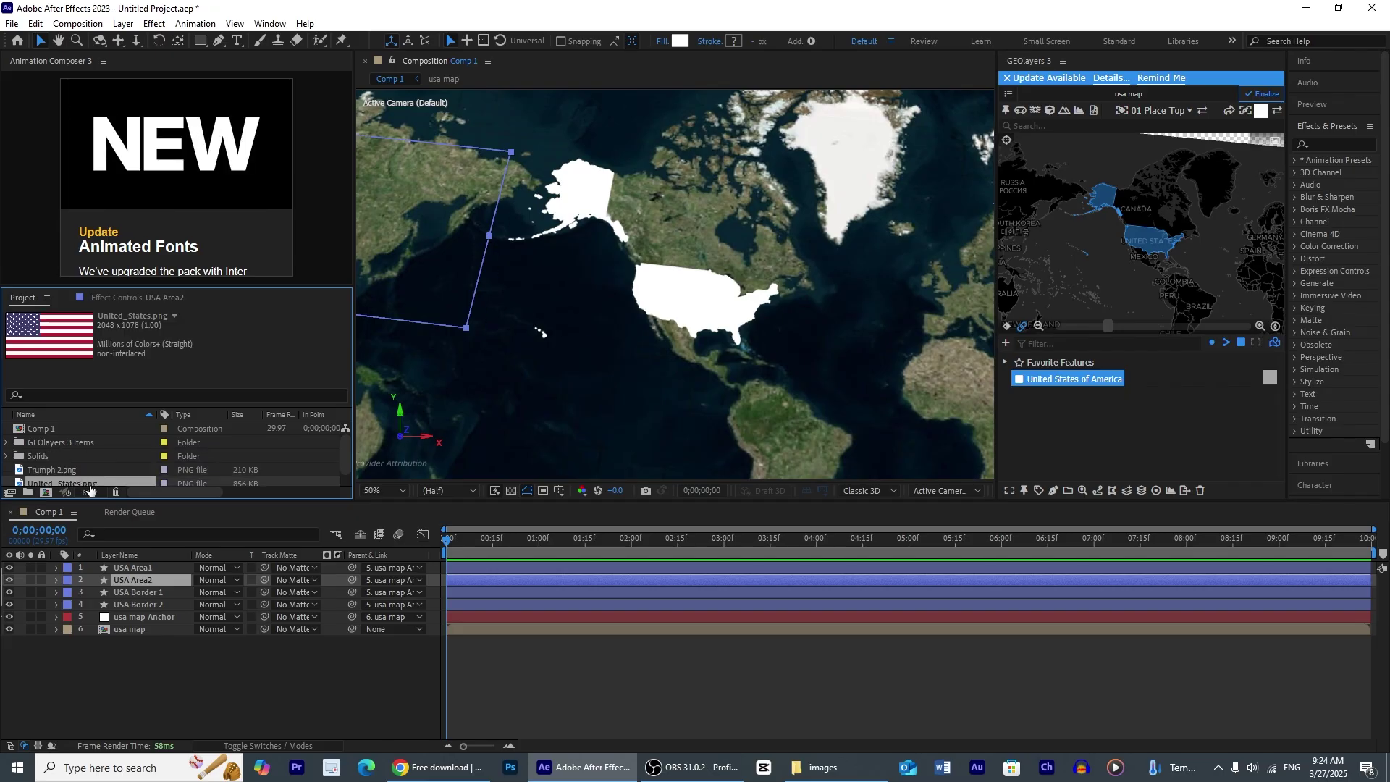
left_click_drag(69, 486, 133, 567)
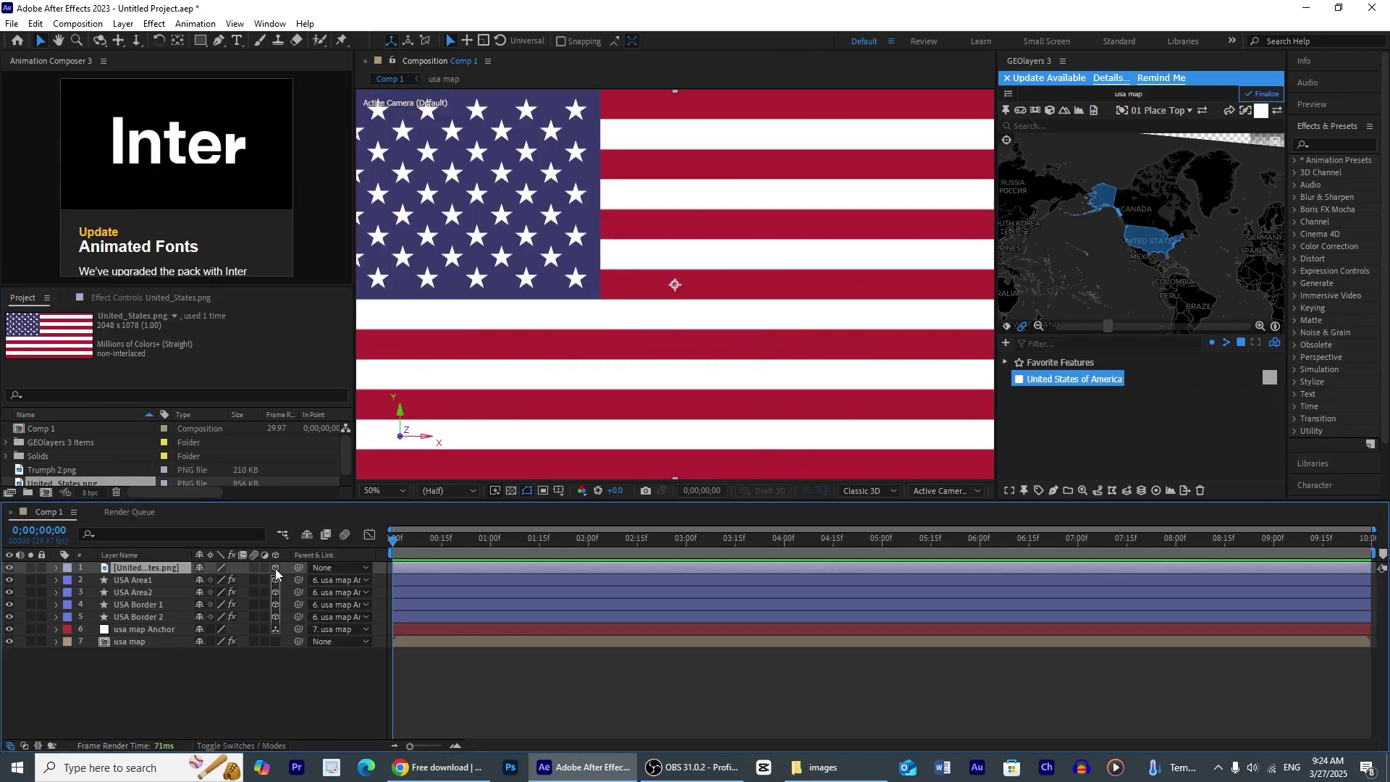
left_click(275, 568)
left_click(253, 746)
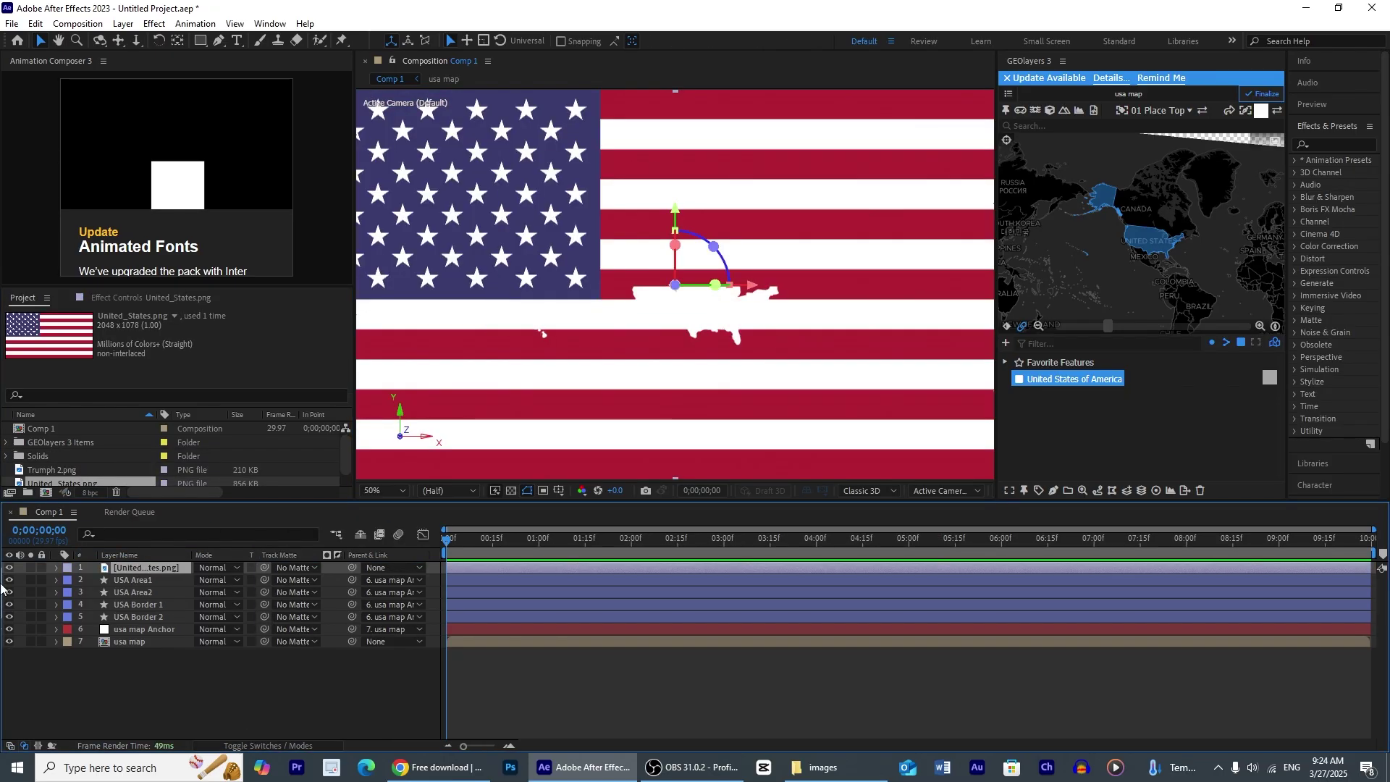
- Set the flag layer's scale to 22%
left_click(56, 568)
left_click(69, 581)
left_click(217, 616)
type("22")
key("Return")
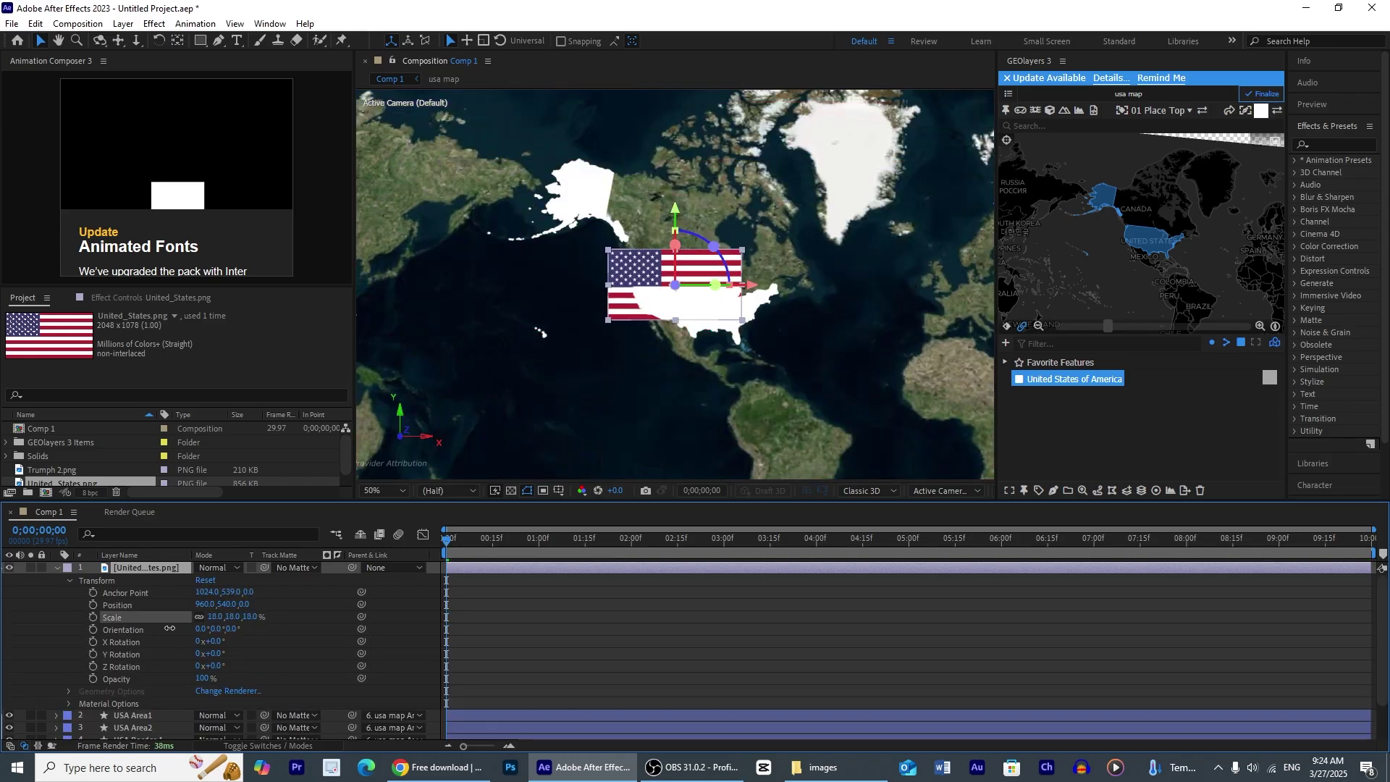
- Position the flag over the USA and move its layer below the USA Area layers
left_click_drag(637, 304, 671, 328)
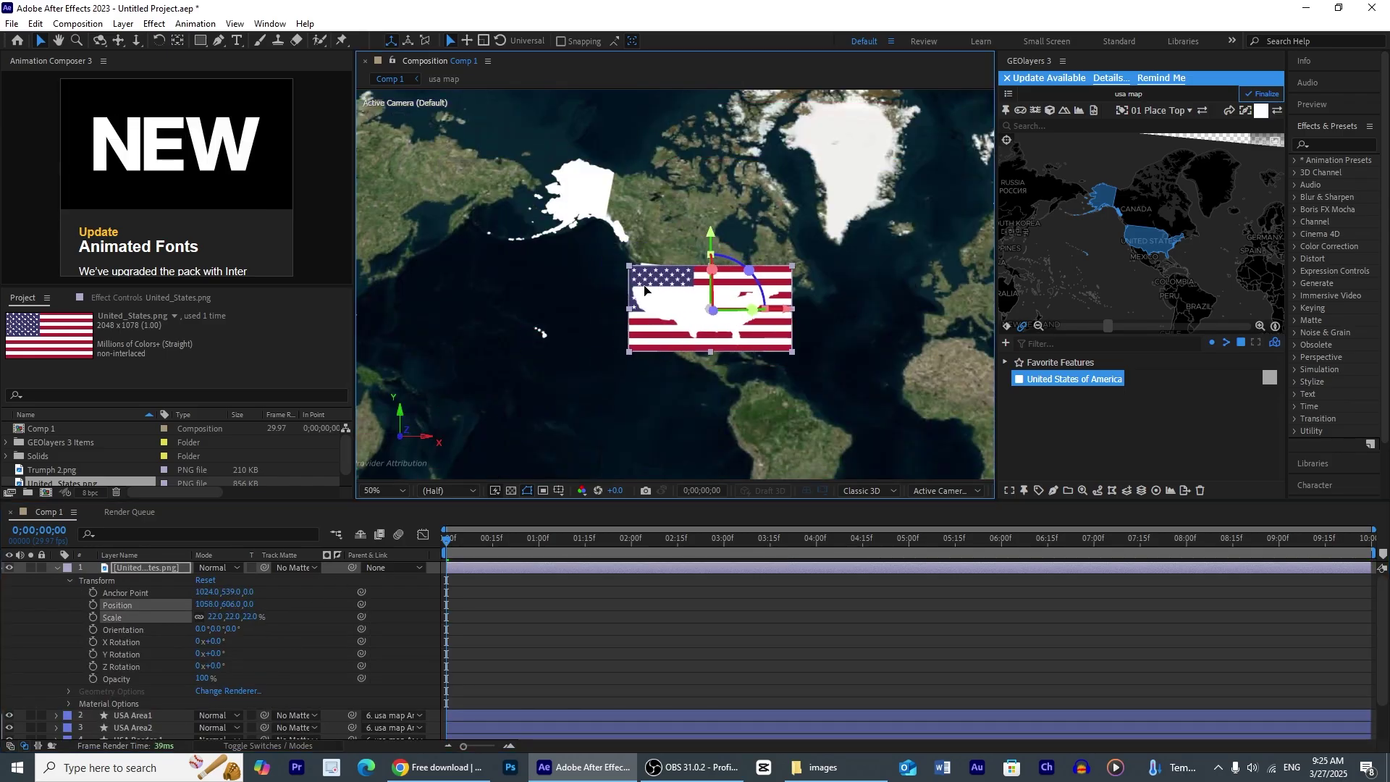
left_click(58, 568)
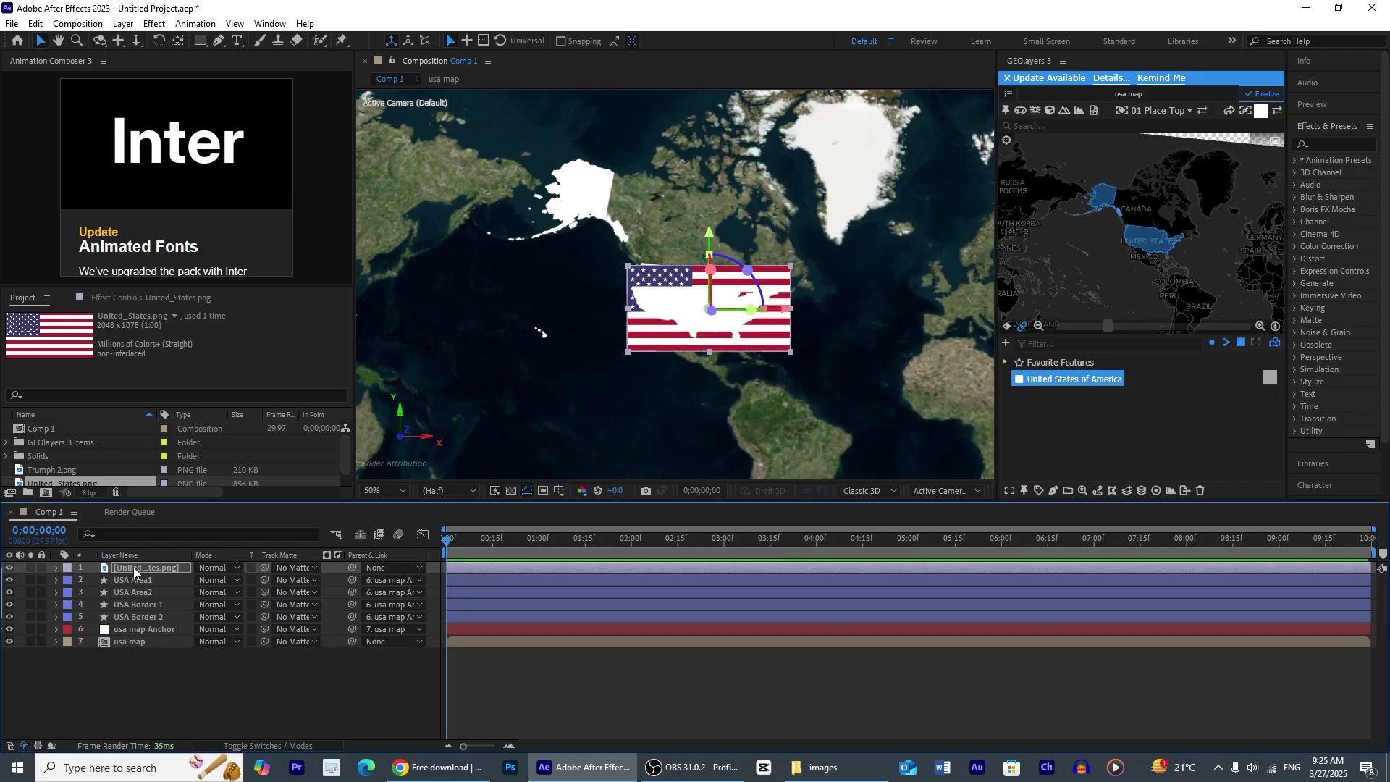
left_click_drag(133, 567, 128, 597)
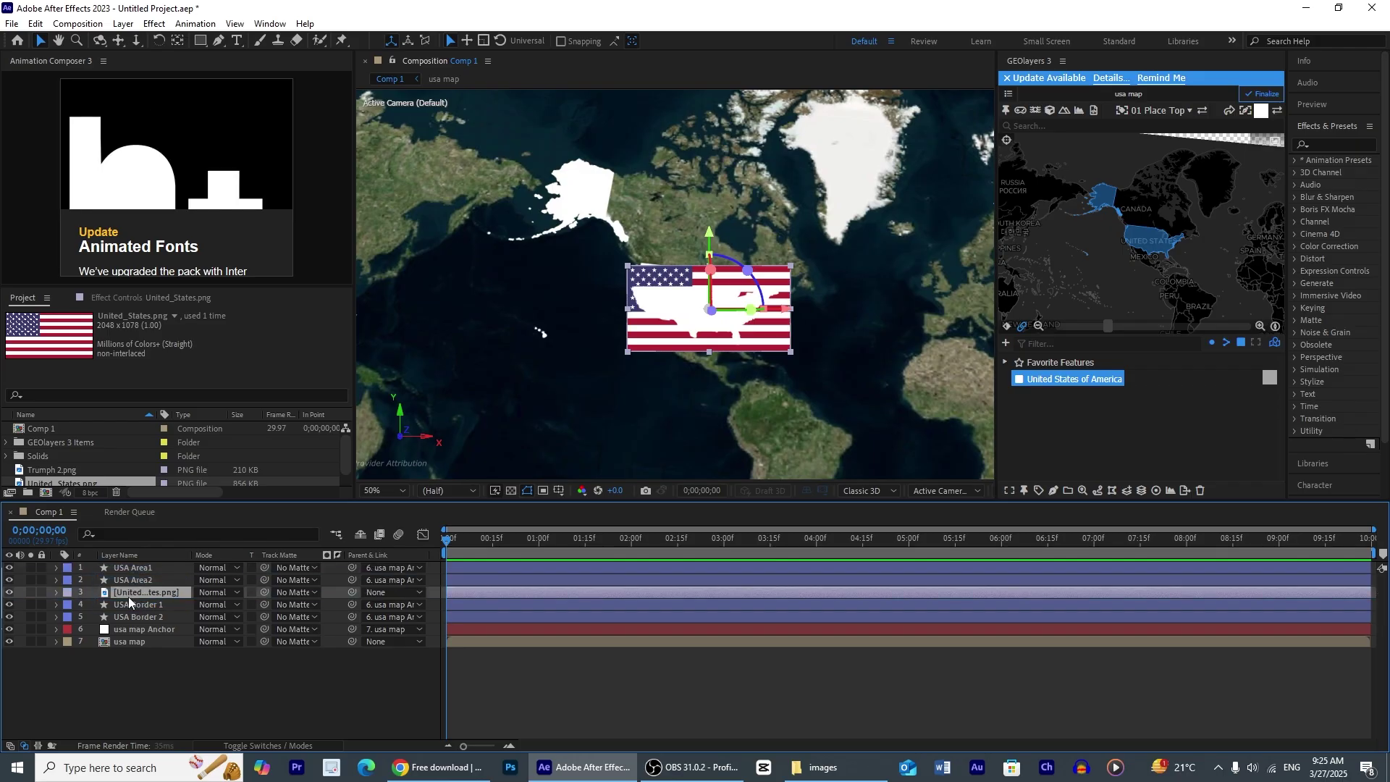
- Set the flag's Track Matte to 1. USA Area1 so it shows only inside the US
left_click(313, 594)
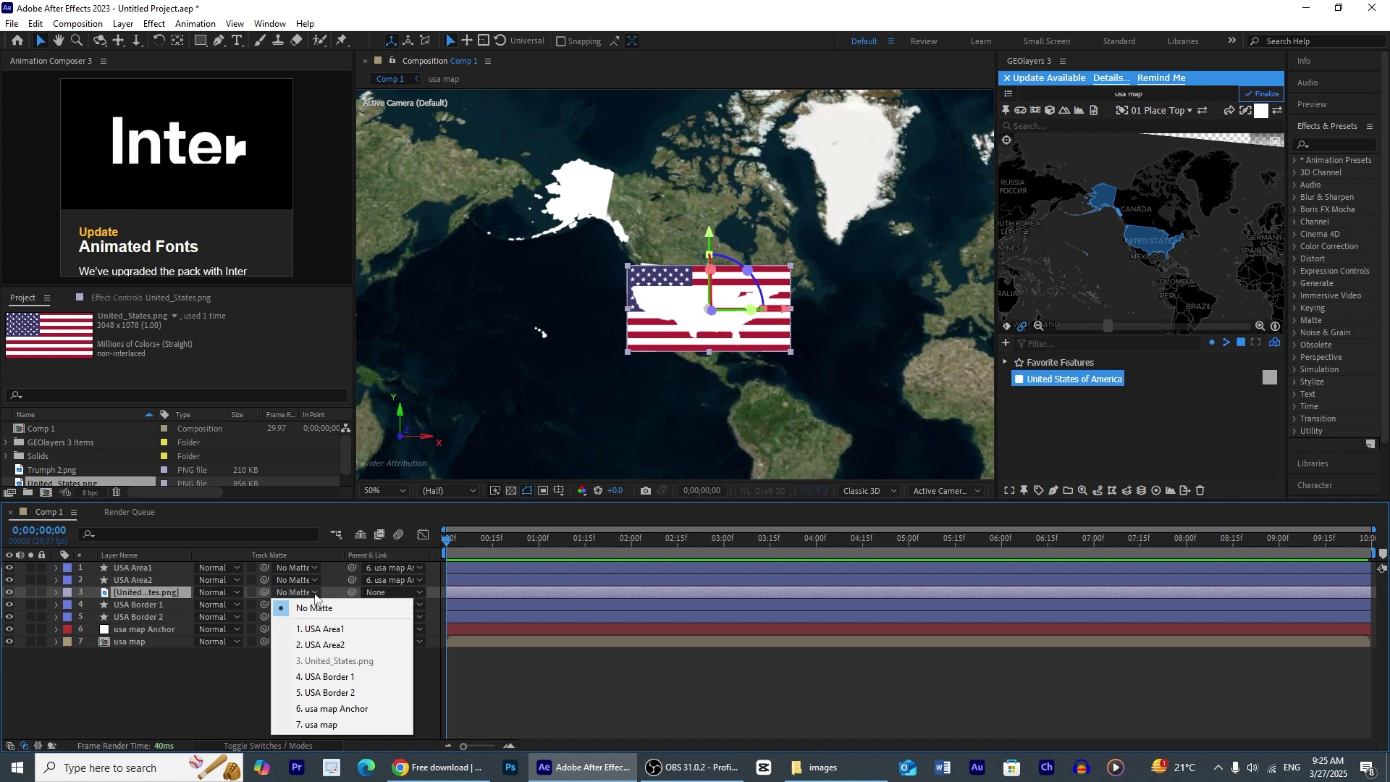
left_click(323, 630)
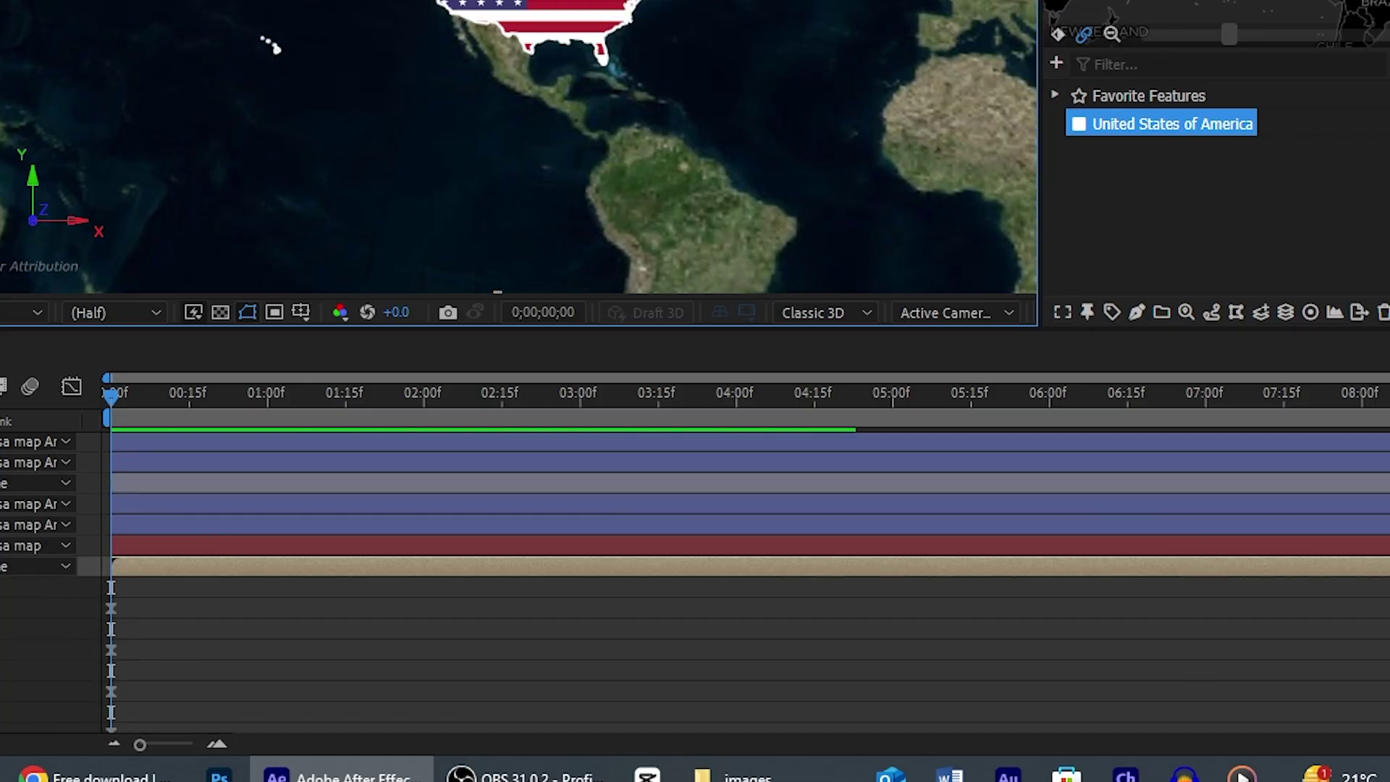
- Preview, stop at 3;00, and zoom the map to latitude 45.0°, longitude -103.3°, zoom 2.28
scroll(259, 432, "down", 3)
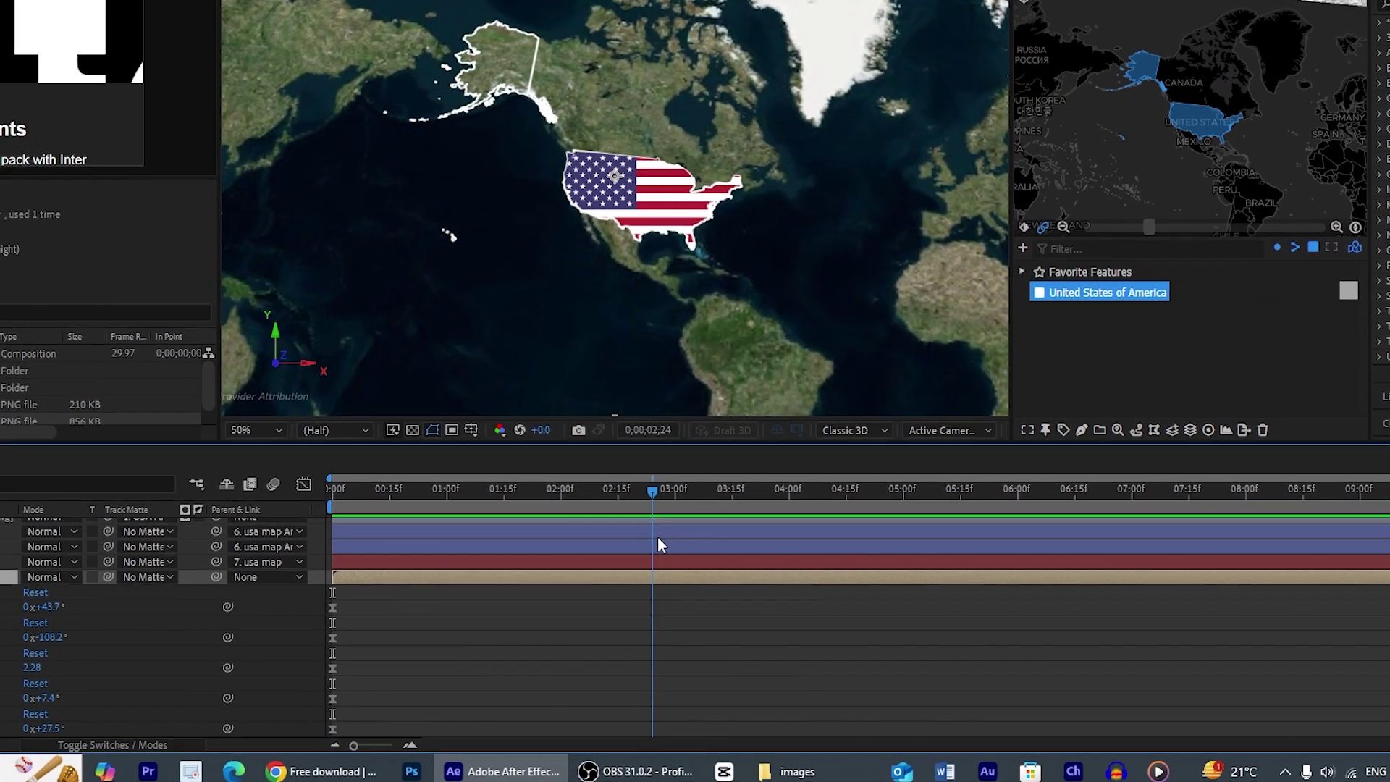
key("space")
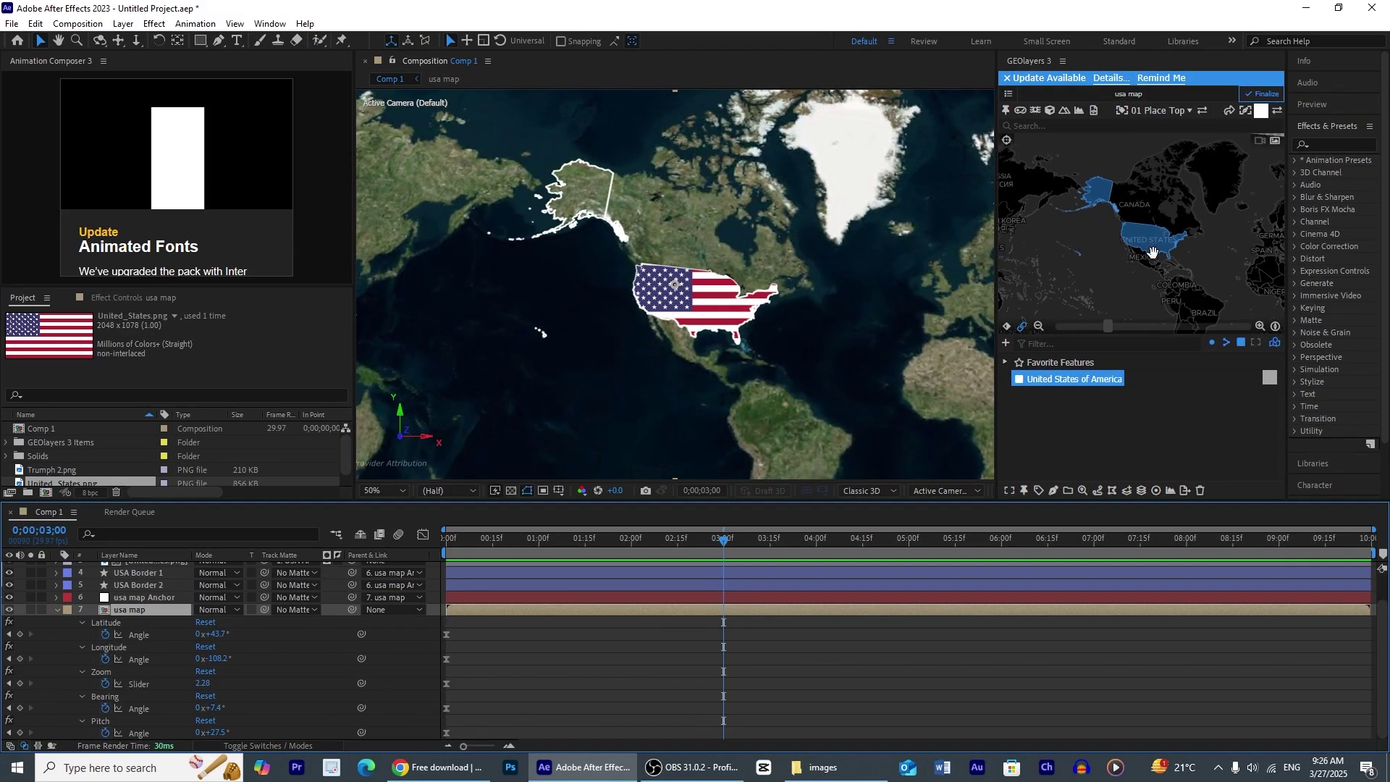
scroll(1154, 251, "up", 2)
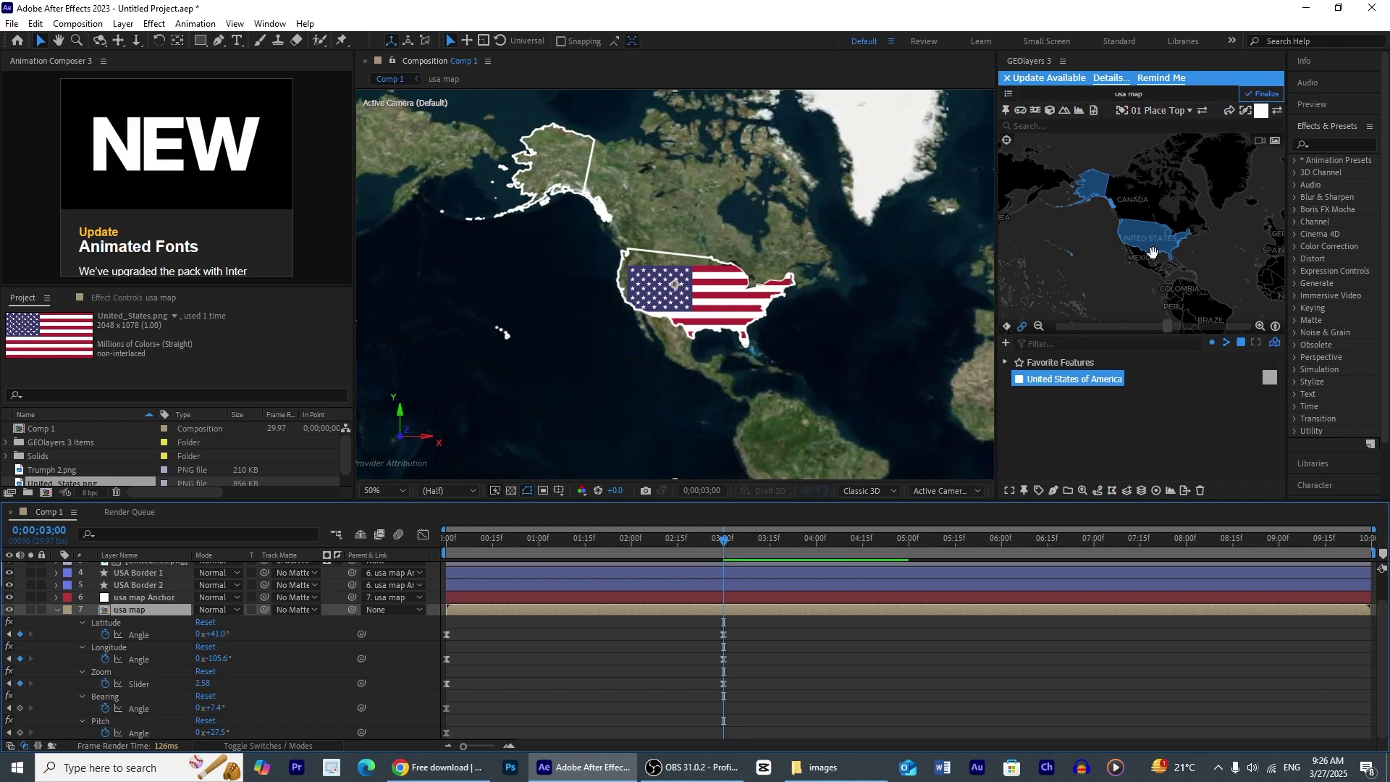
scroll(1154, 252, "down", 2)
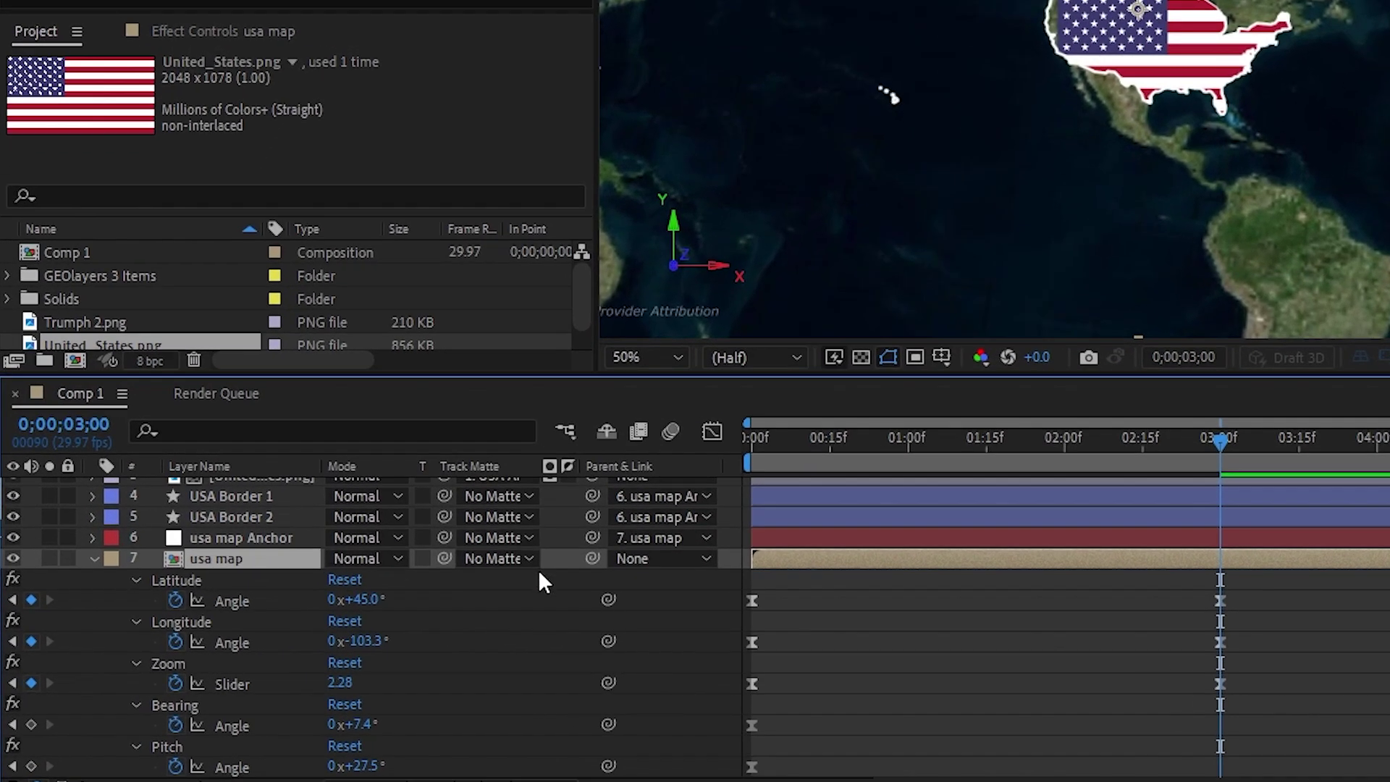
- Parent the flag layer to 6. usa map Anchor
scroll(521, 570, "up", 3)
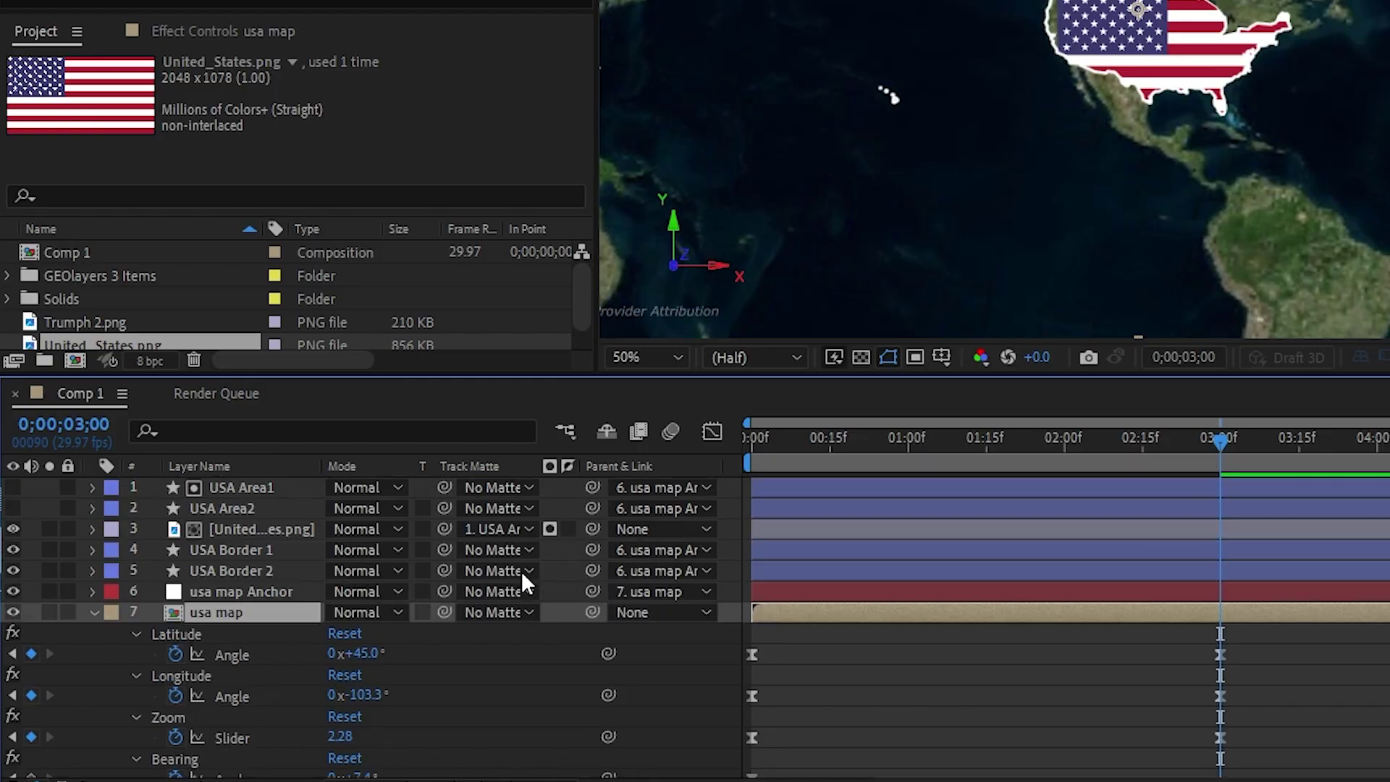
left_click(639, 533)
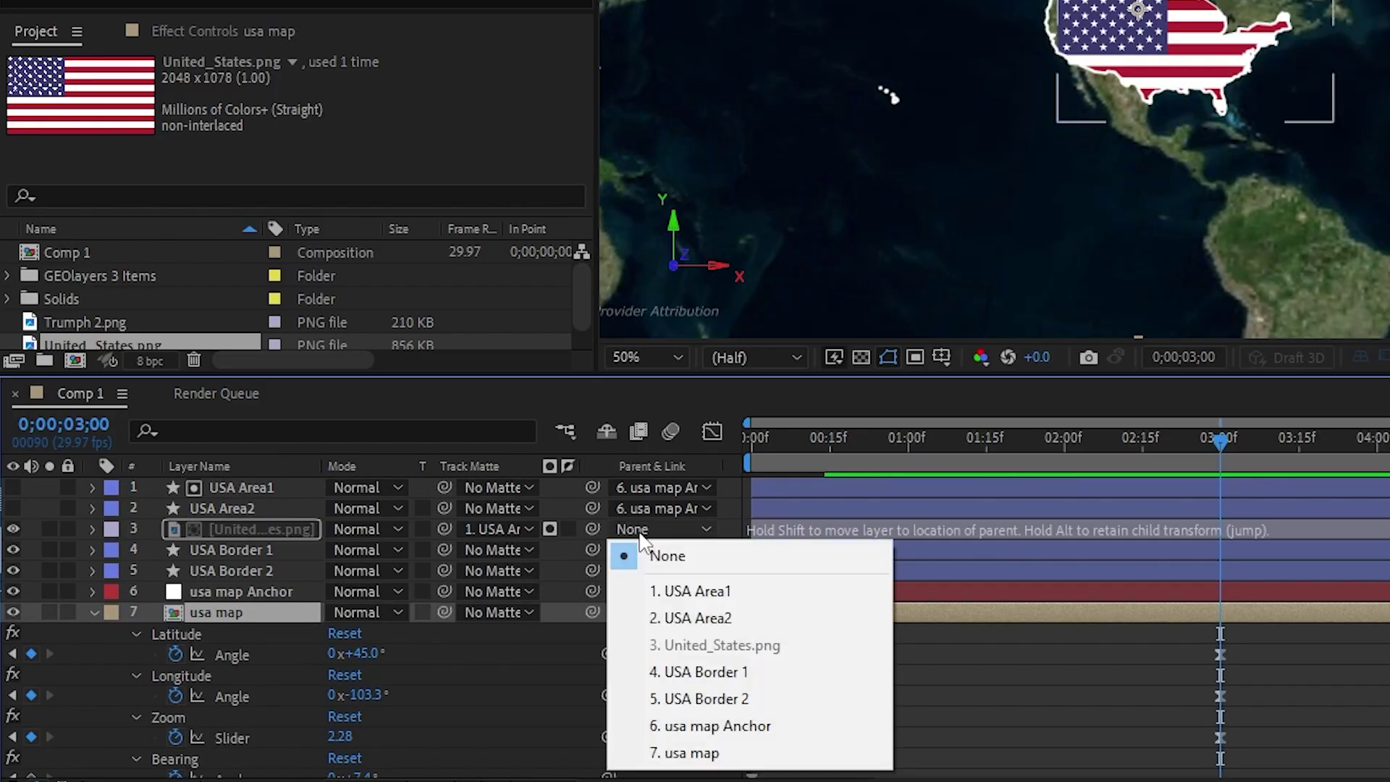
left_click(680, 727)
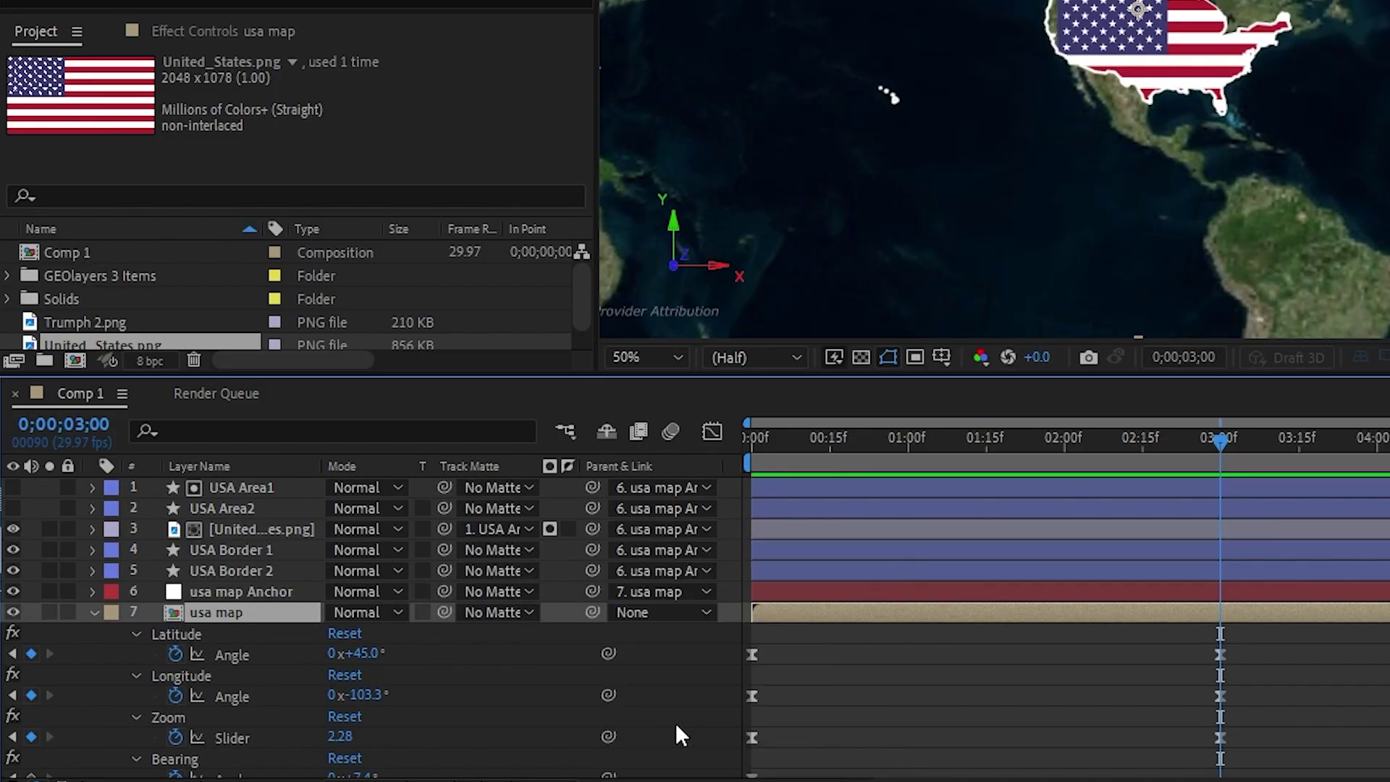
- Zoom the 3-second map keyframe to latitude 40.3°, longitude -97.2°, zoom 3.17
left_click(92, 528)
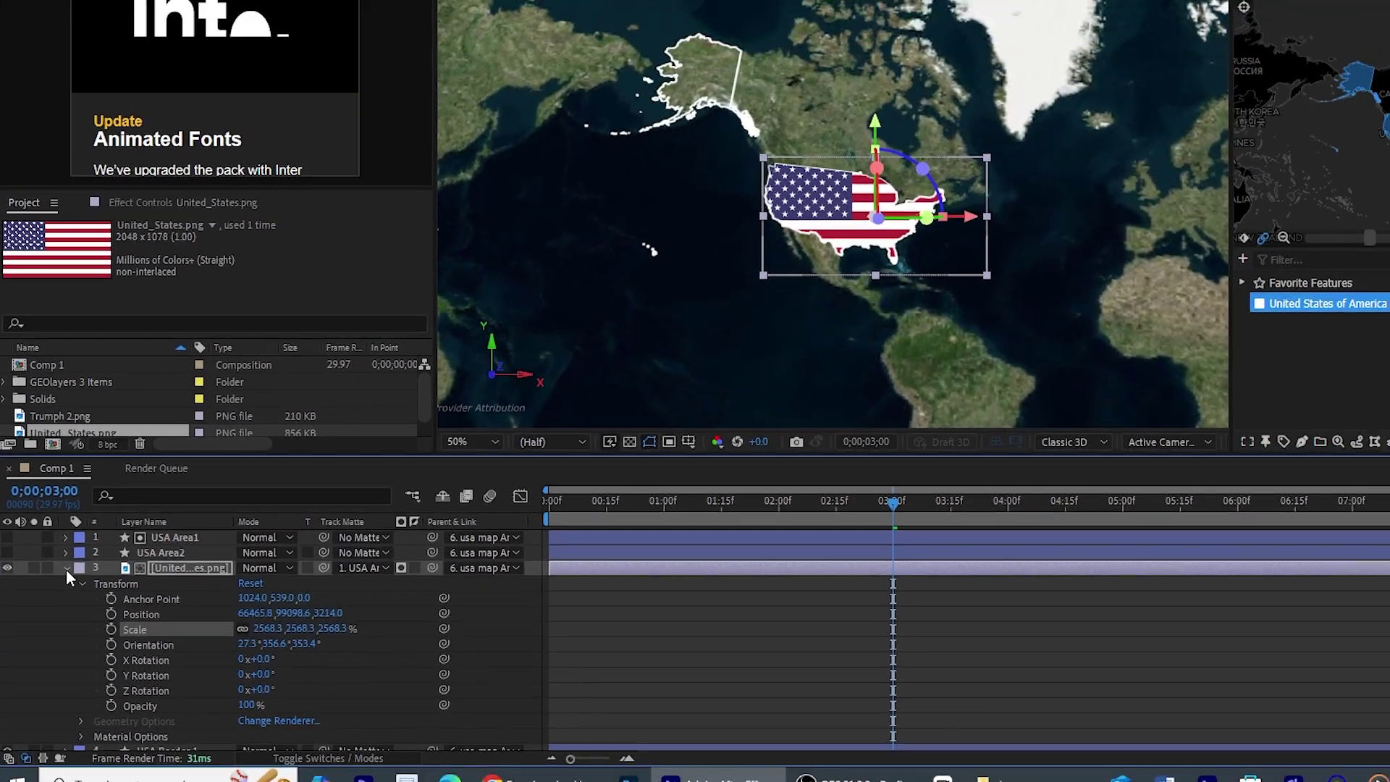
left_click(73, 557)
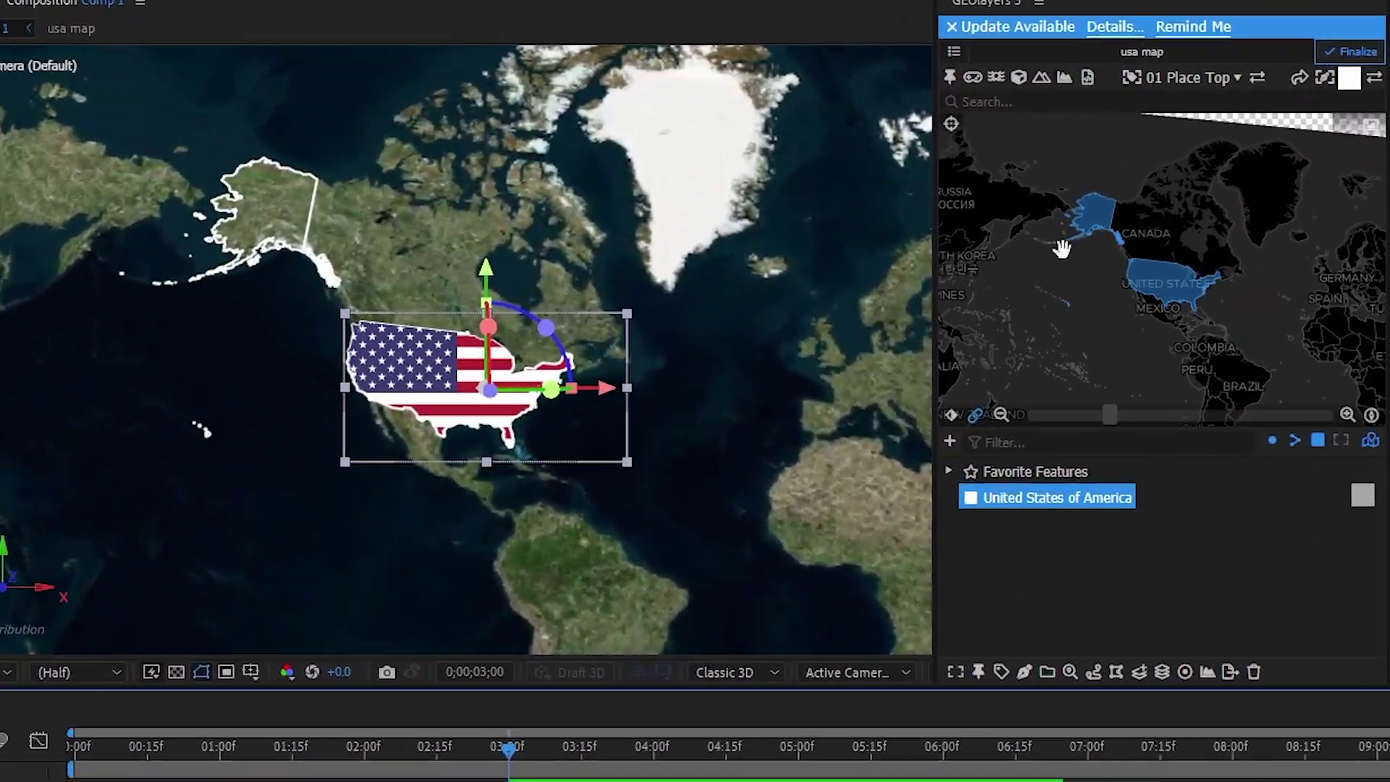
scroll(1203, 324, "up", 3)
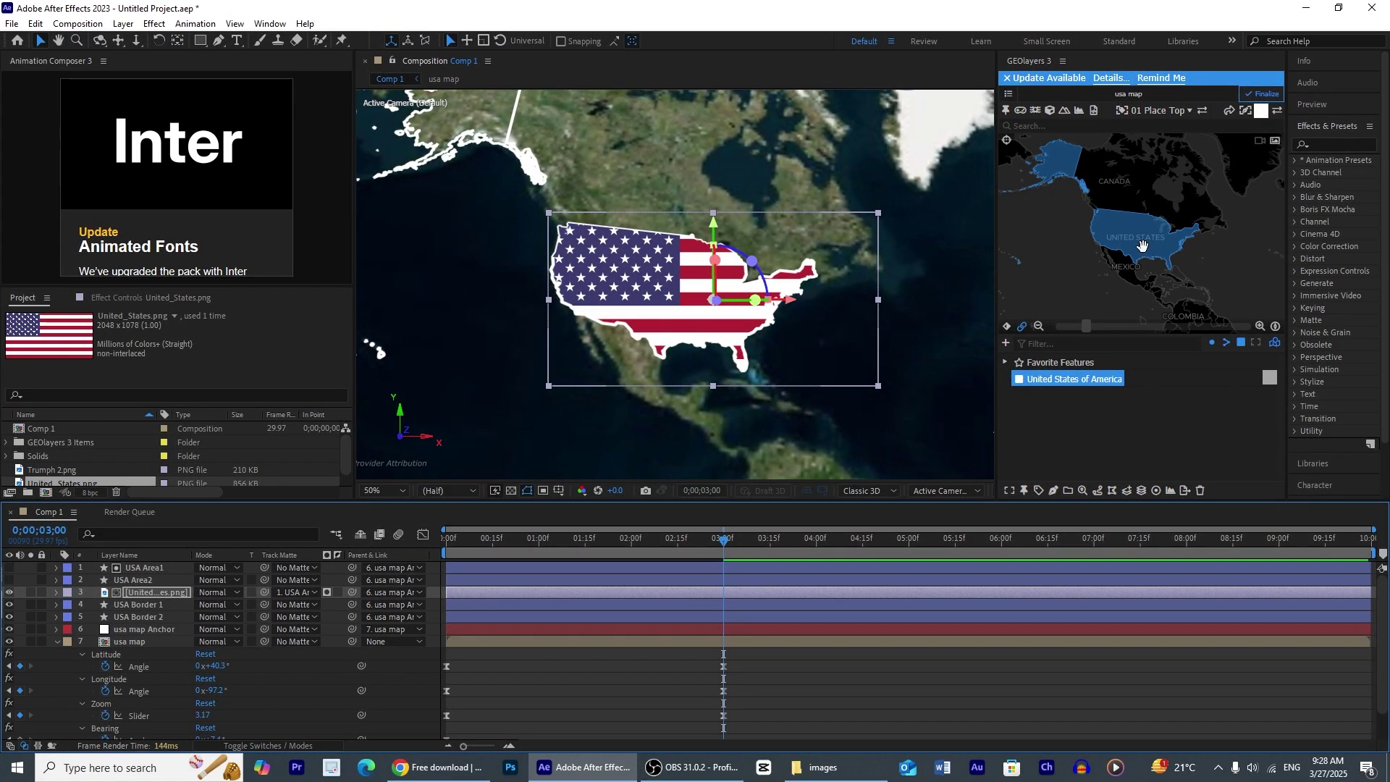
- Try Overlay and Screen on the flag layer, choose Multiply, and nudge the map framing around the USA
left_click(219, 594)
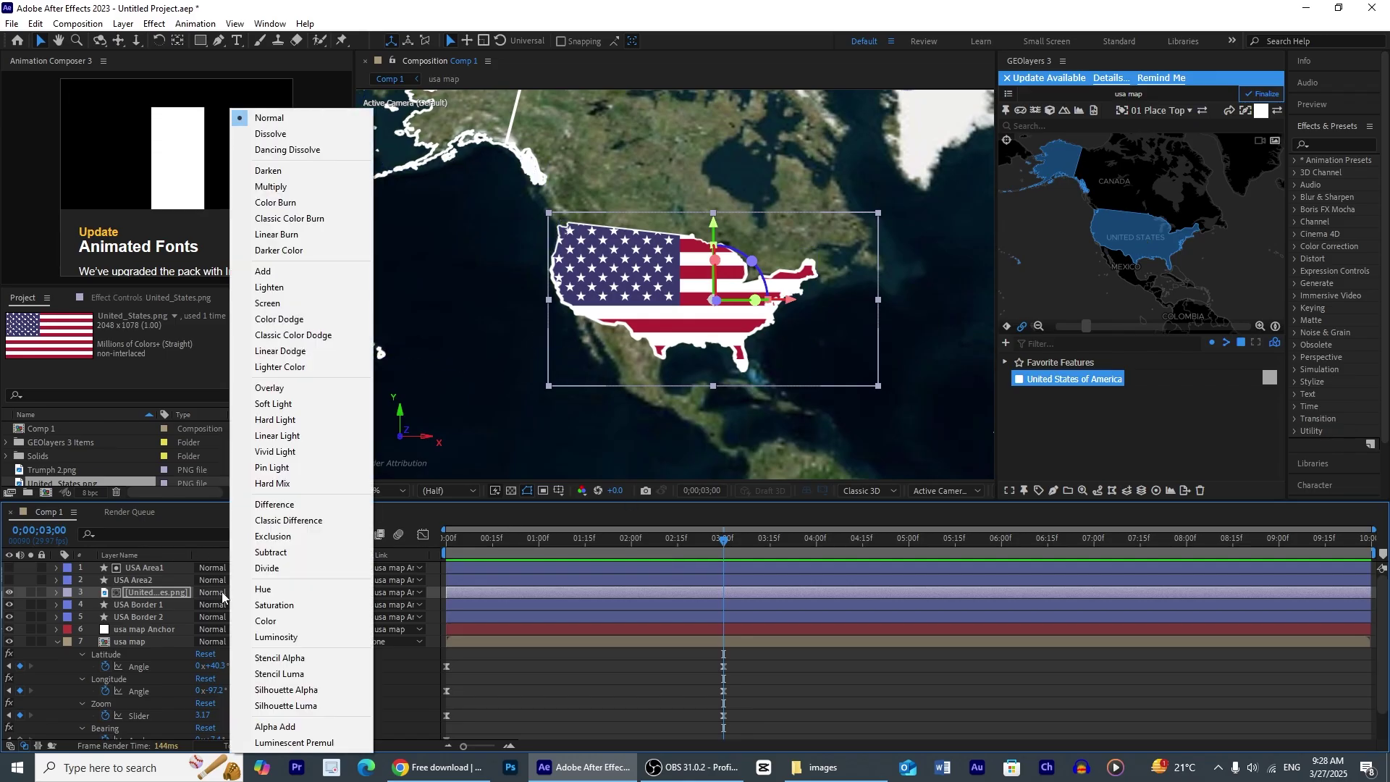
left_click(275, 388)
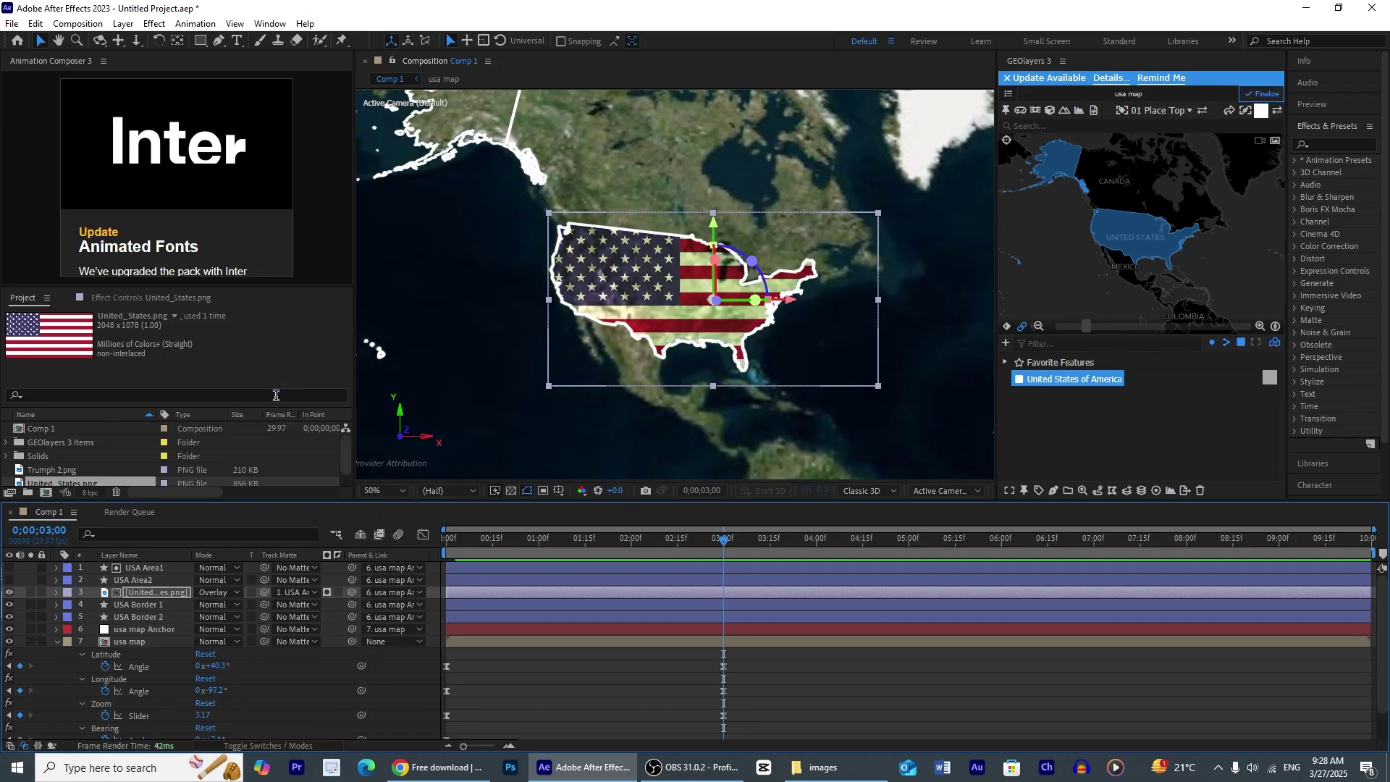
left_click(214, 594)
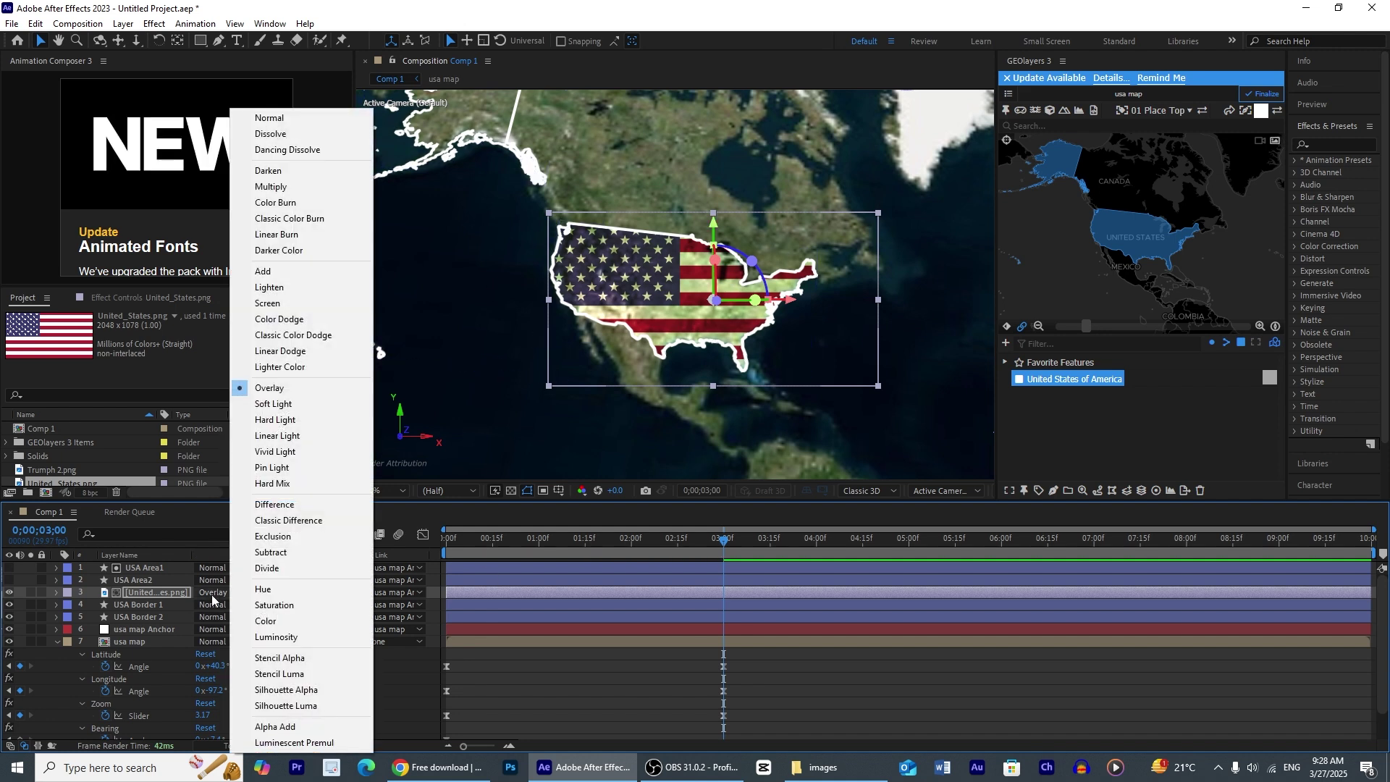
left_click(267, 304)
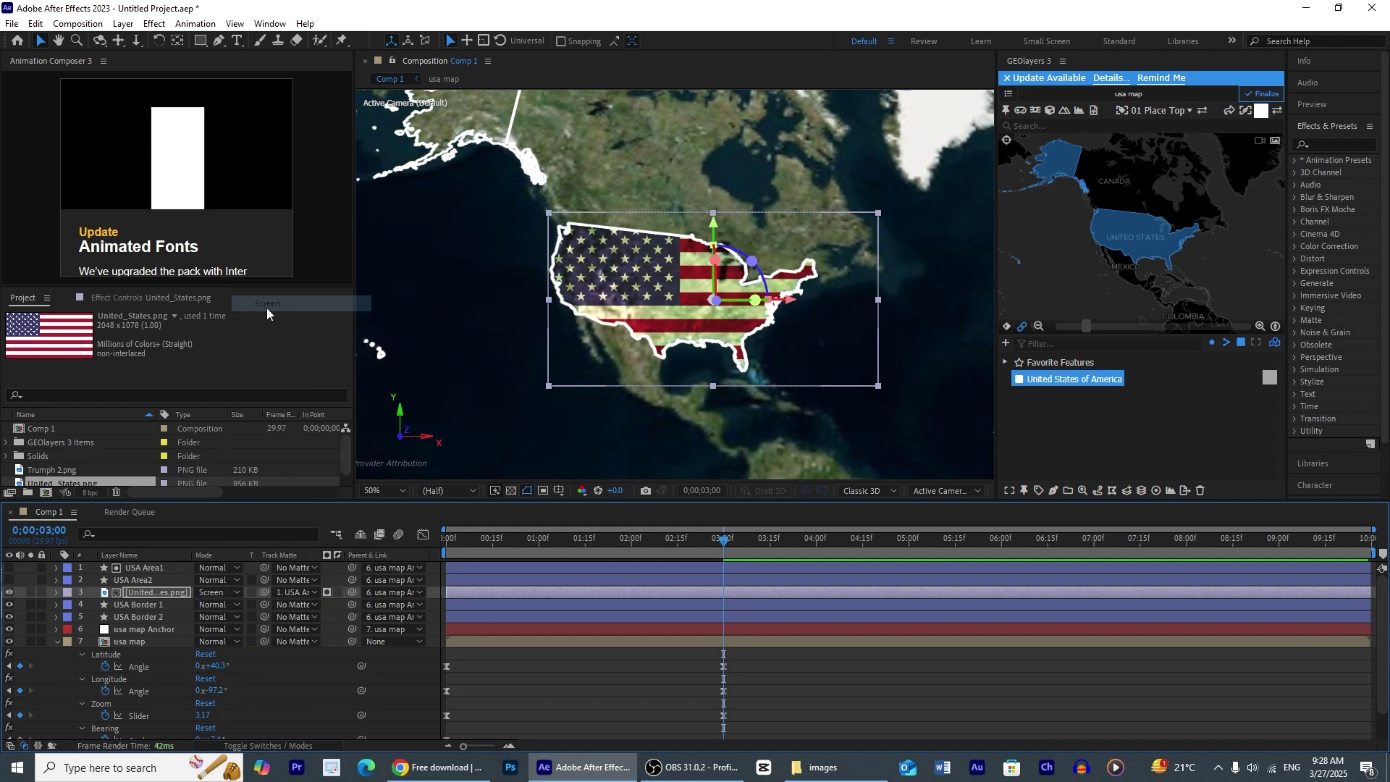
left_click(212, 593)
left_click(270, 187)
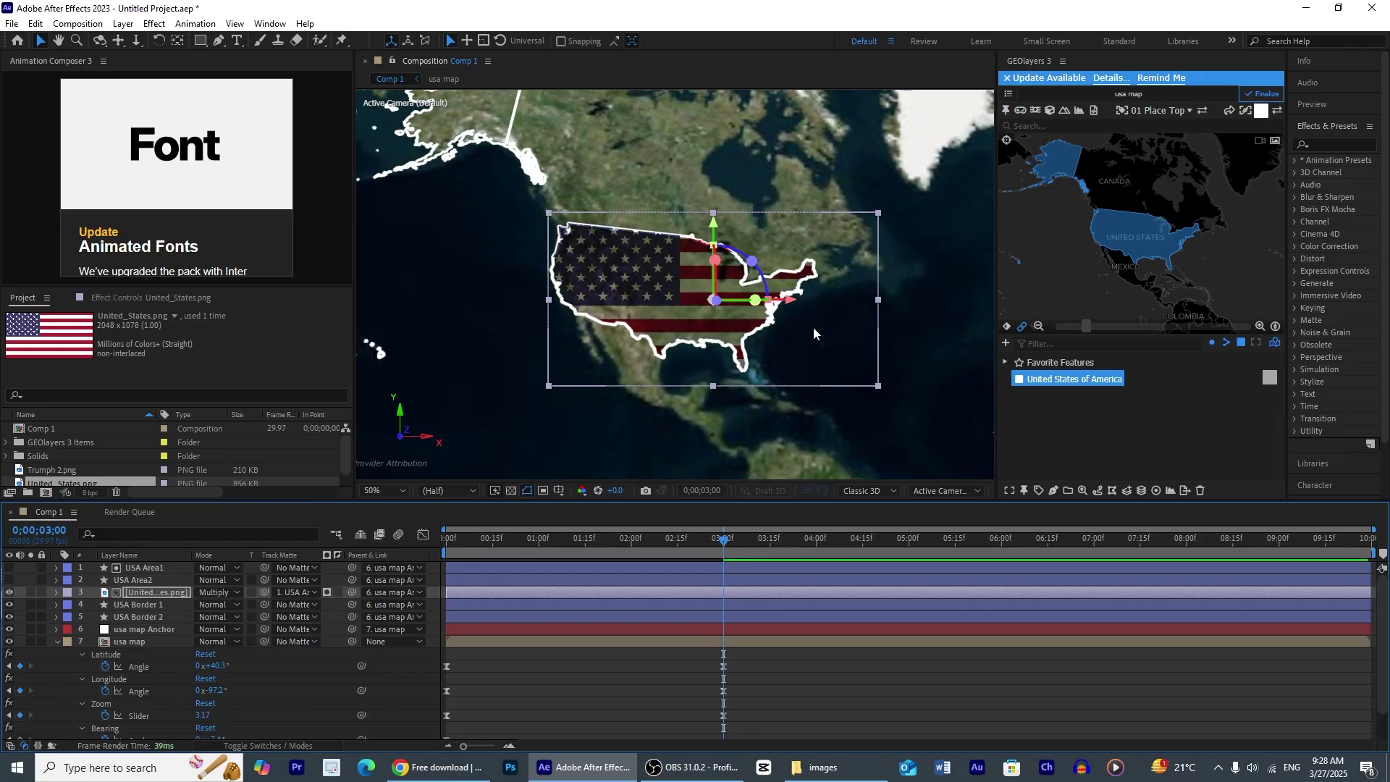
left_click_drag(1245, 288, 1239, 280)
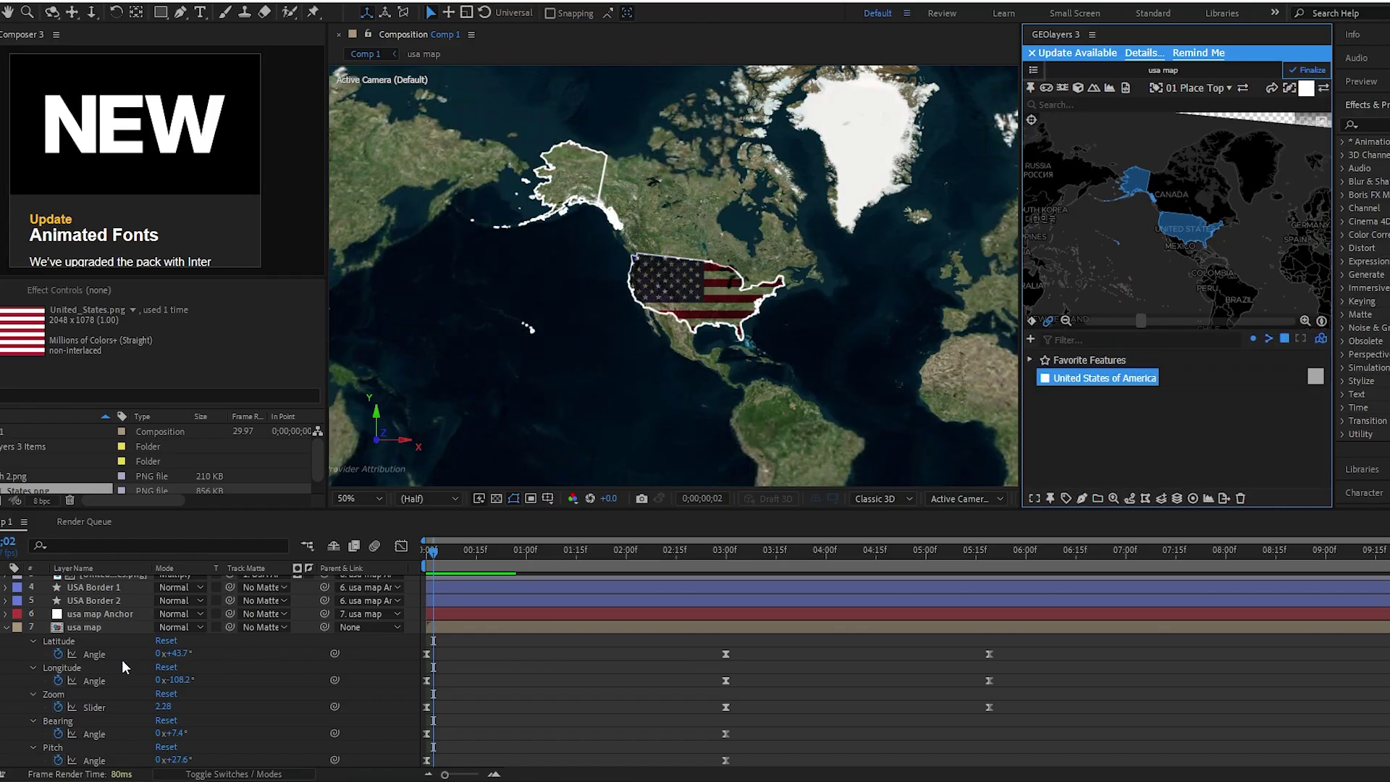
- Add Trumph 2.png as the top layer and turn it into a 3D layer
scroll(211, 672, "up", 2)
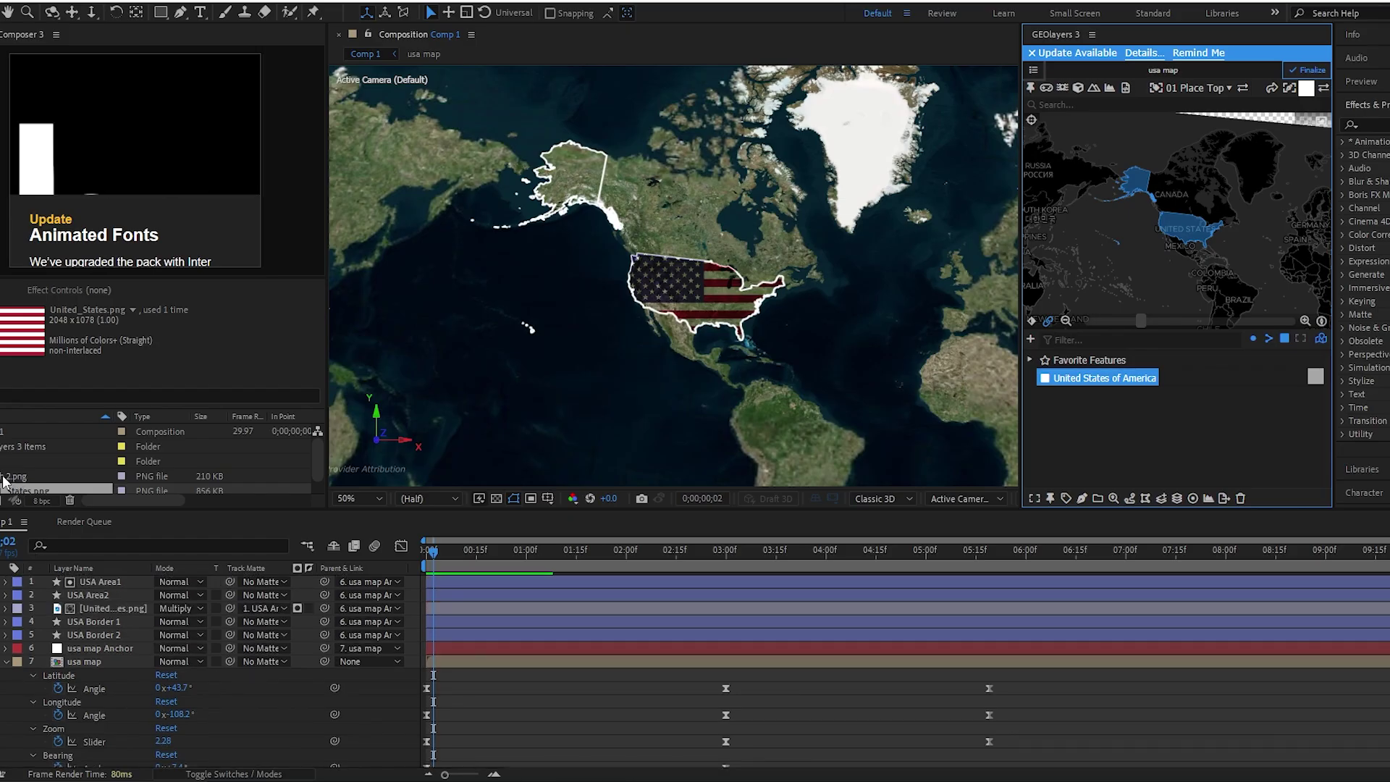
left_click_drag(4, 479, 65, 582)
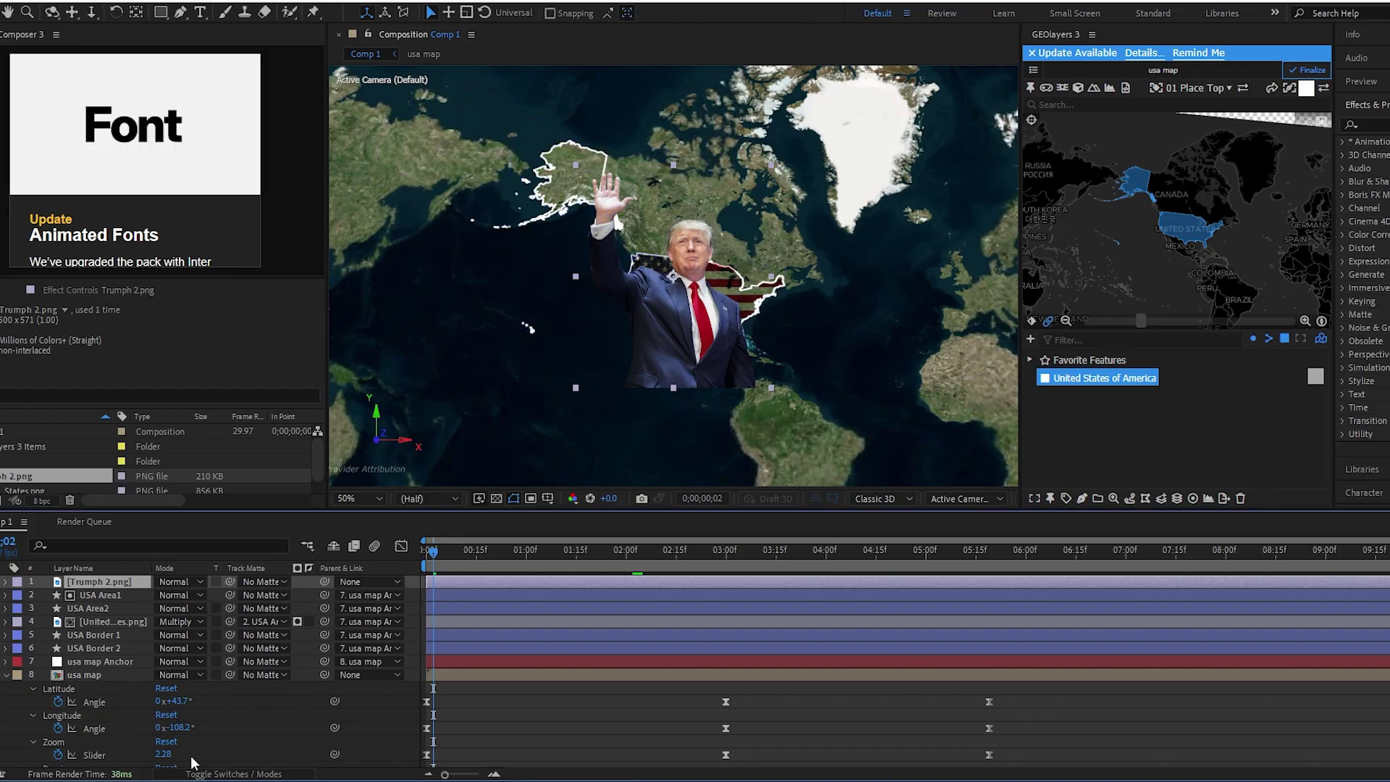
left_click(218, 774)
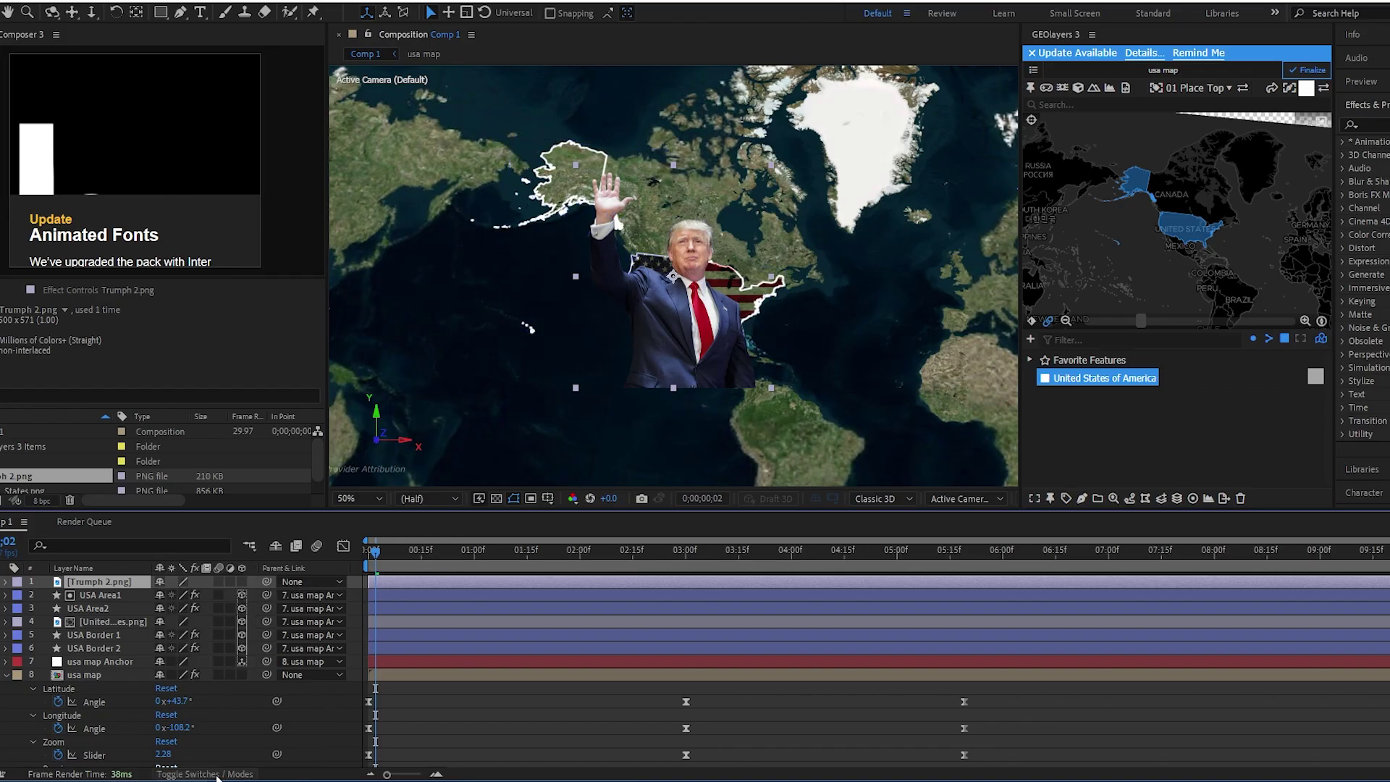
left_click(242, 582)
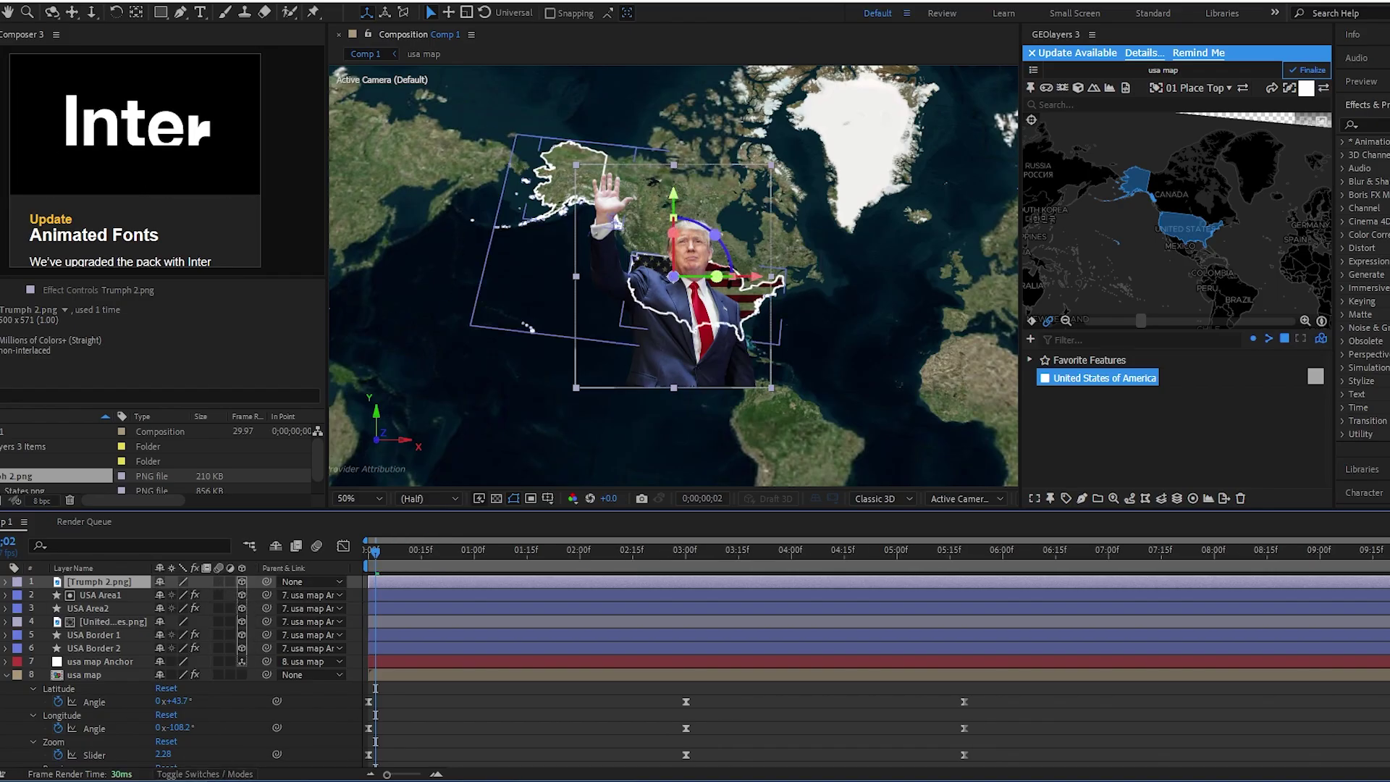
left_click(190, 774)
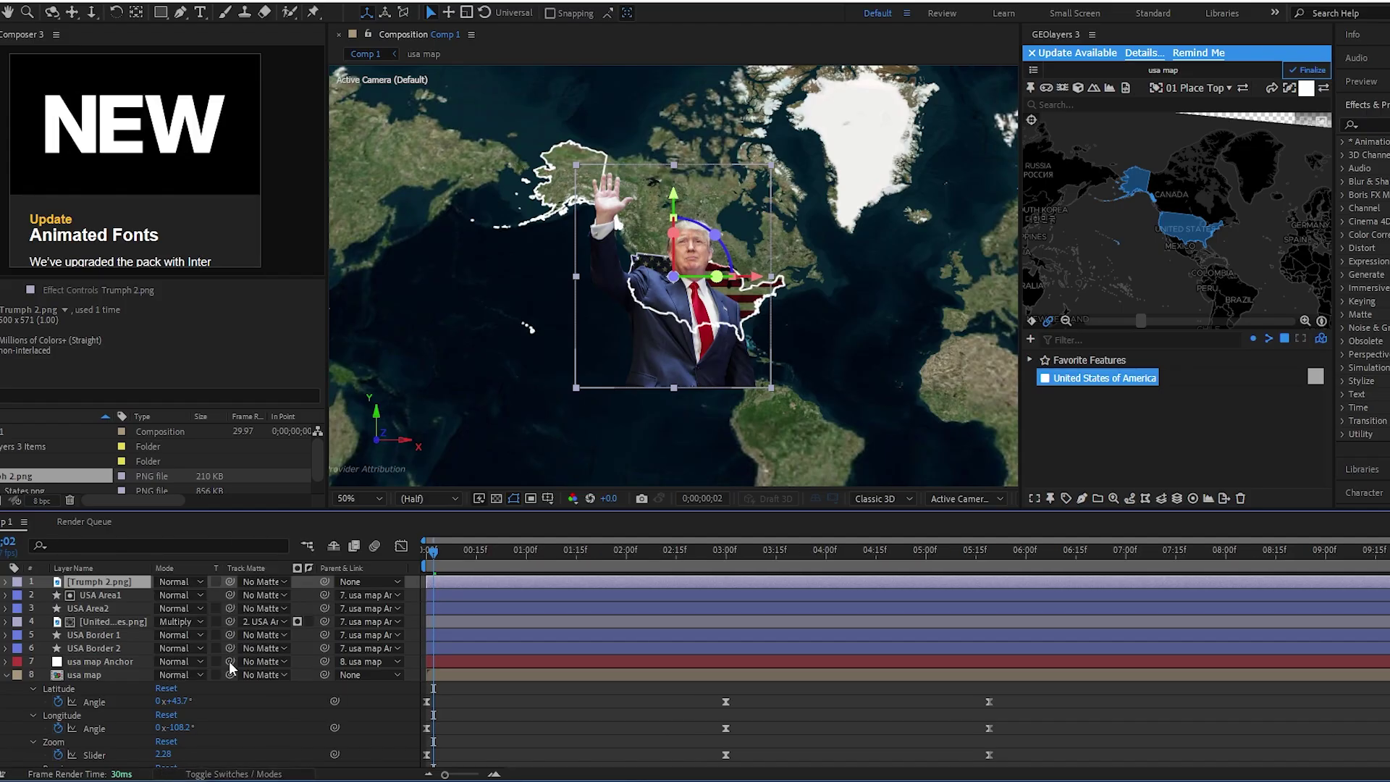
left_click(6, 582)
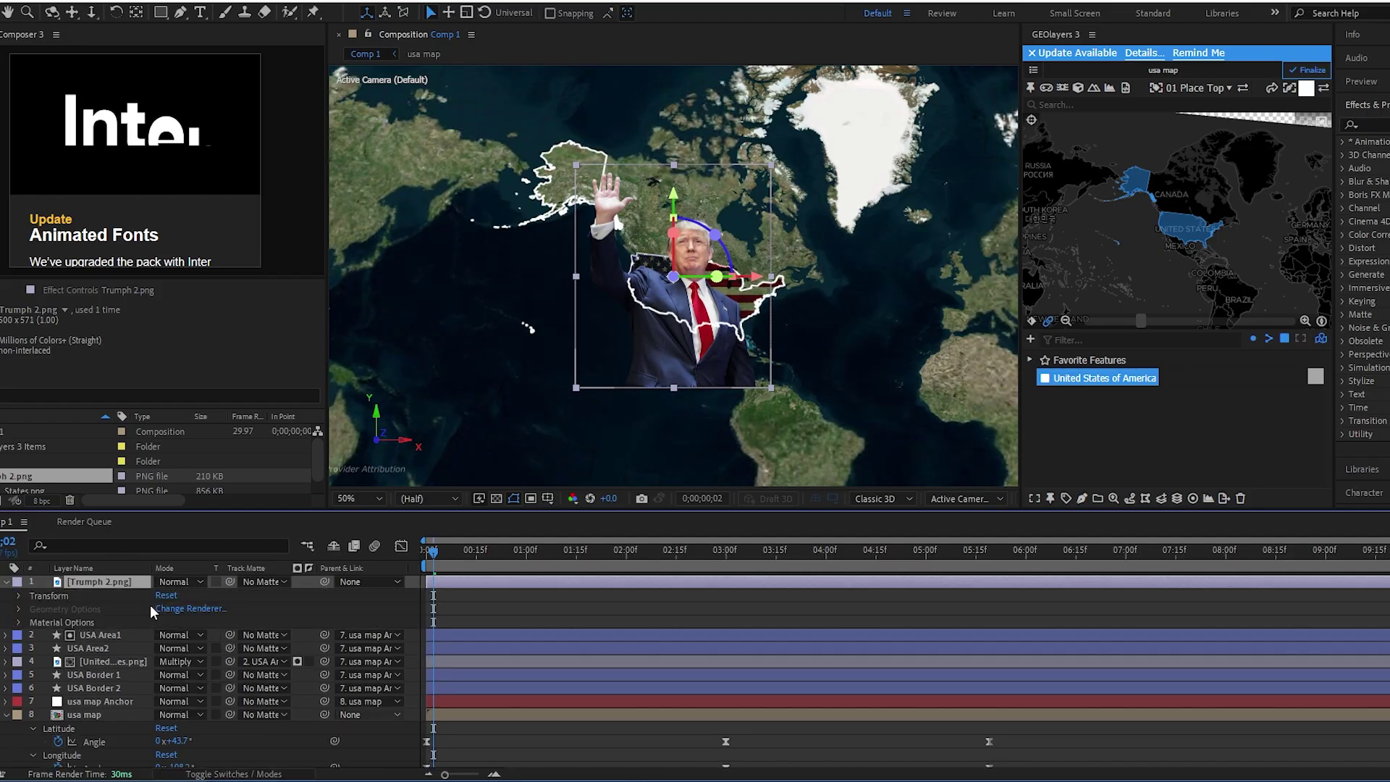
left_click(18, 595)
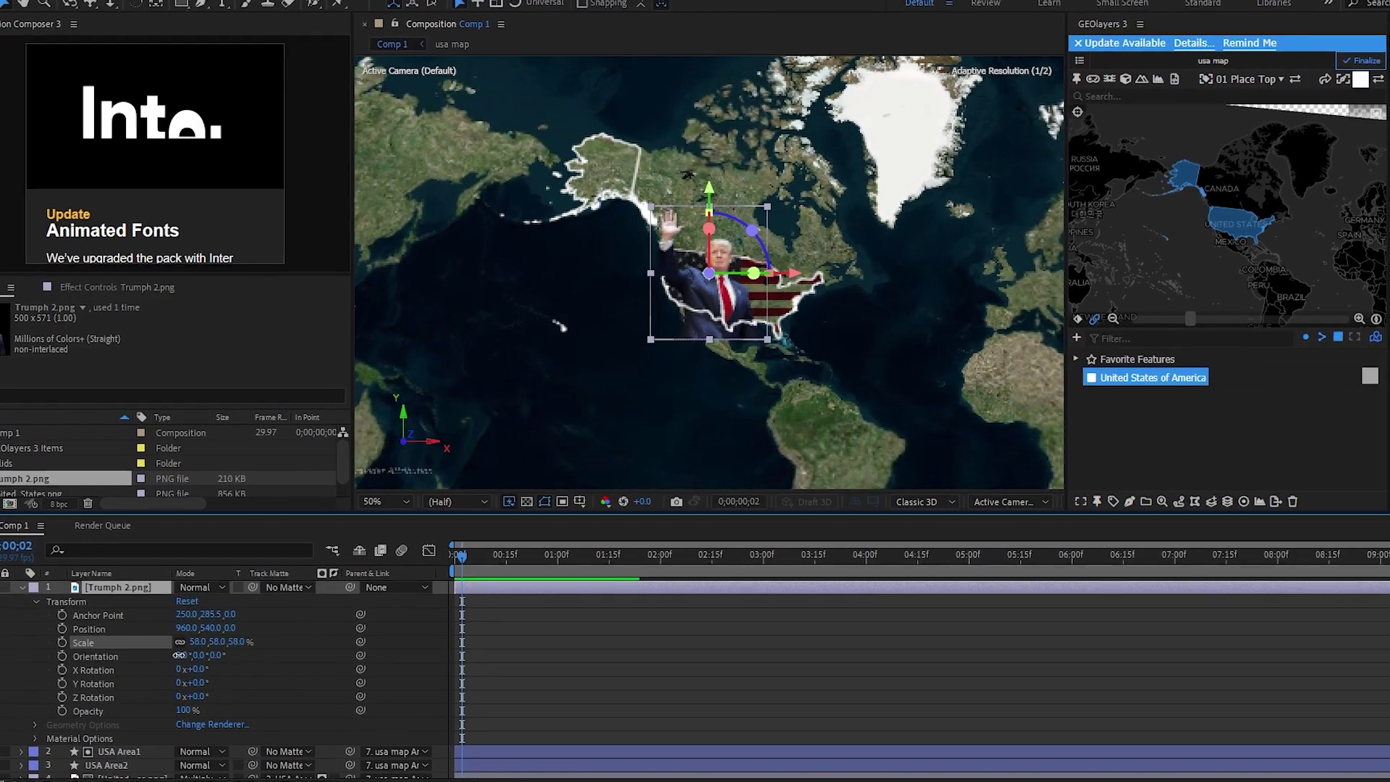
- Scale the president image to 55%, place it over the USA, and parent it to 7. usa map Anchor
left_click_drag(178, 655, 168, 655)
left_click_drag(746, 264, 775, 239)
key("w")
key("v")
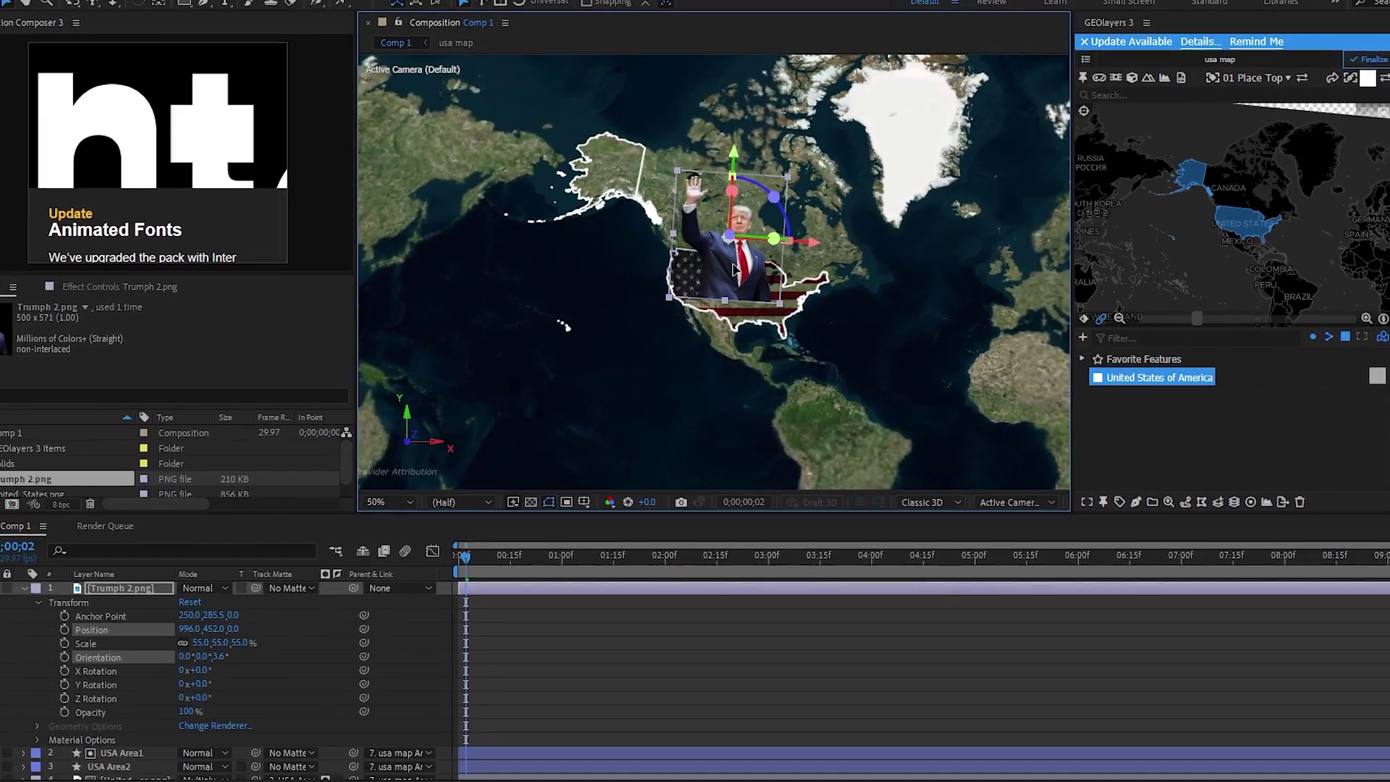
left_click(25, 588)
left_click(396, 592)
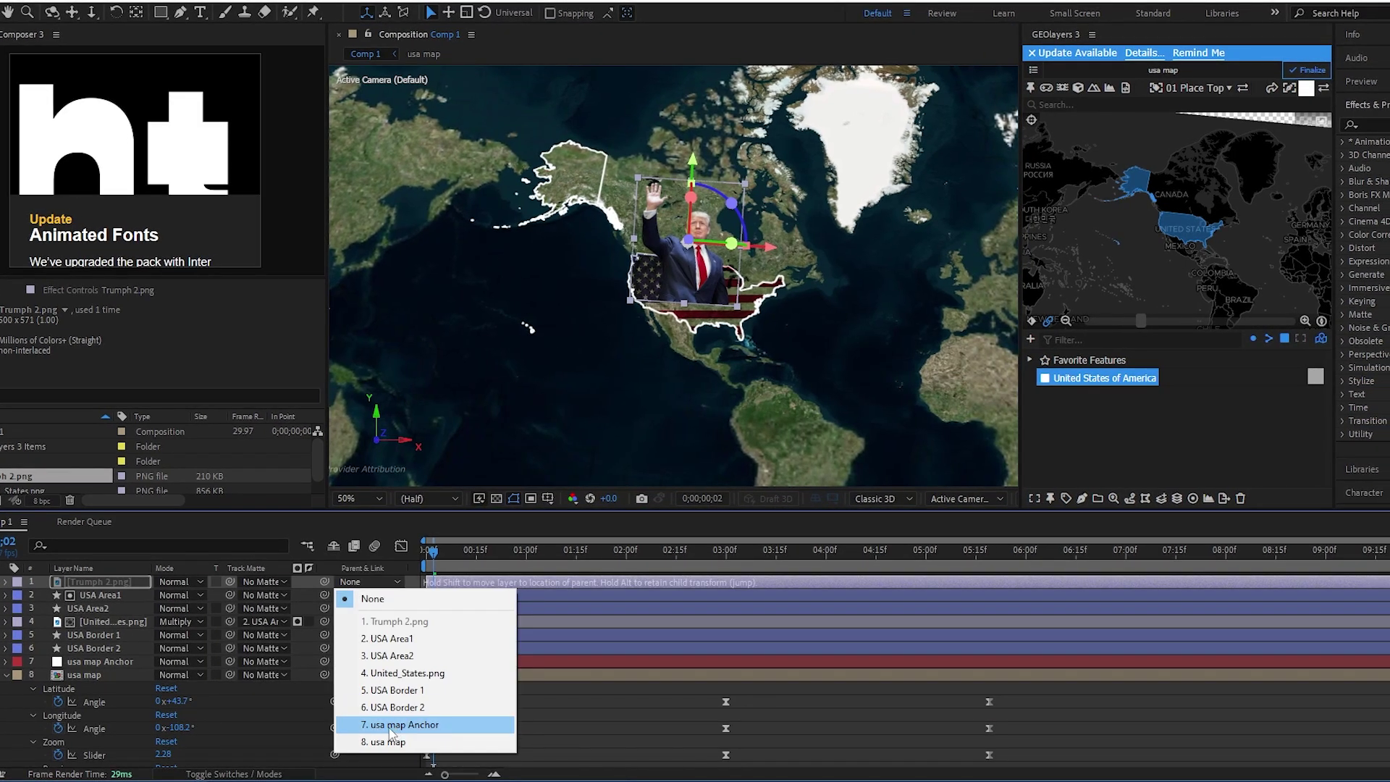
left_click(390, 725)
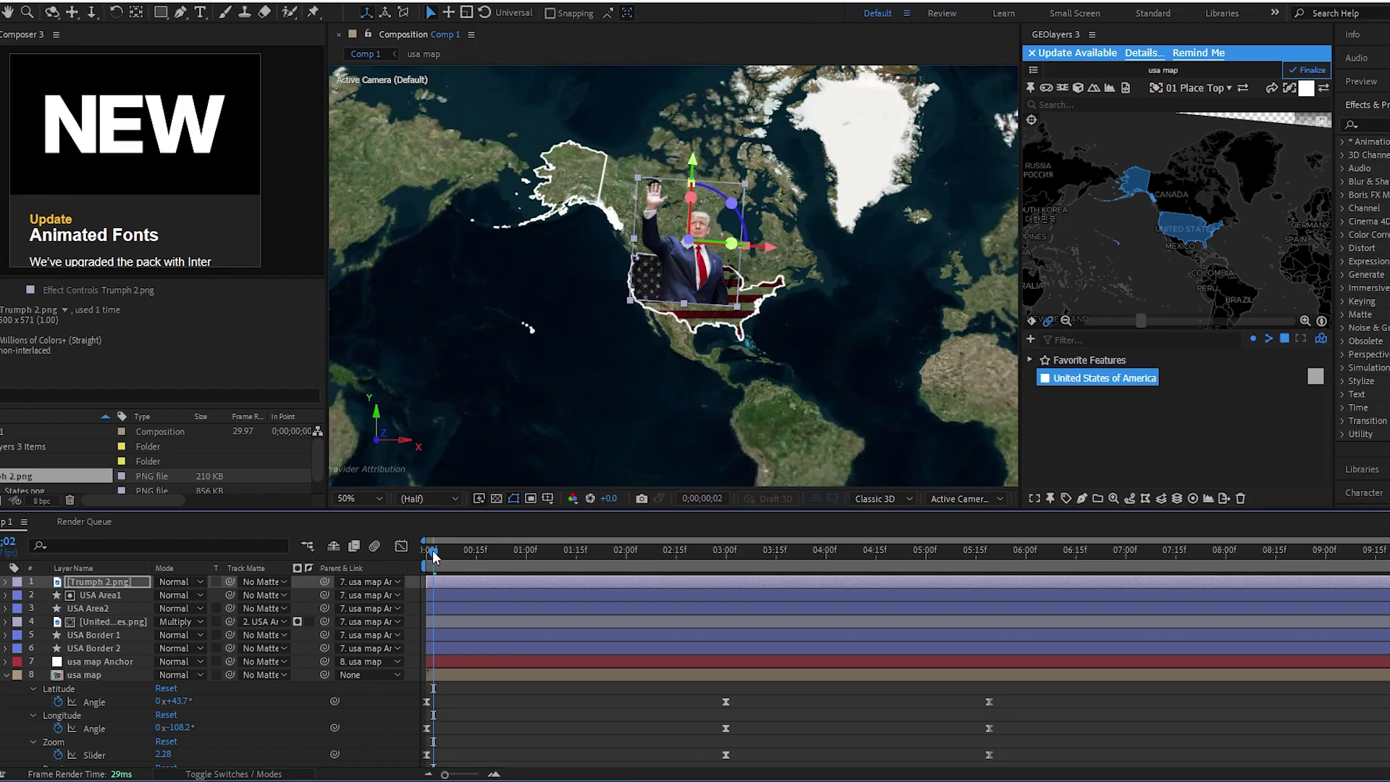
left_click_drag(433, 556, 440, 692)
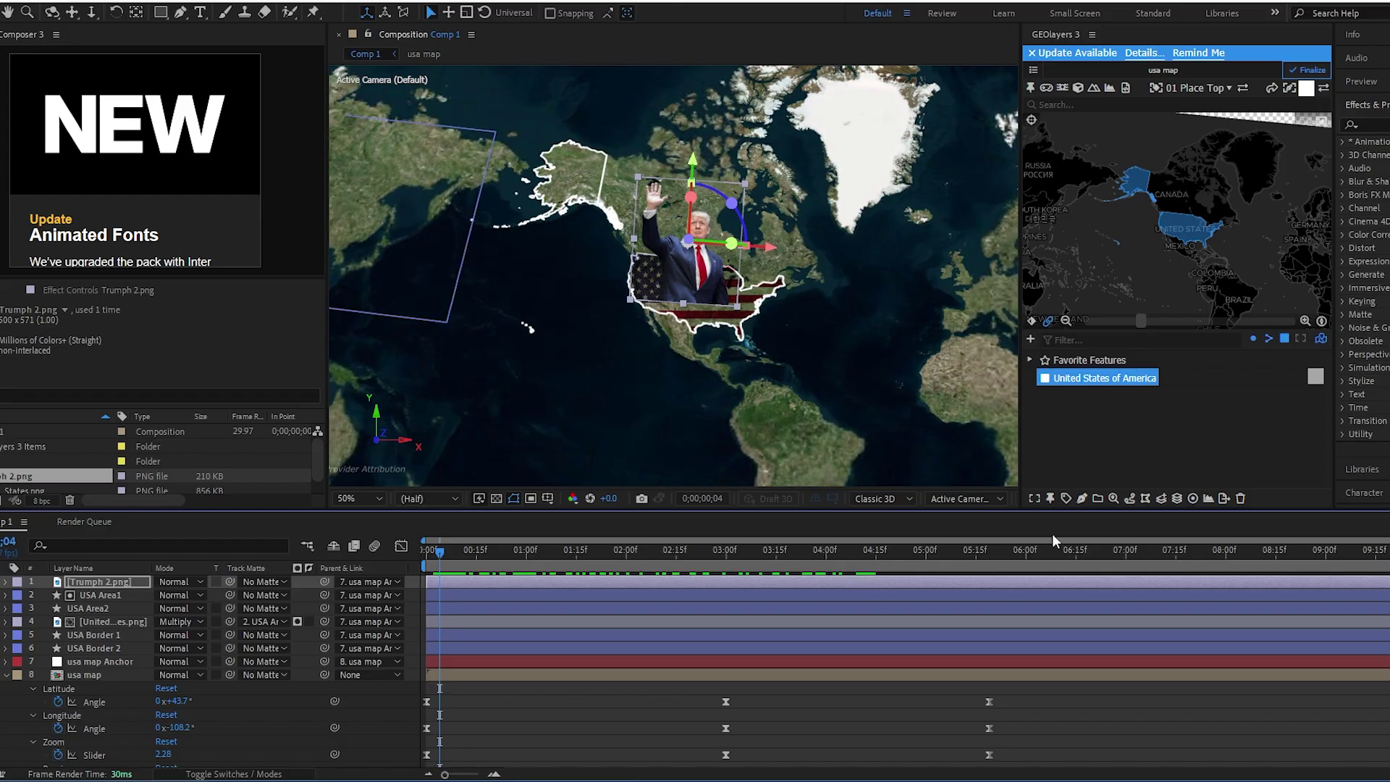
- Check the scene's depth in the Left view, then return to the Active Camera view
left_click(961, 499)
left_click(961, 576)
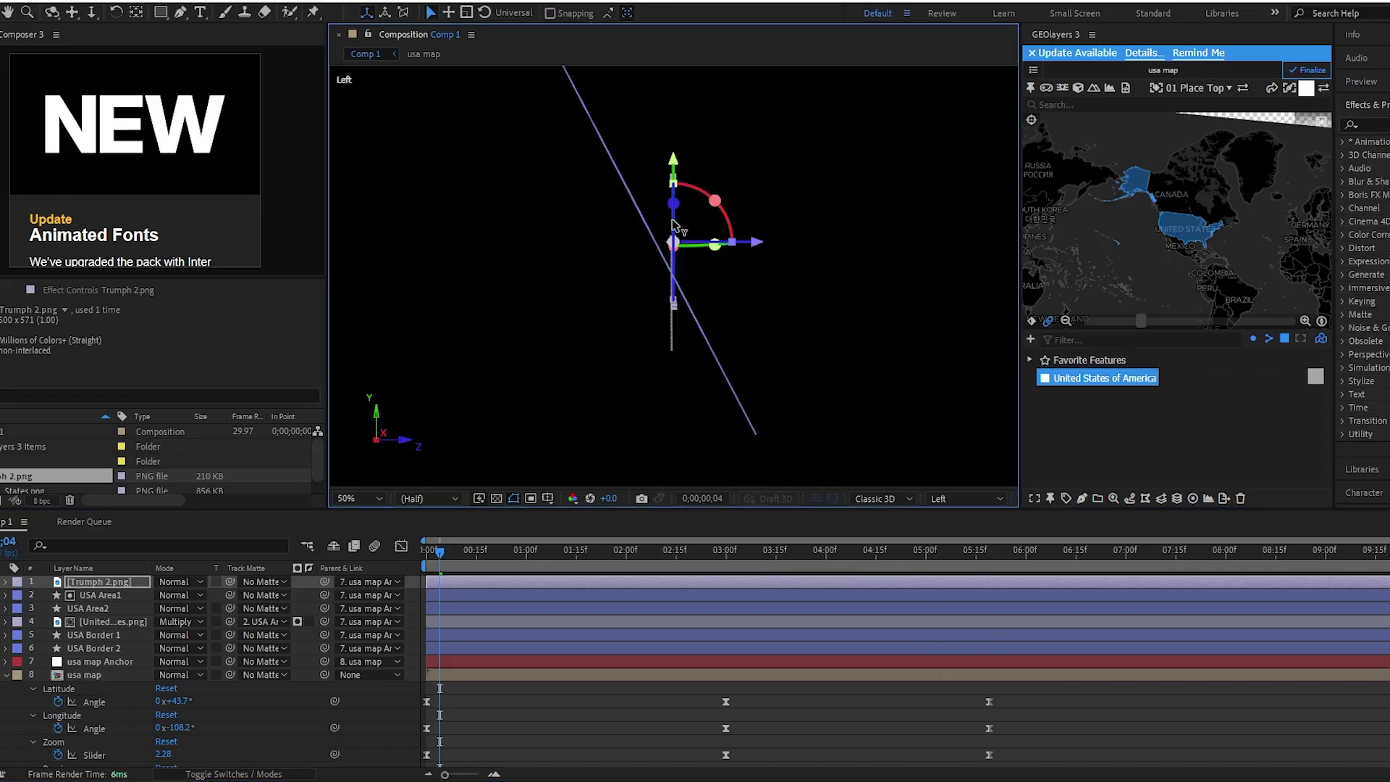
left_click(963, 498)
left_click(963, 549)
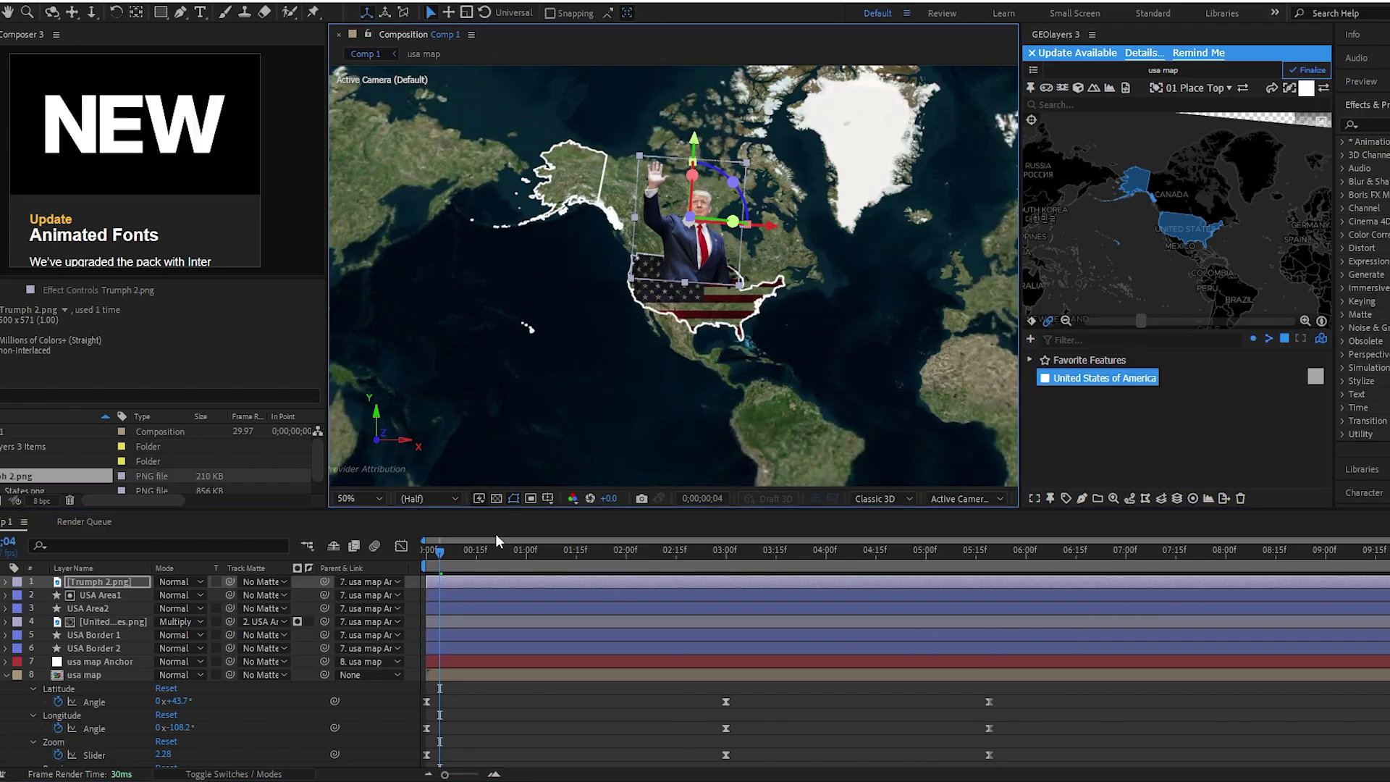
left_click(966, 501)
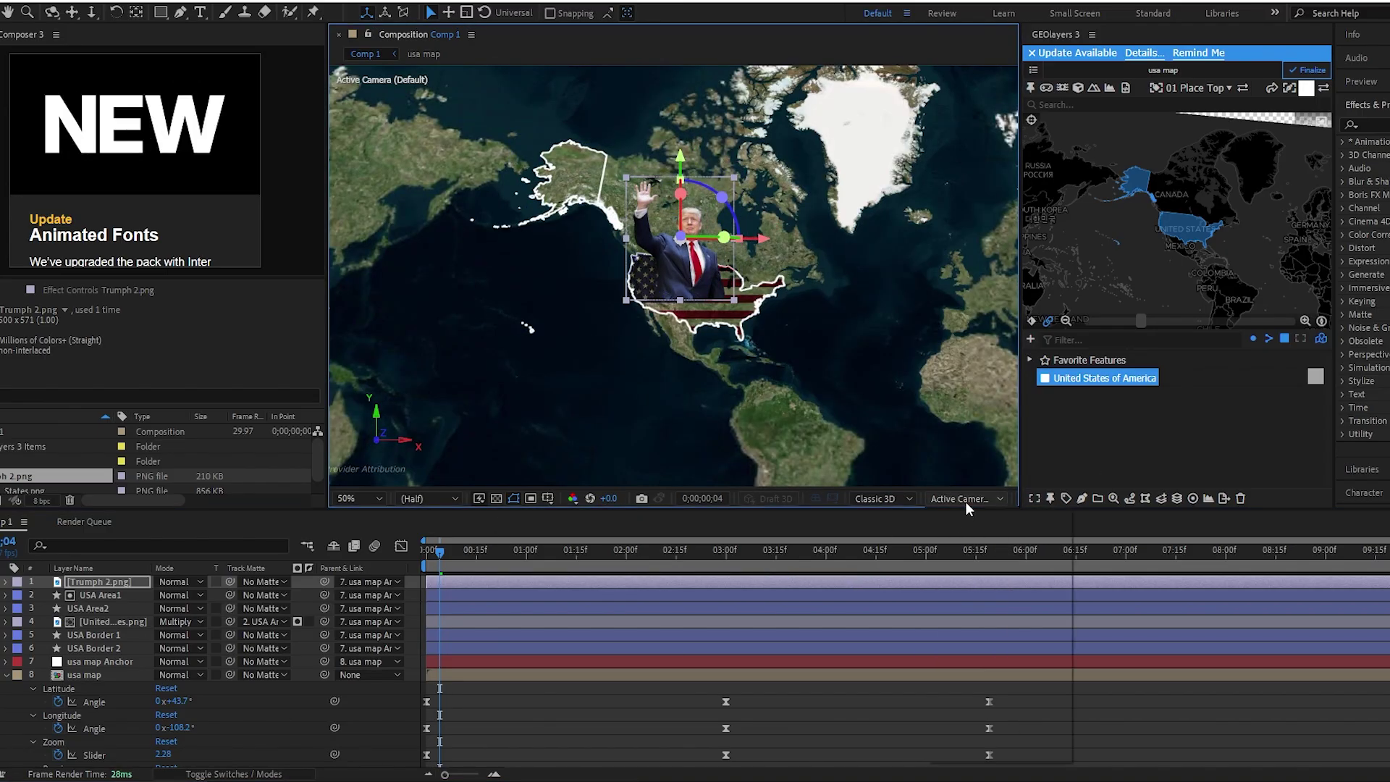
left_click(959, 582)
left_click(963, 498)
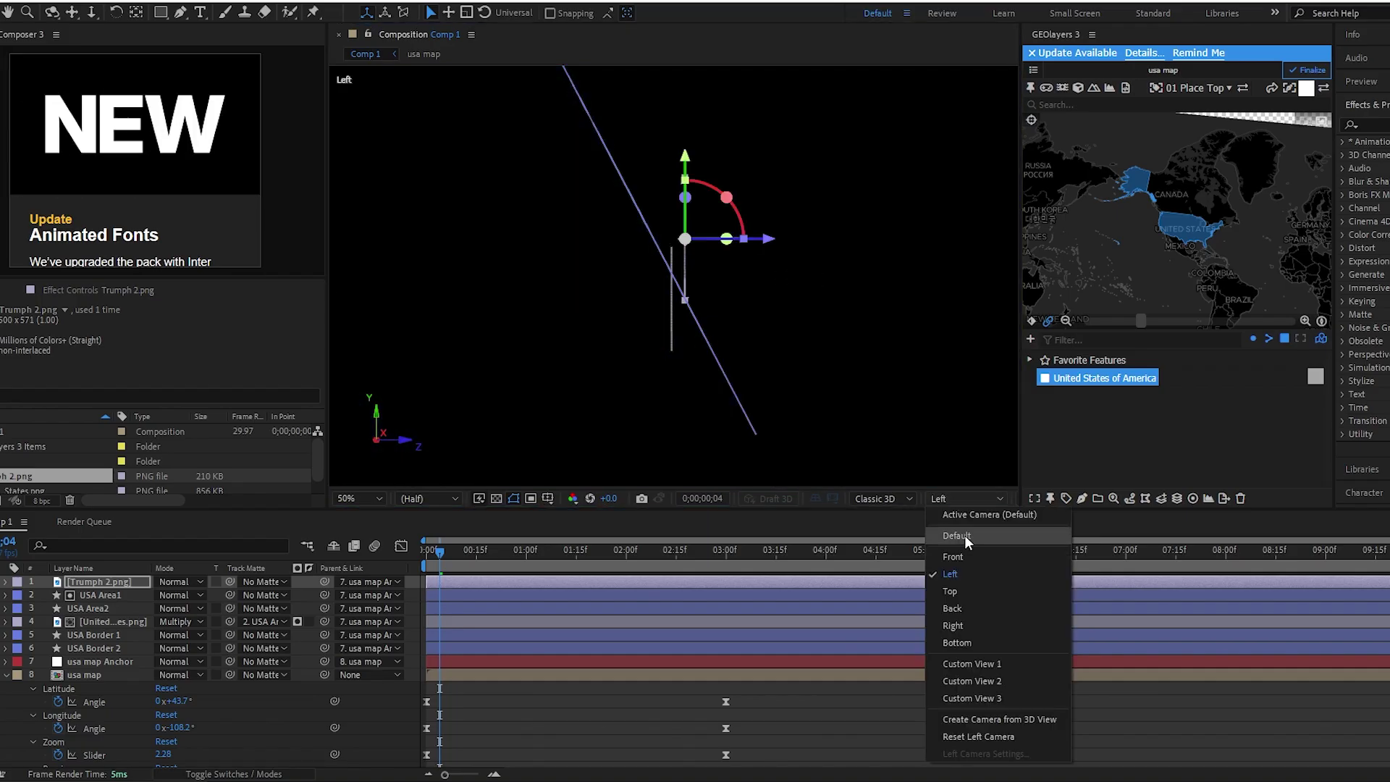
left_click(963, 549)
- At about 4 seconds, rotate the map's bearing and lower its pitch to tilt the view
left_click_drag(446, 549, 735, 614)
left_click_drag(740, 549, 823, 567)
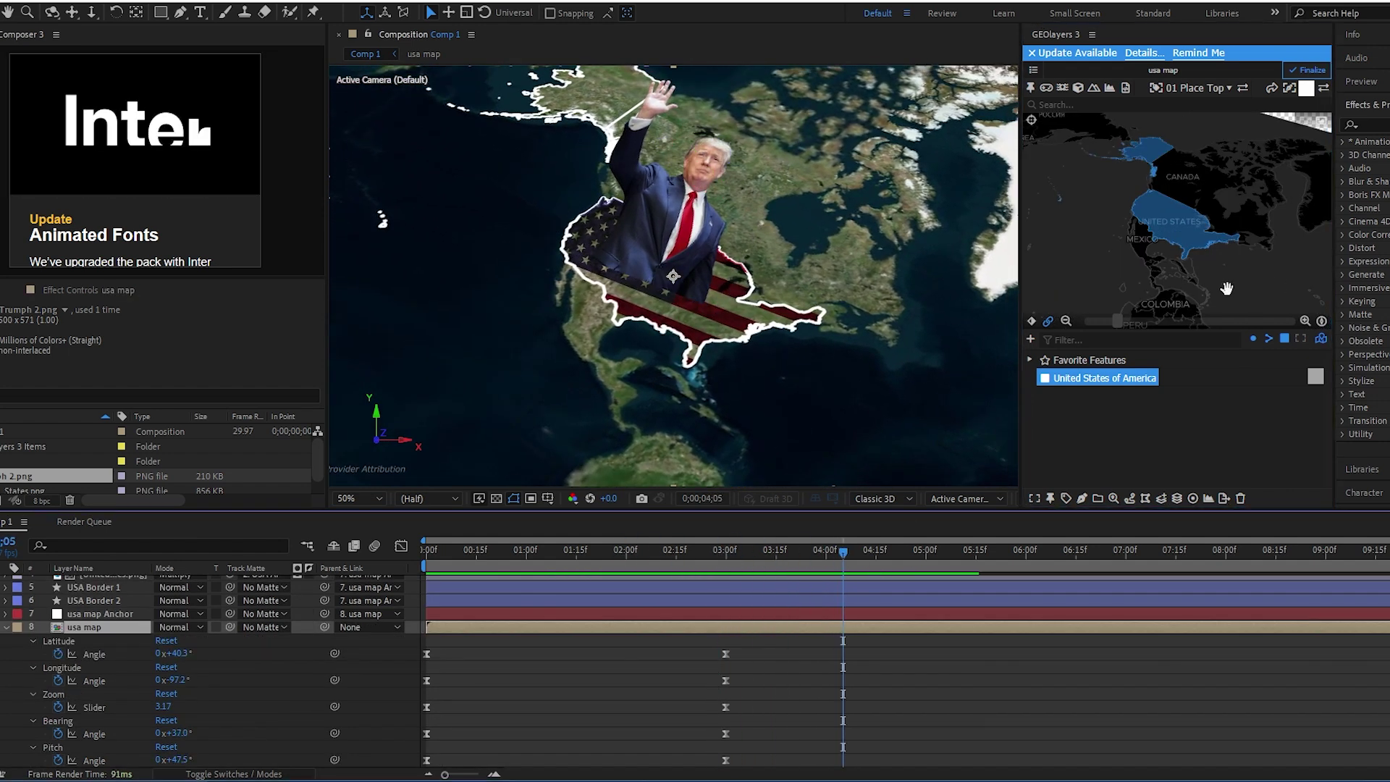
left_click_drag(1227, 288, 1276, 286)
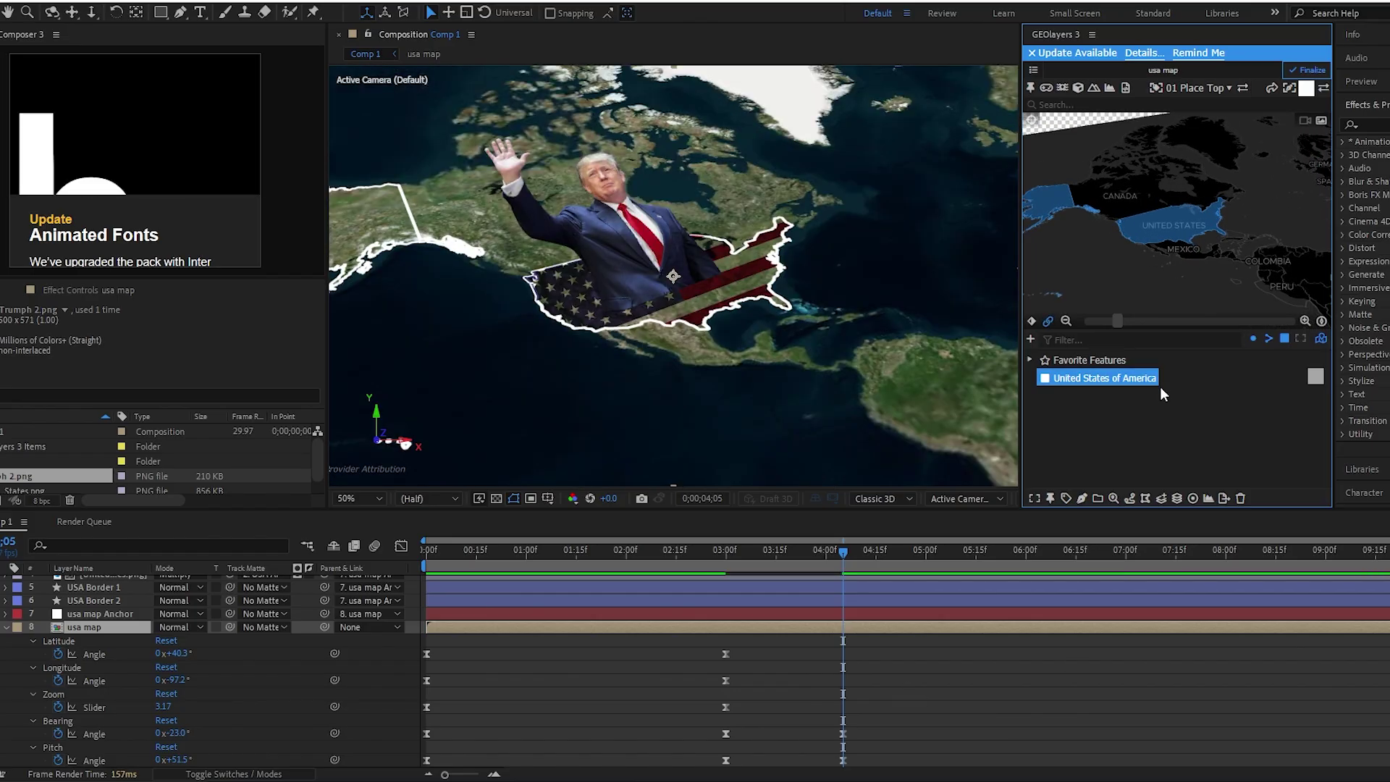
mouse_move(1295, 210)
left_mouse_down()
mouse_move(1272, 246)
mouse_move(1287, 210)
left_mouse_up()
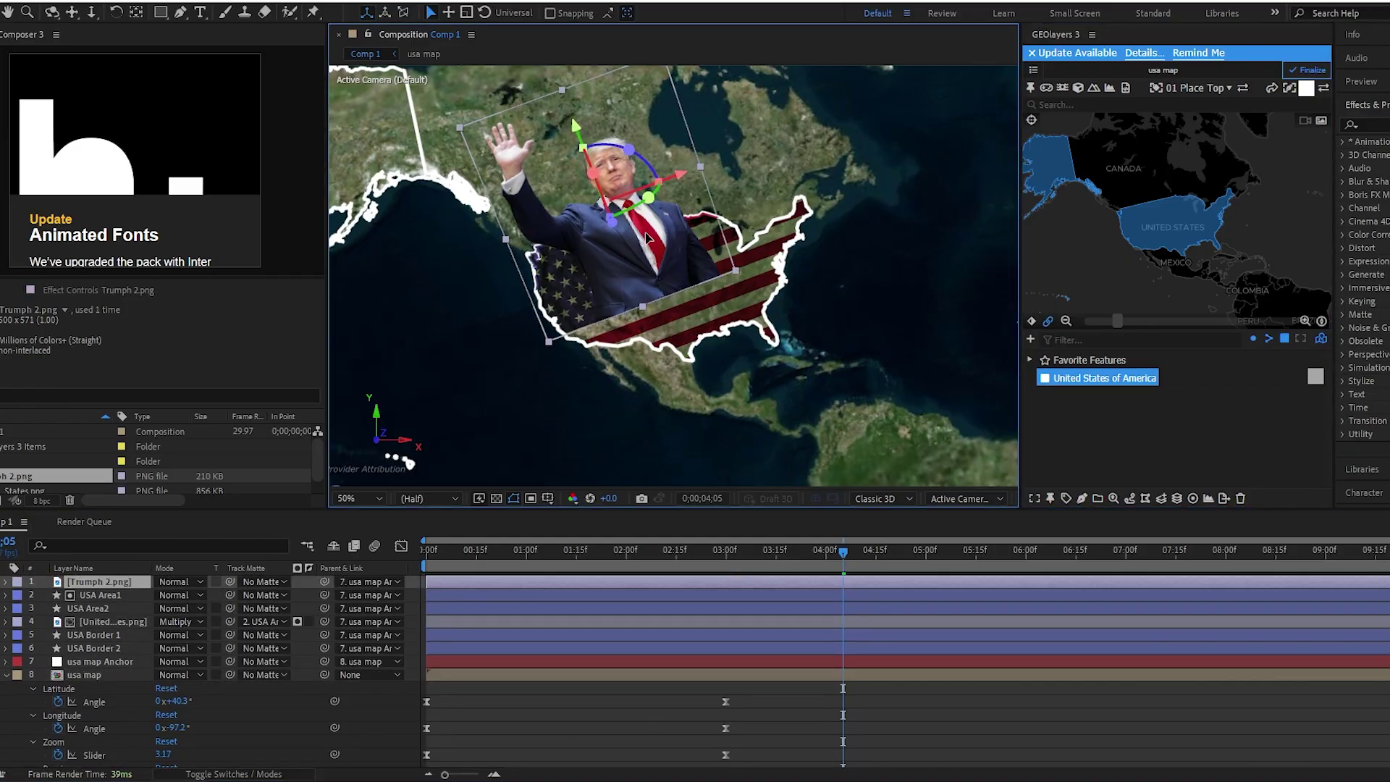
- Move the bearing and pitch keyframes to about 6 seconds, then finalize the GEOlayers map
left_click_drag(843, 734, 1050, 733)
left_click(1090, 557)
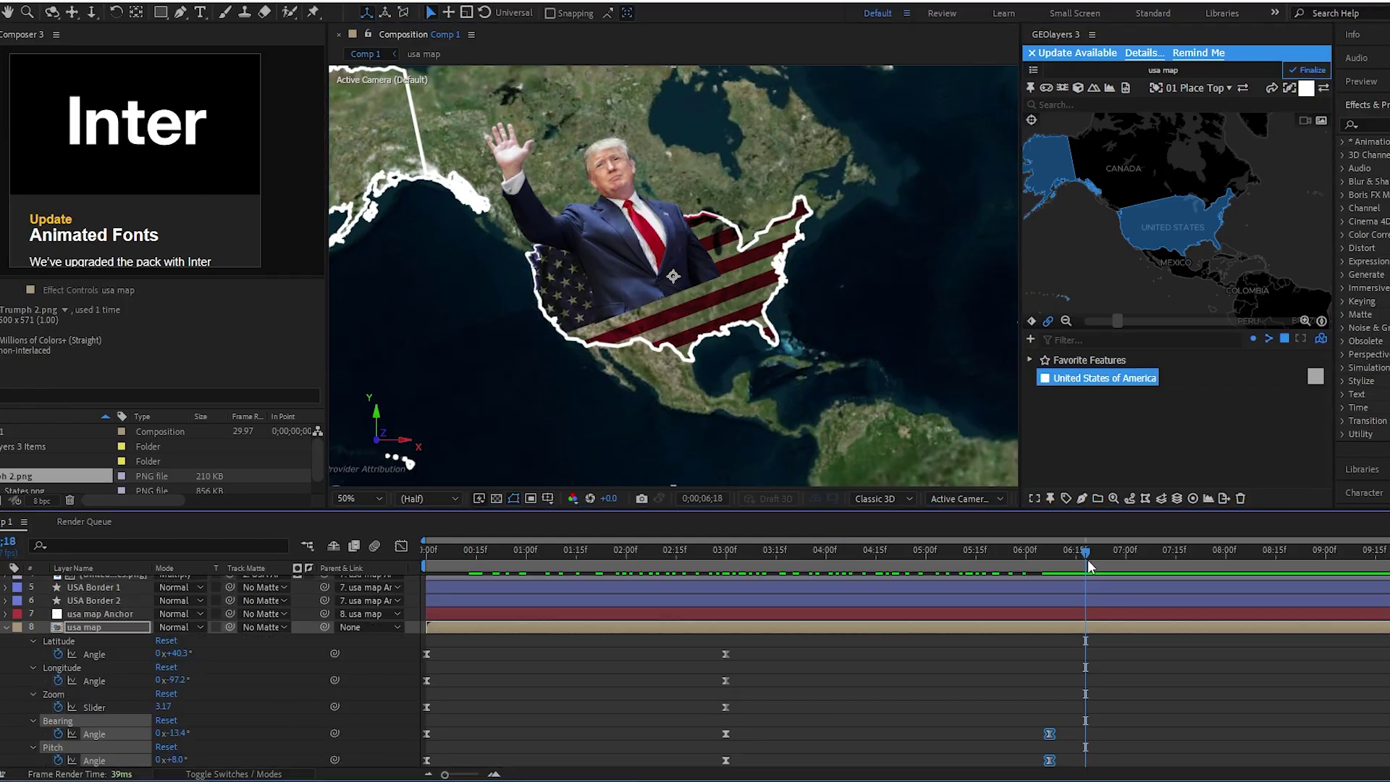
left_click(1309, 71)
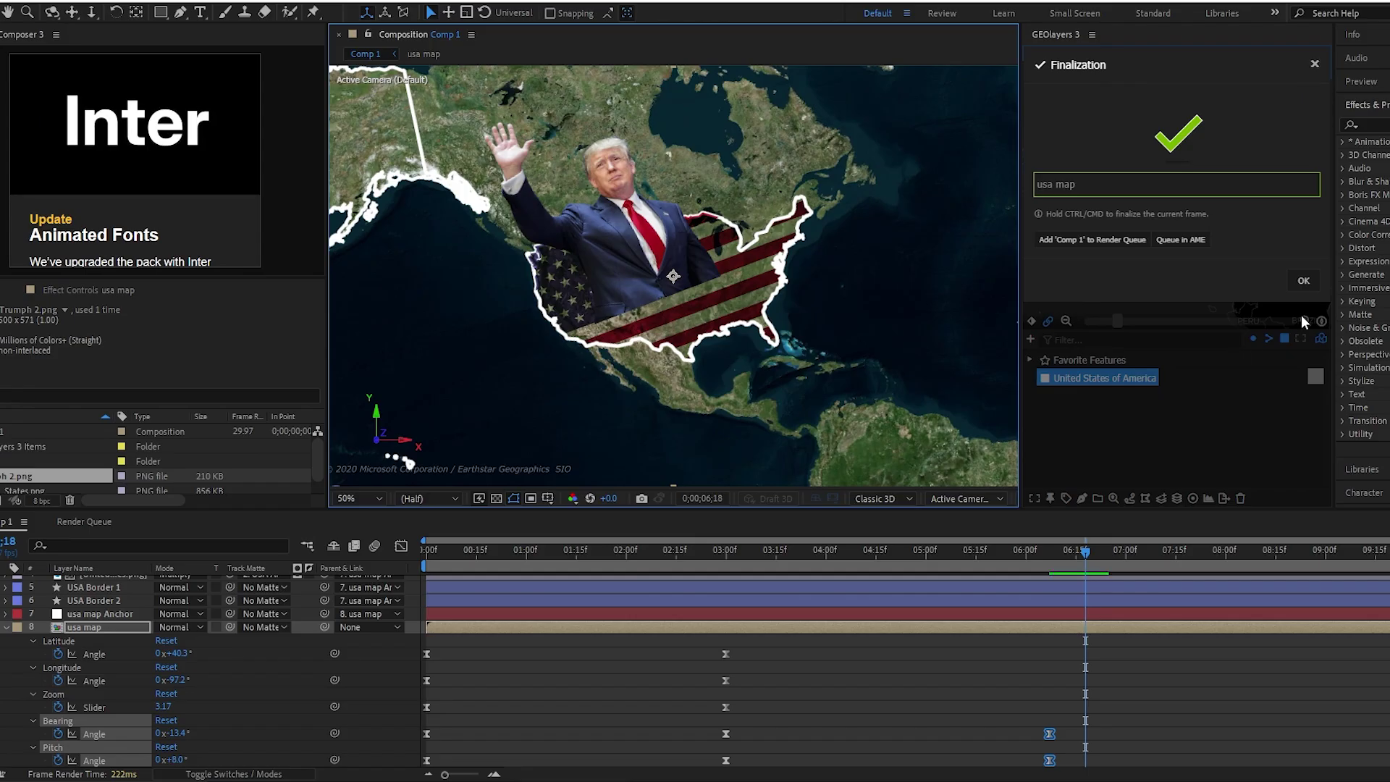
left_click(1304, 283)
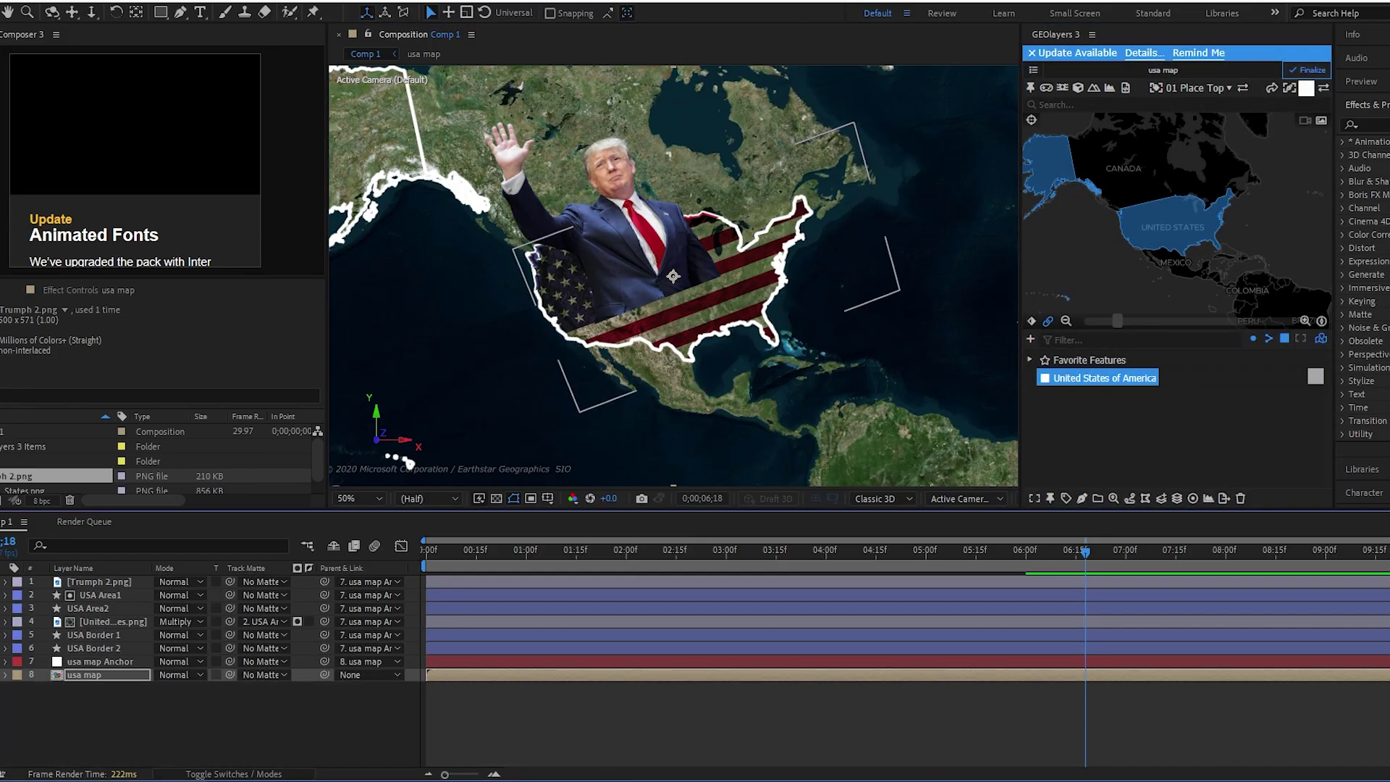
left_click(6, 622)
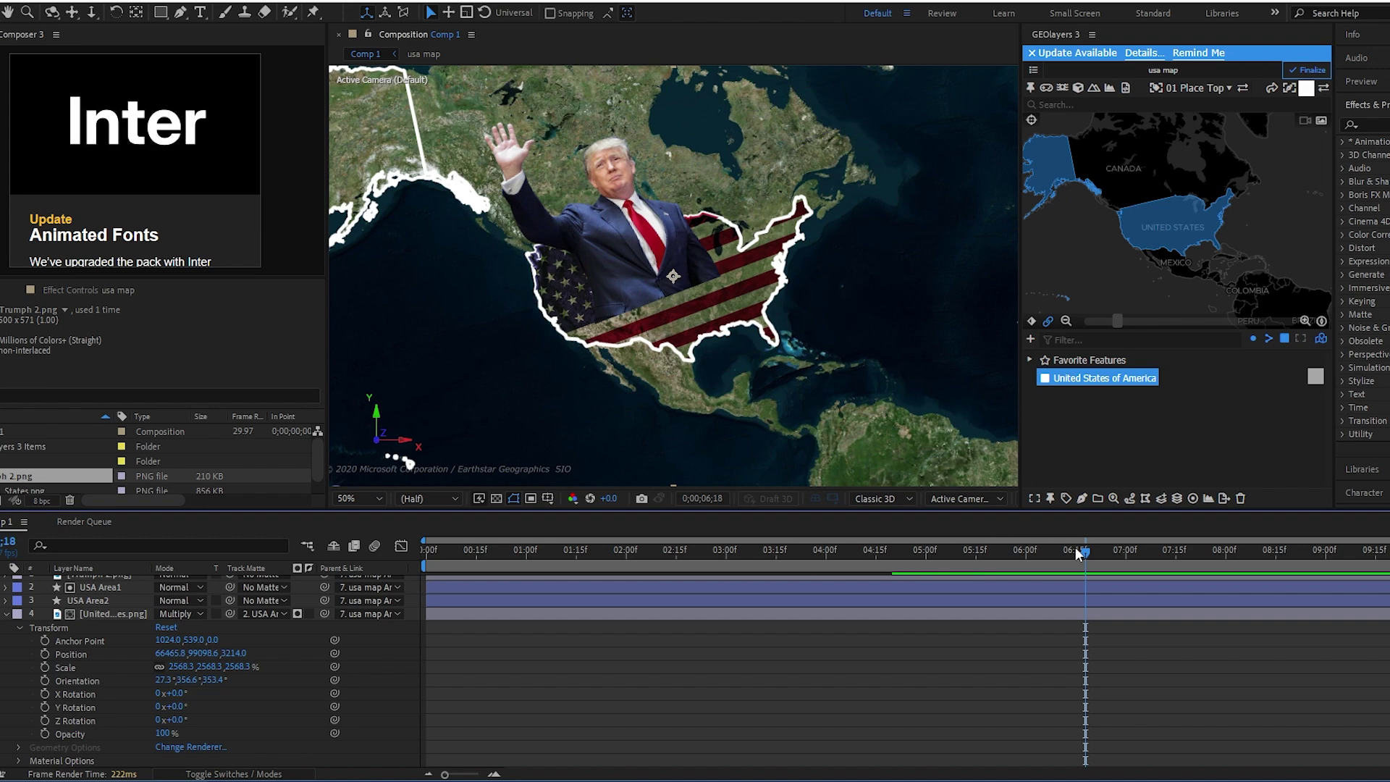
left_click_drag(771, 566, 441, 566)
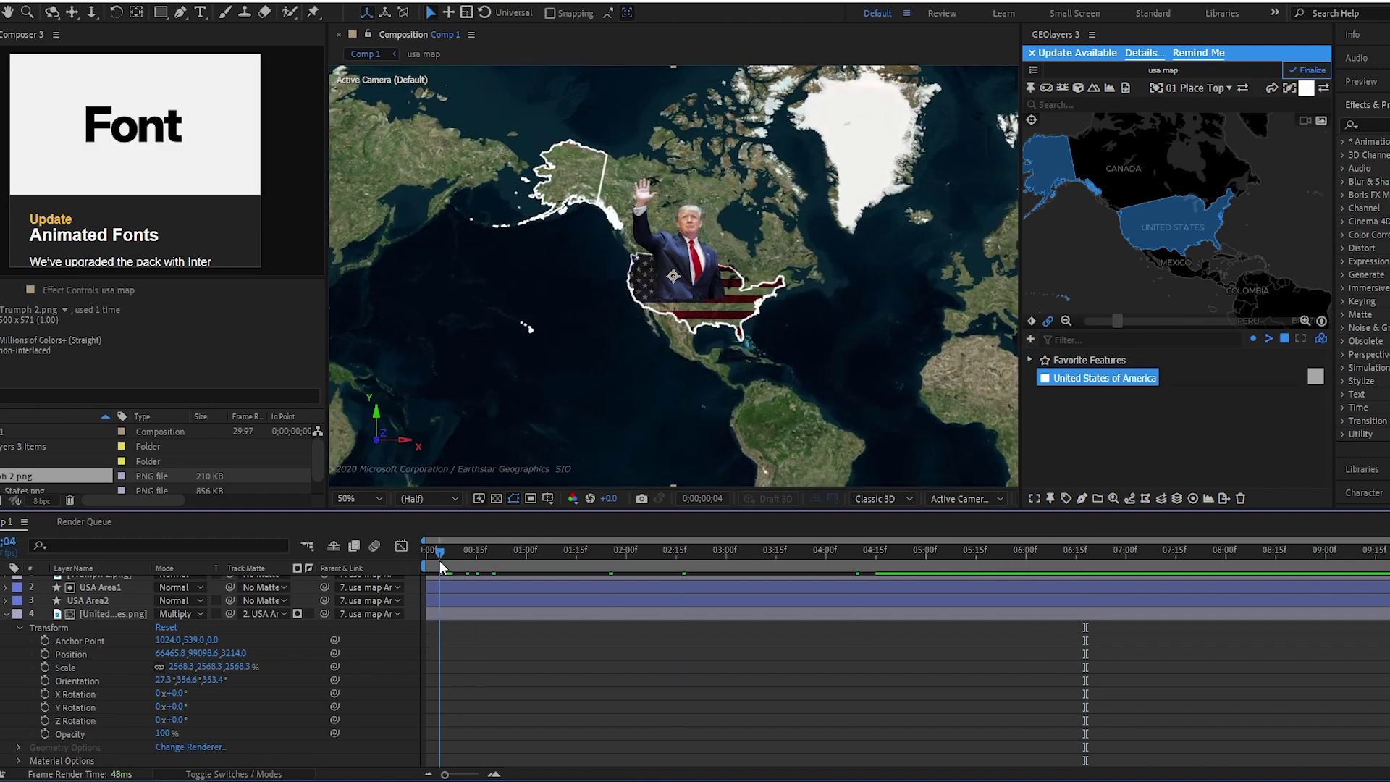
- Set starting 0% opacity keyframes on the flag and the president image layers
left_click(45, 734)
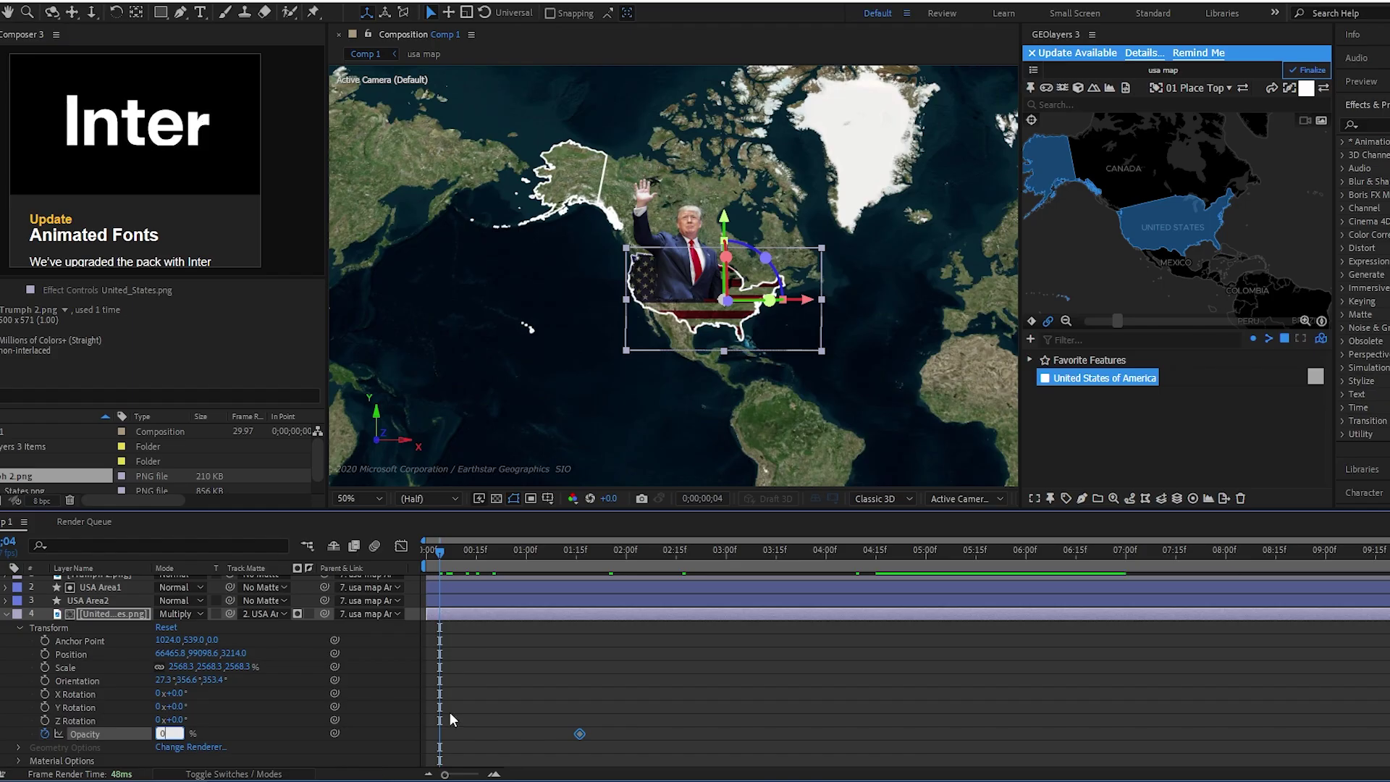
key("Return")
scroll(483, 659, "up", 1)
left_click(6, 581)
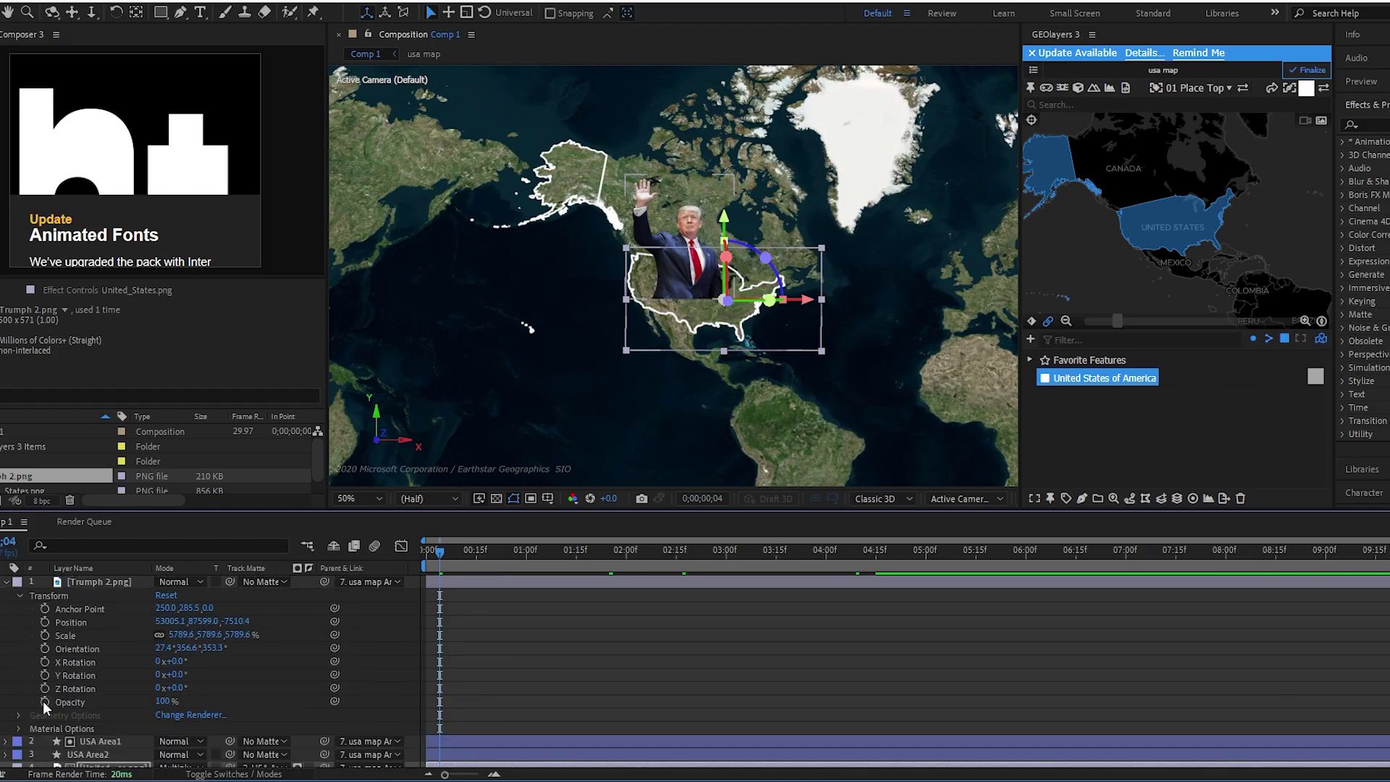
left_click(45, 702)
type("0")
key("Return")
scroll(681, 650, "down", 2)
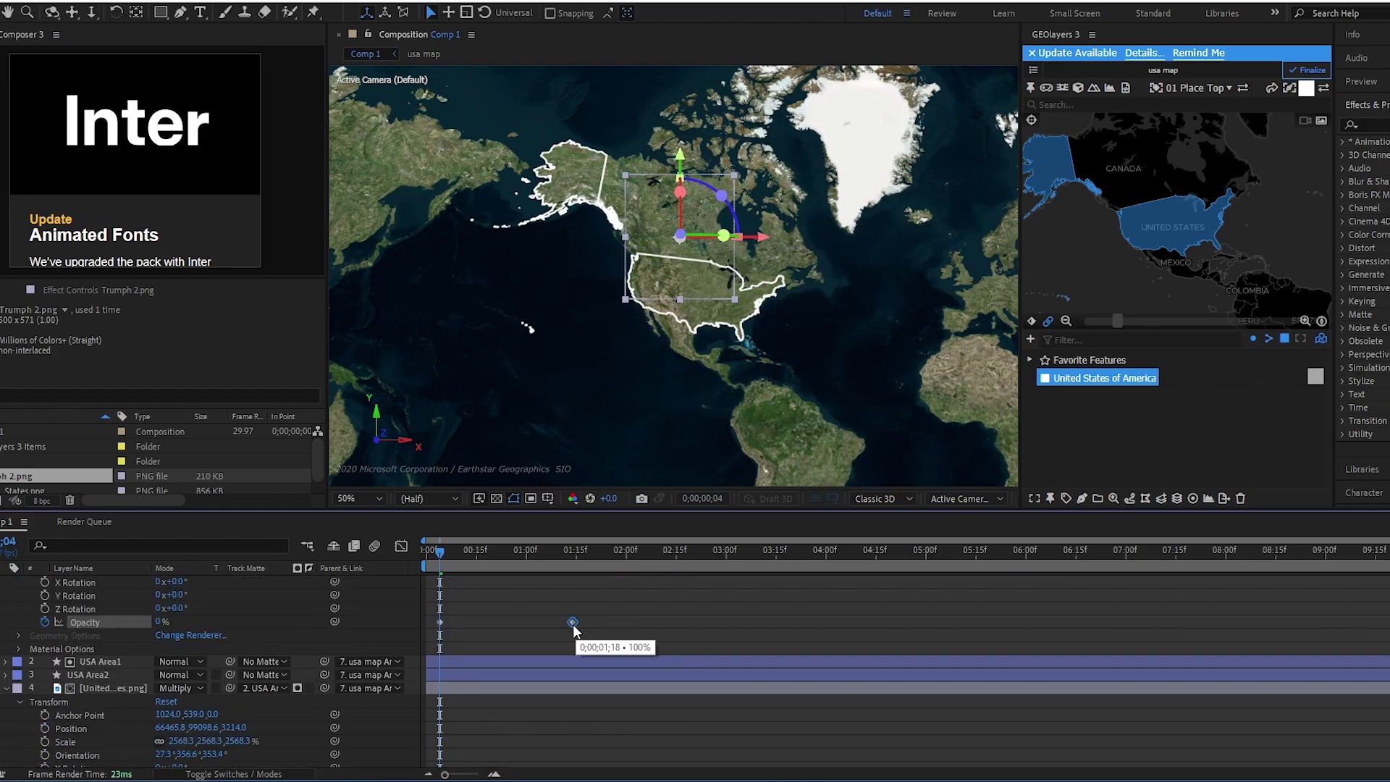
- Slide the opacity keyframes later so the fade-in happens after the opening moment
left_click_drag(440, 551, 523, 557)
left_click_drag(572, 622, 620, 622)
left_click_drag(440, 622, 503, 622)
left_click_drag(522, 559, 1076, 562)
- Add the composition to the Render Queue via File > Export
key("alt+f")
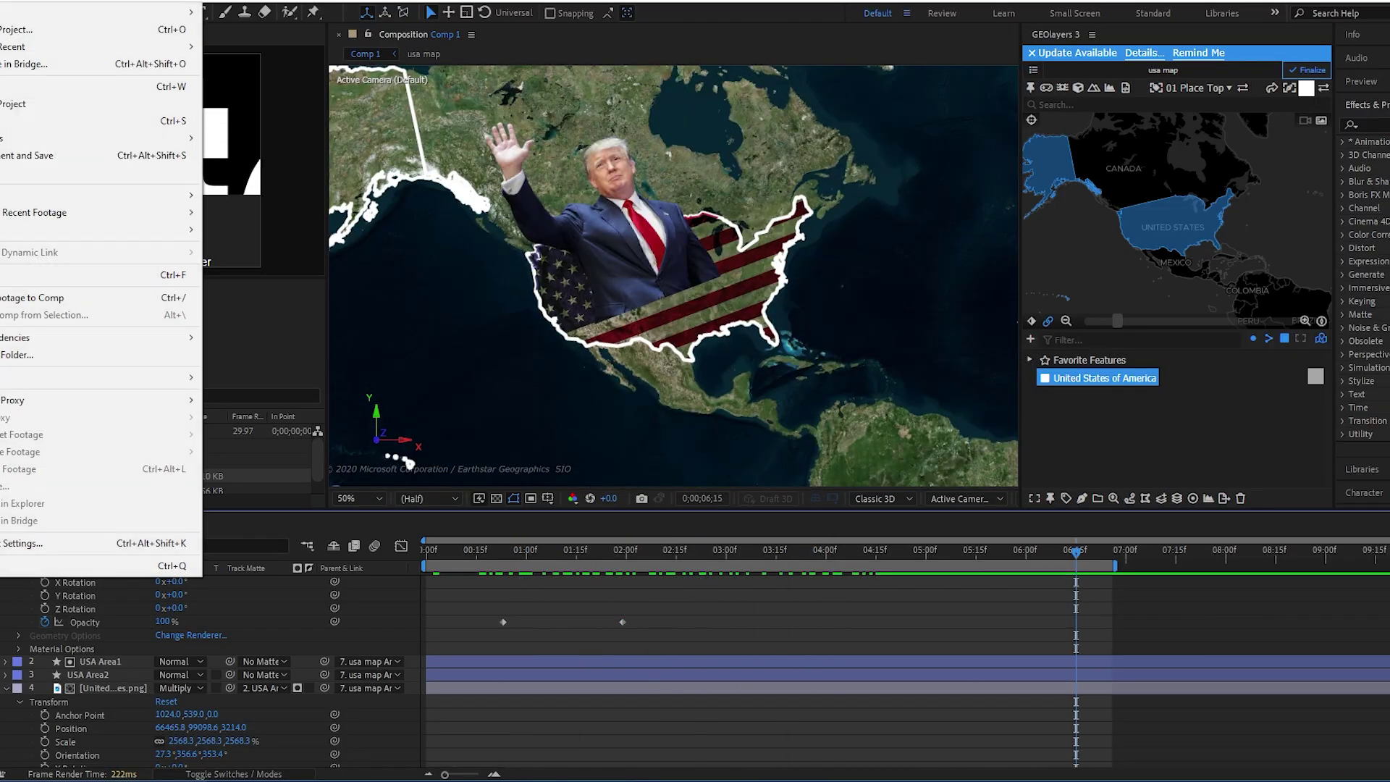
mouse_move(174, 230)
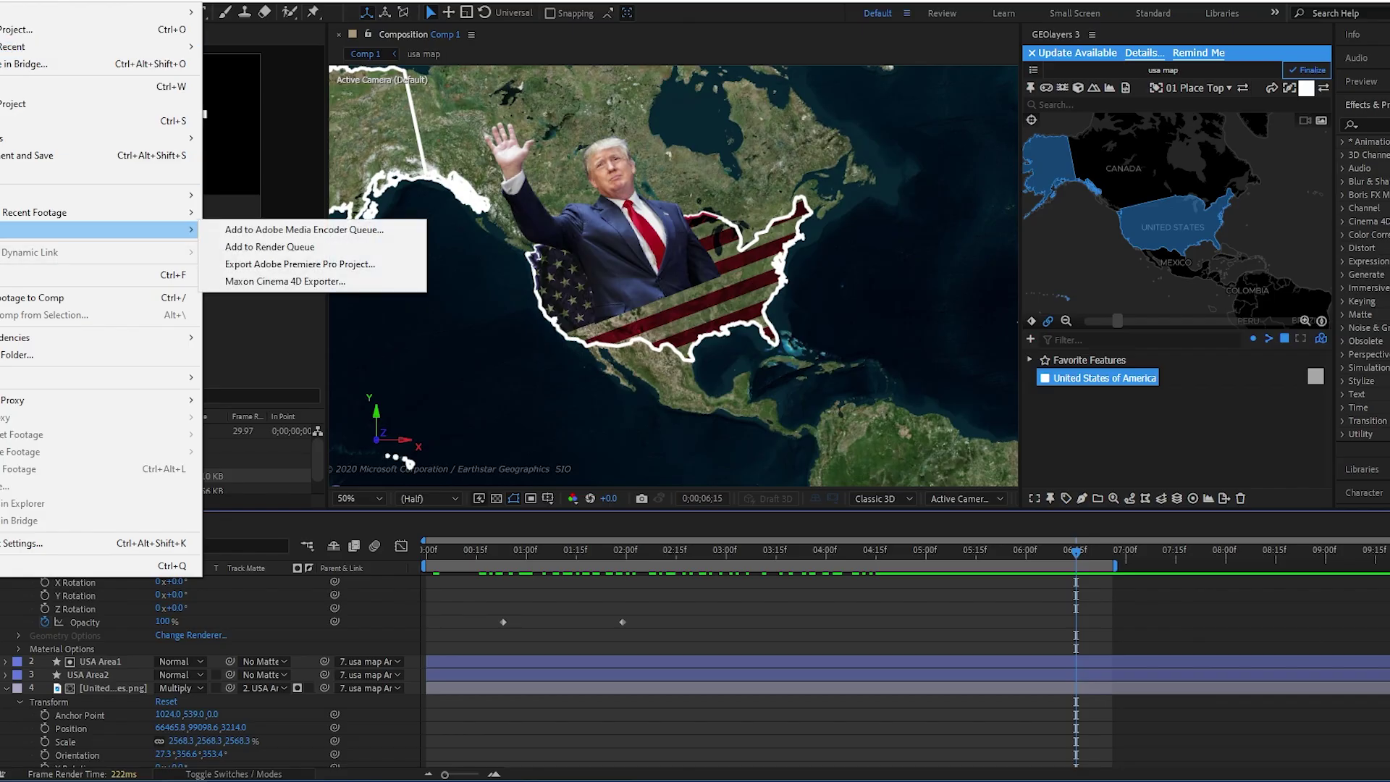
left_click(283, 247)
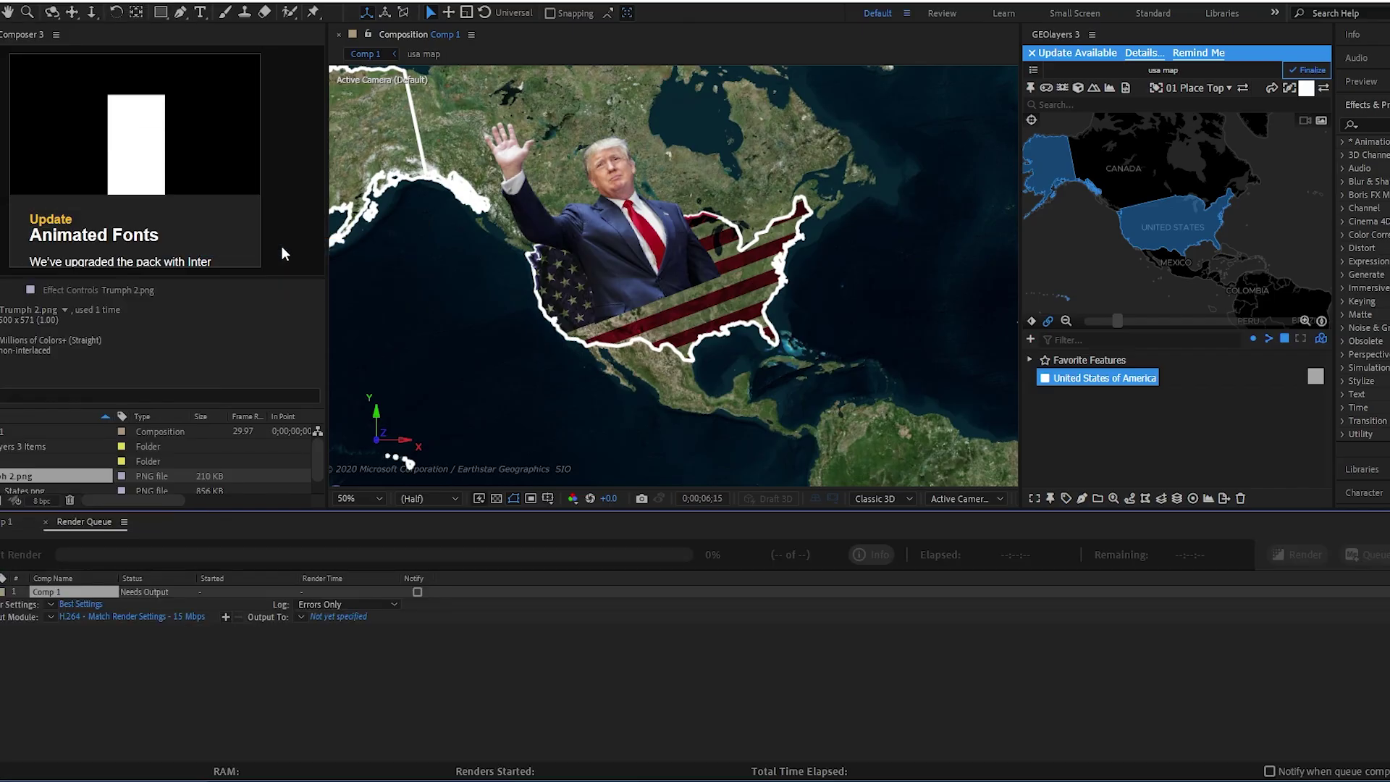
- Save the output as USA animation.mp4 in the images folder and start rendering
left_click(338, 616)
double_click(251, 147)
type("USA animation")
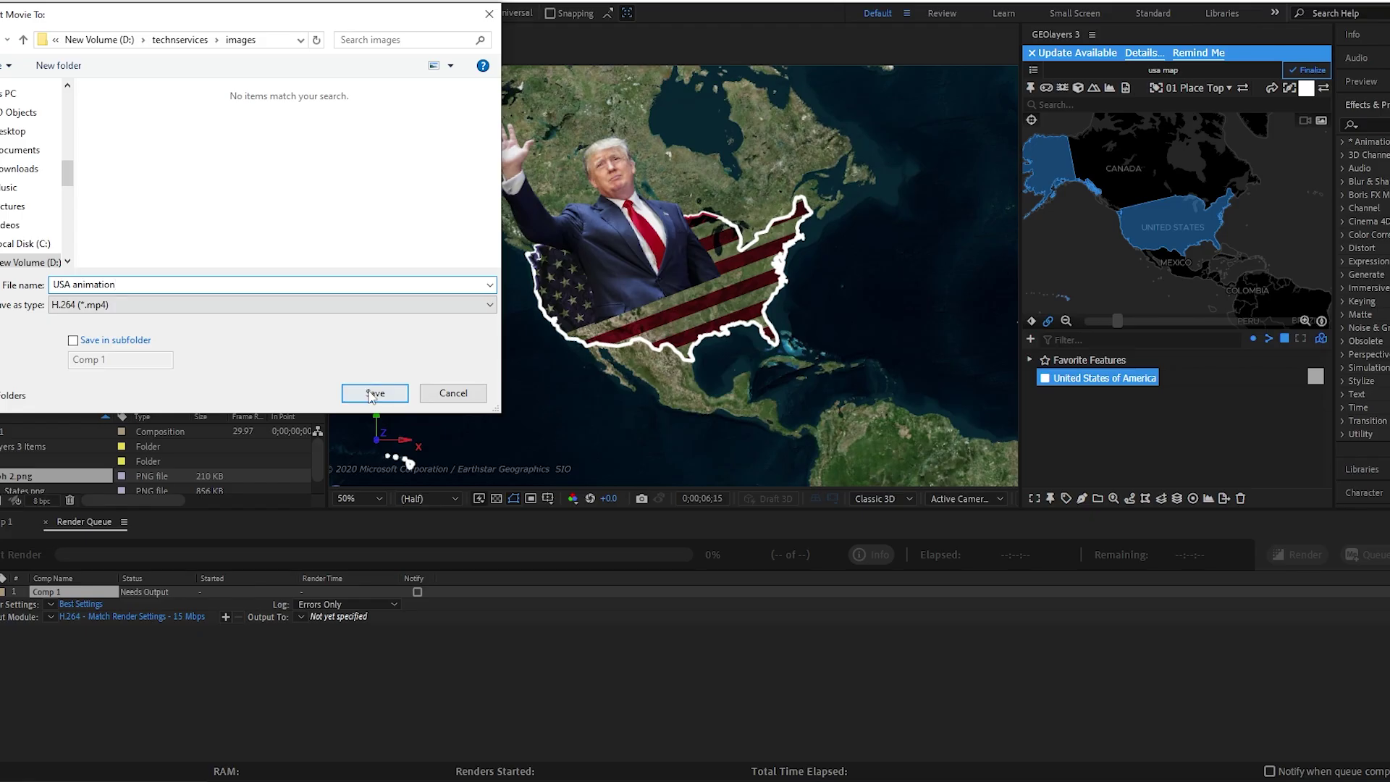
left_click(372, 393)
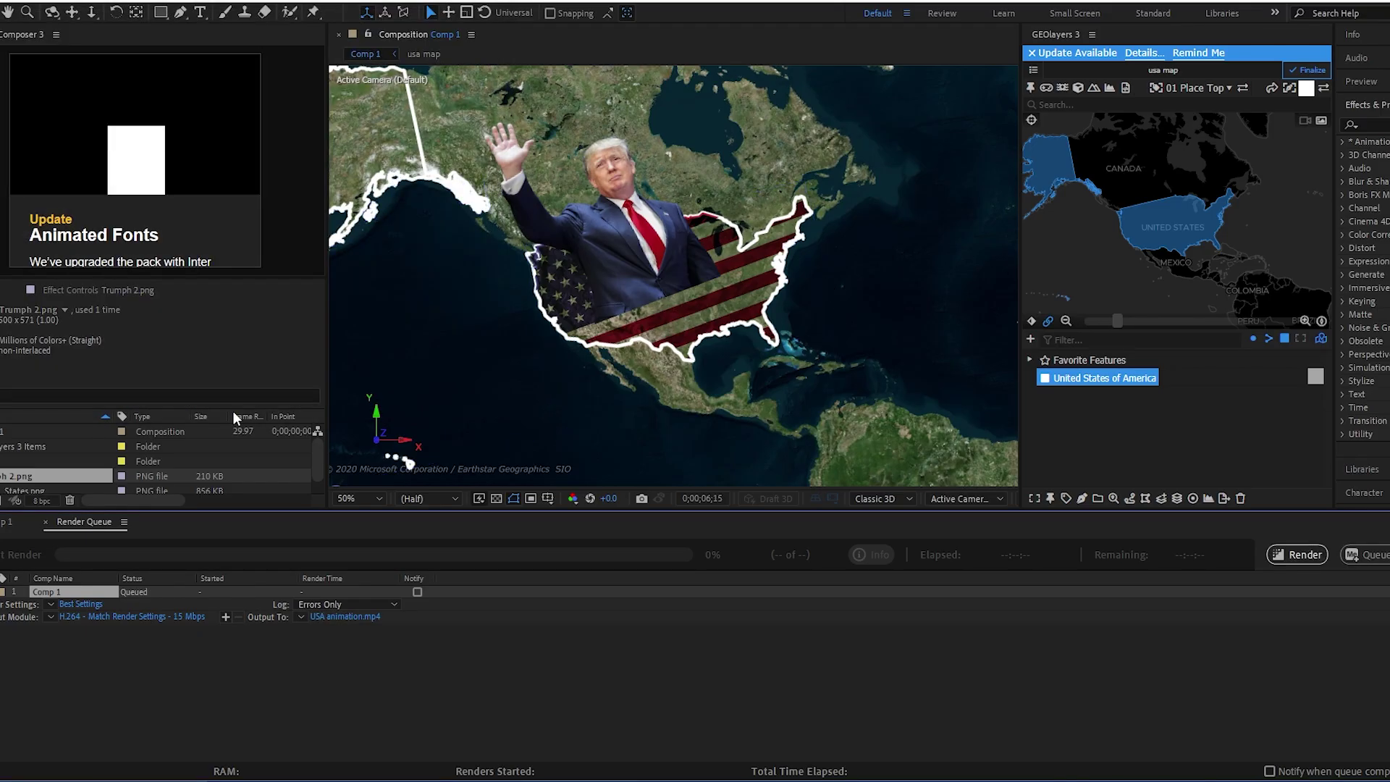
left_click(1303, 556)
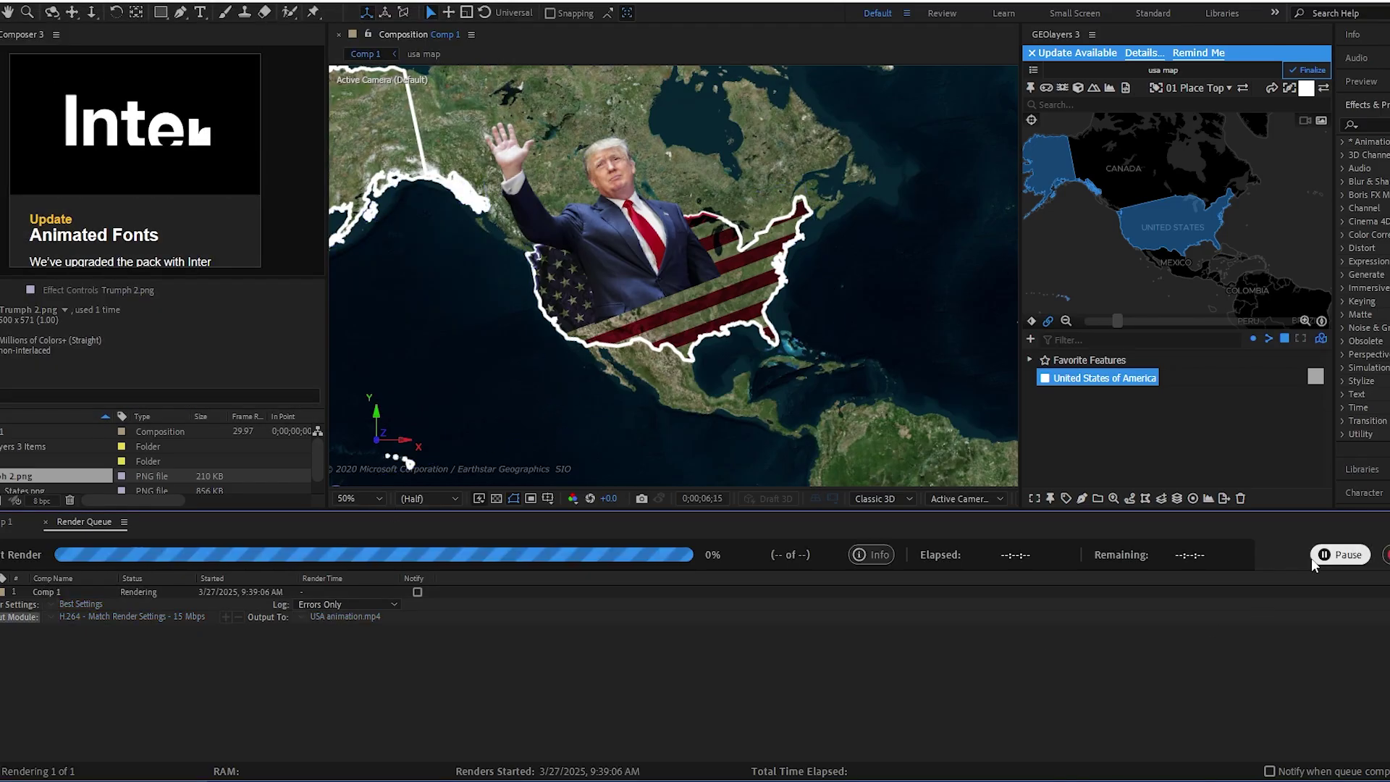